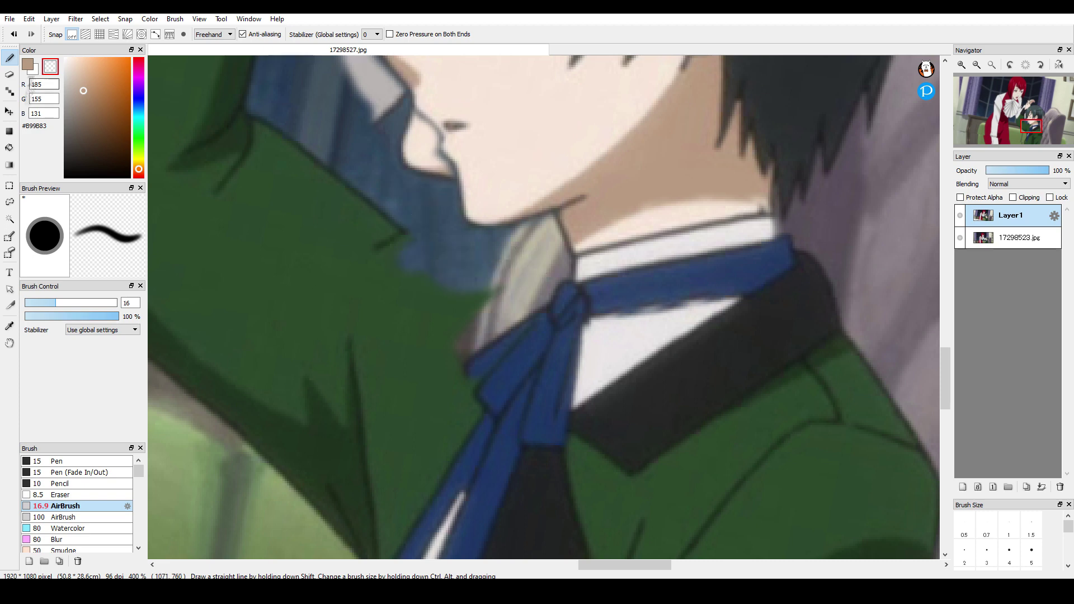
# Erase the jacket area of Layer1 between the boy's raised sleeve and his blue tie
pyautogui.moveTo(311, 193); pyautogui.dragTo(373, 352)
pyautogui.scroll(-2, 508, 148)
pyautogui.click(10, 58)
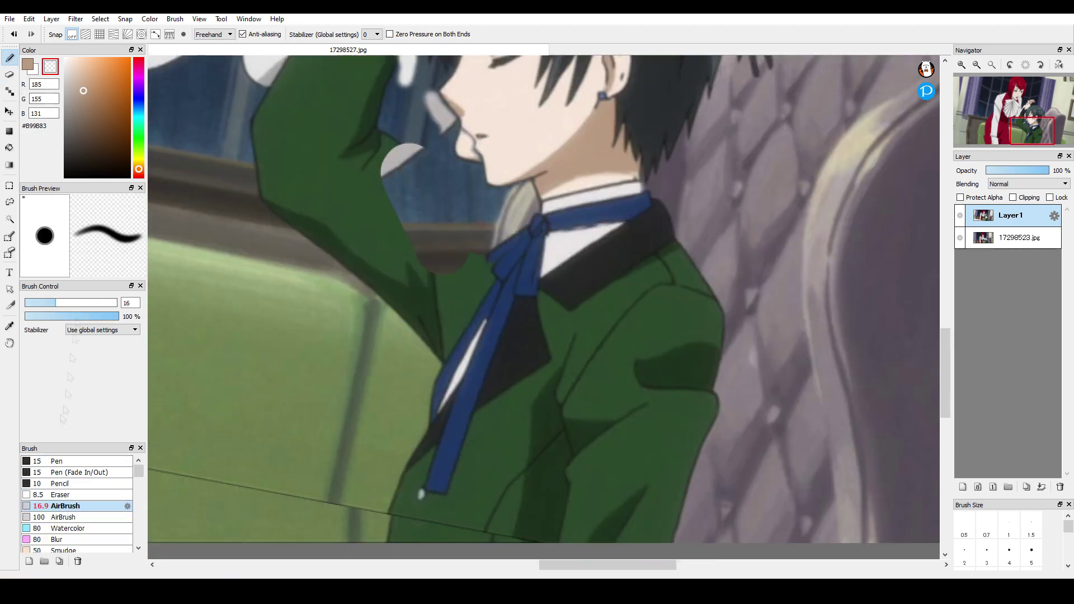
pyautogui.press('e')
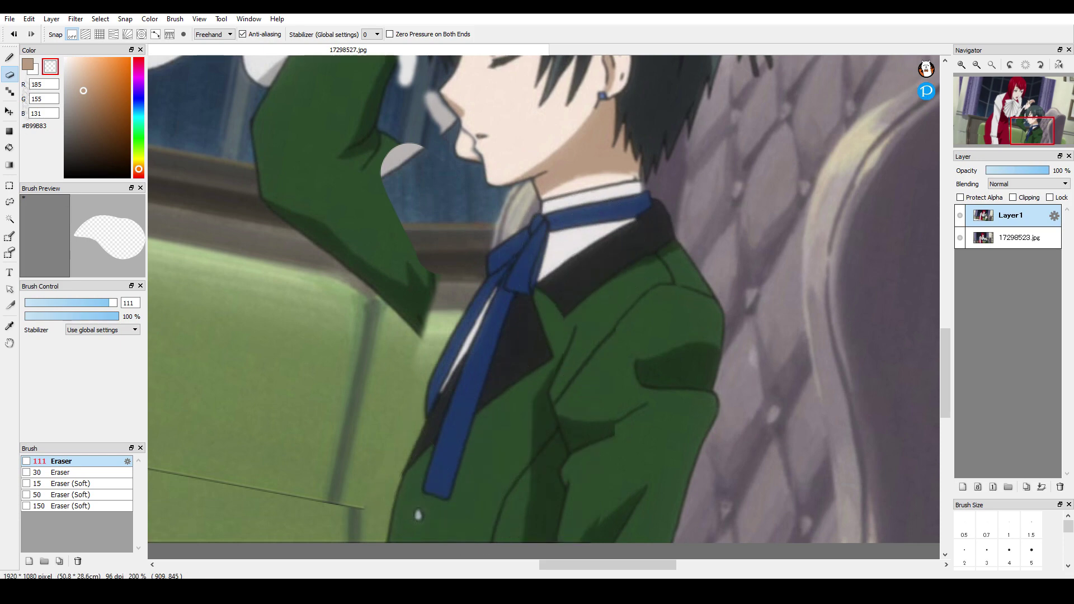
# Restore Layer1 to 100% opacity over the boy's head and the armchair
pyautogui.press('b')
pyautogui.hotkey('ctrl', '-')
pyautogui.hotkey('ctrl', '-')
pyautogui.hotkey('ctrl', '-')
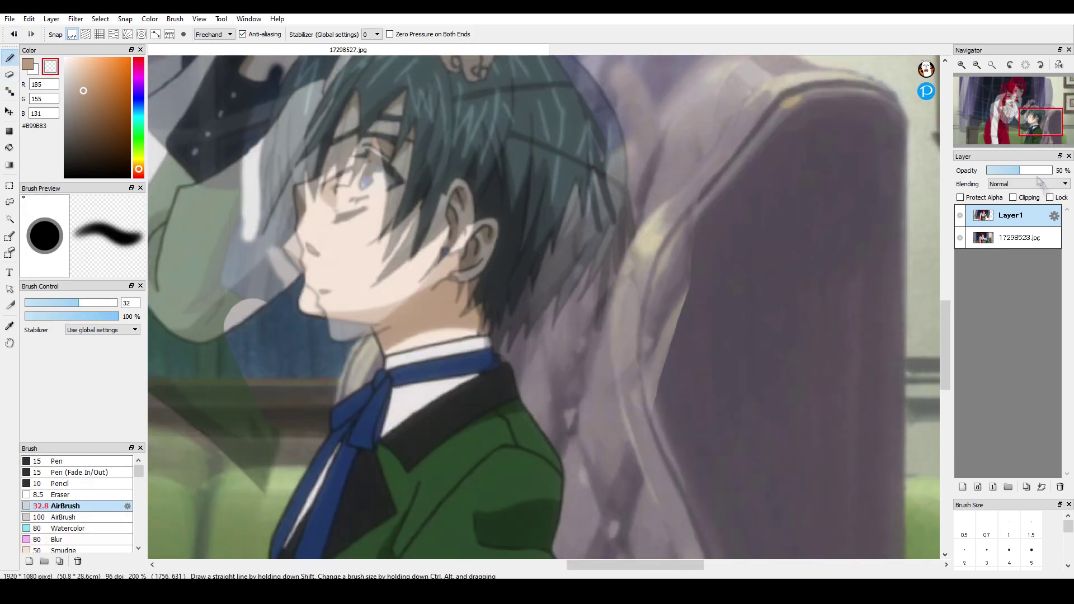
pyautogui.moveTo(1042, 170); pyautogui.dragTo(1054, 170)
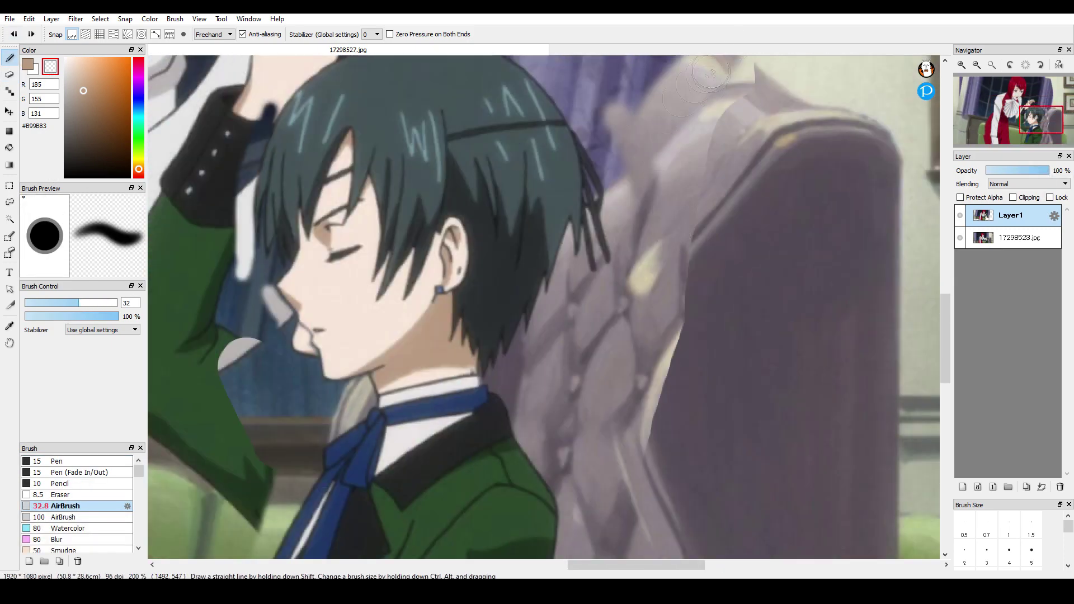
# Erase Layer1 around the boy's head and the purple armchair, with the layer's opacity set back to 100%
pyautogui.scroll(-1, 648, 196)
pyautogui.scroll(2, 632, 291)
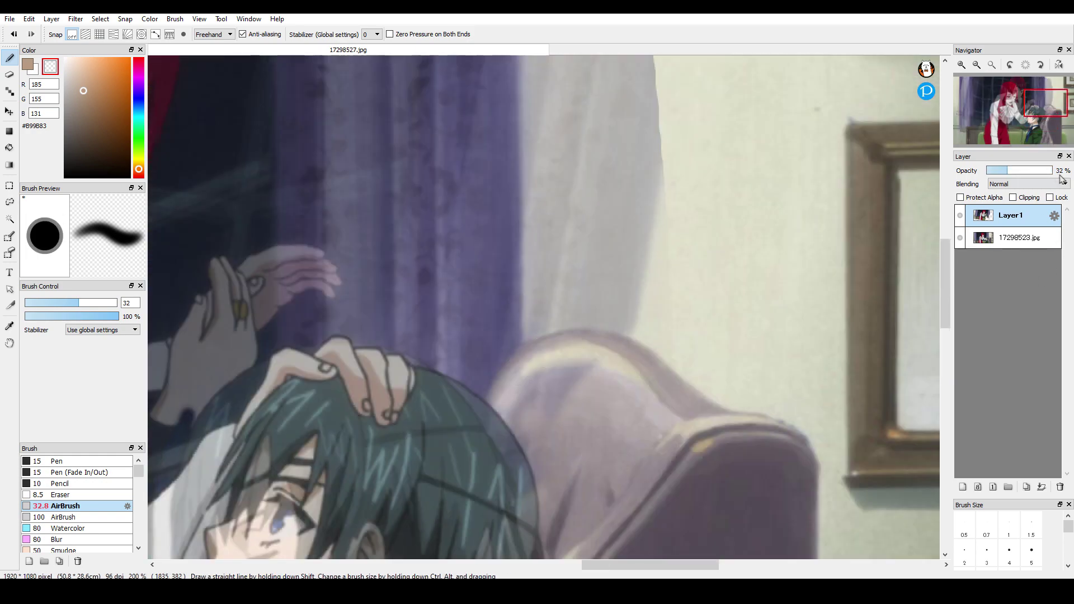
pyautogui.moveTo(1008, 171); pyautogui.dragTo(1062, 179)
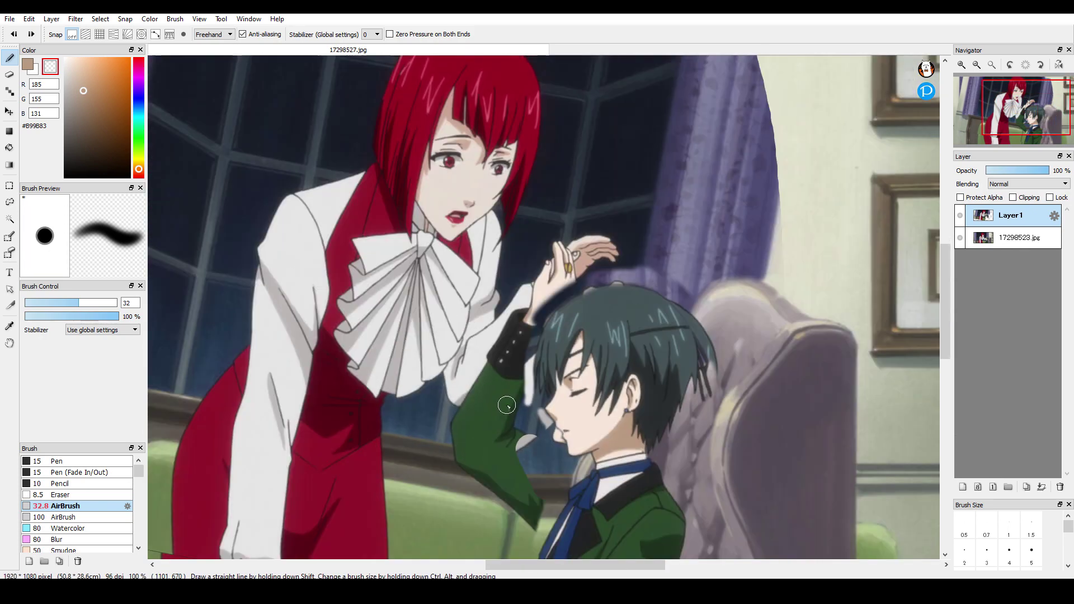
pyautogui.scroll(2, 507, 405)
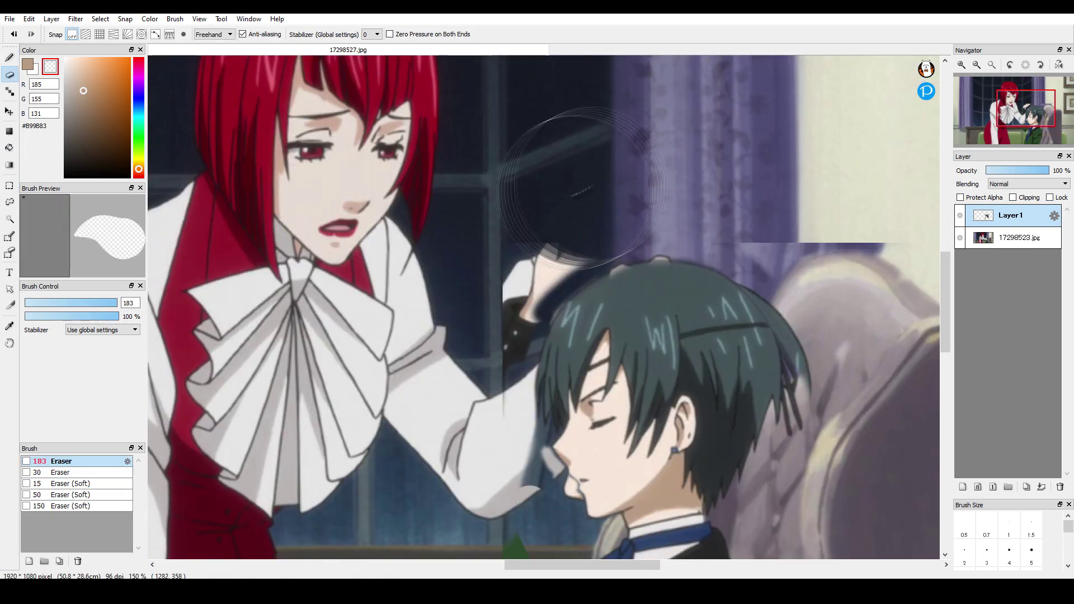
pyautogui.scroll(-1, 445, 351)
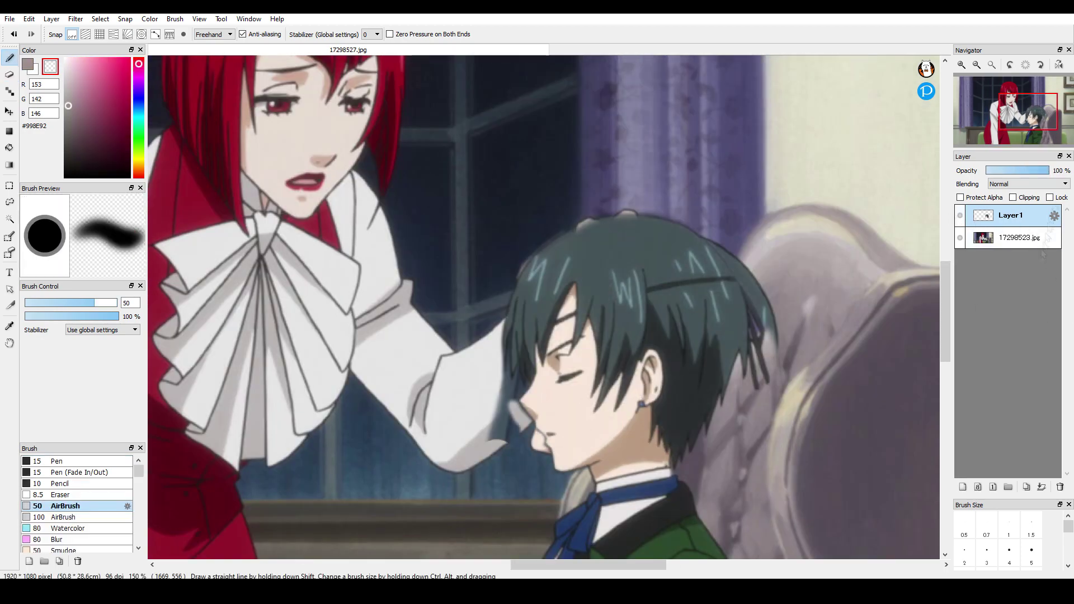
# On the 17298523.jpg layer, airbrush the sampled curtain purple along the boy's hair edge beside the armchair
pyautogui.click(1042, 239)
pyautogui.scroll(1, 811, 330)
pyautogui.moveTo(676, 224)
pyautogui.mouseDown()
pyautogui.moveTo(708, 266)
pyautogui.moveTo(730, 247)
pyautogui.mouseUp()
pyautogui.hotkey('ctrl', 'z')
pyautogui.scroll(1, 714, 304)
pyautogui.rightClick(770, 252)
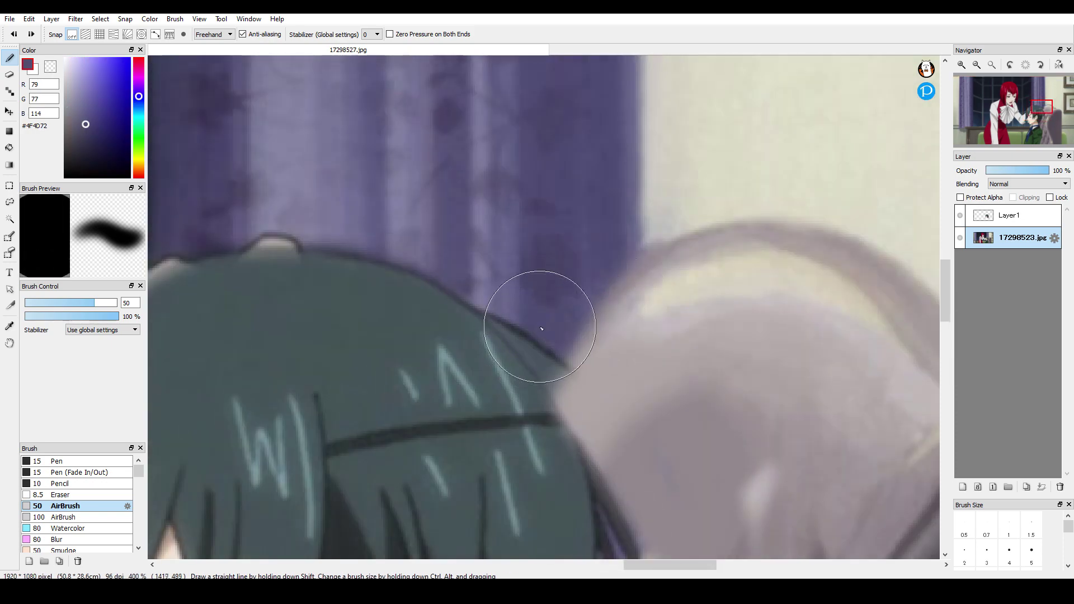
pyautogui.click(69, 303)
pyautogui.moveTo(553, 351); pyautogui.dragTo(544, 364)
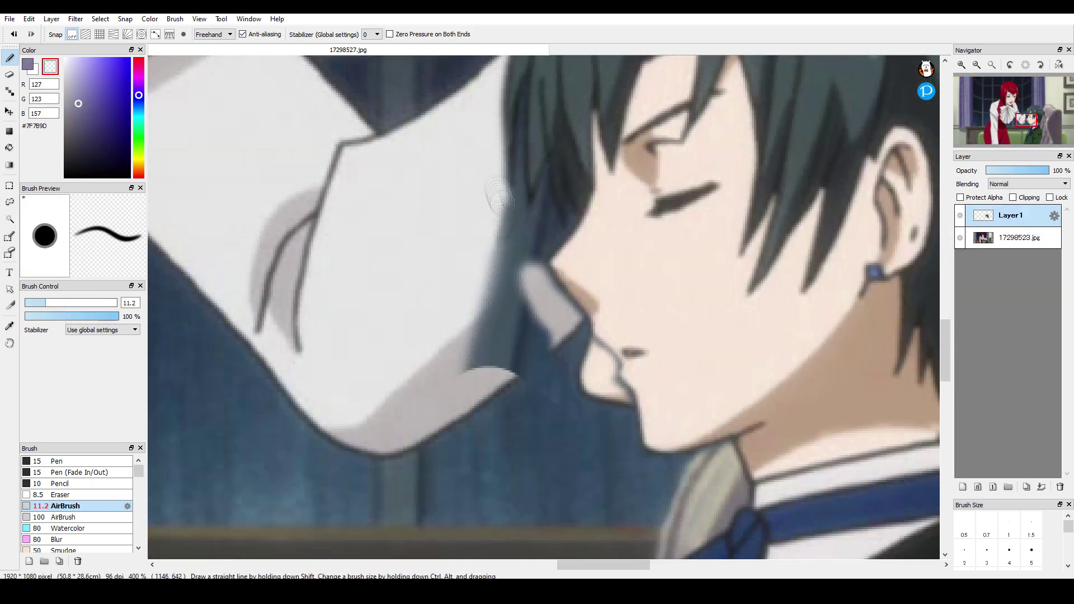
# Copy a rectangular vertical strip of window with its bar to a new layer and move it over the woman's sleeve
pyautogui.press('e')
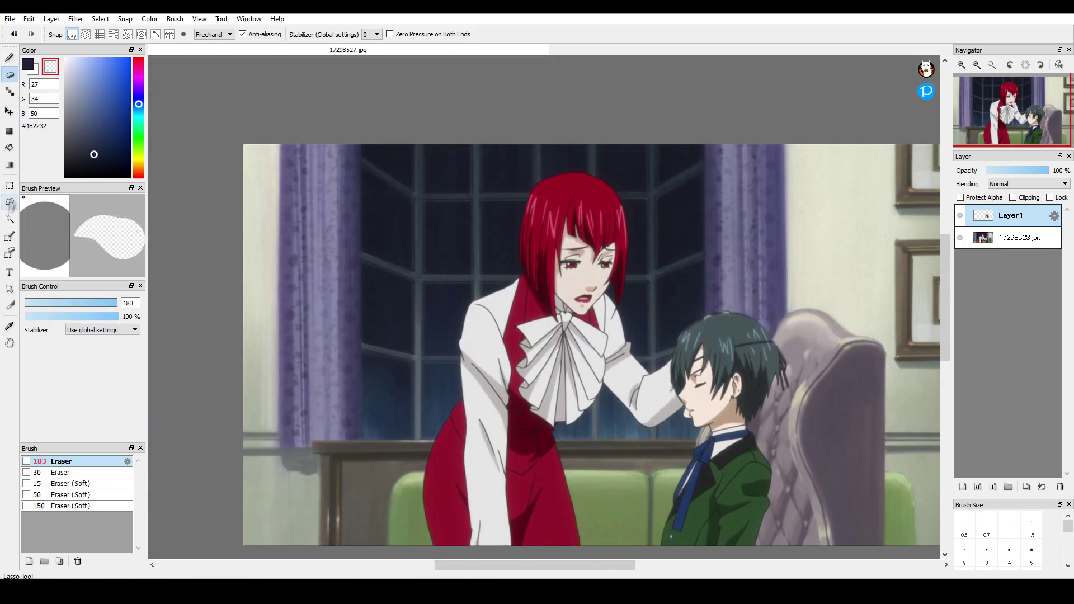
pyautogui.click(9, 185)
pyautogui.moveTo(415, 137); pyautogui.dragTo(454, 327)
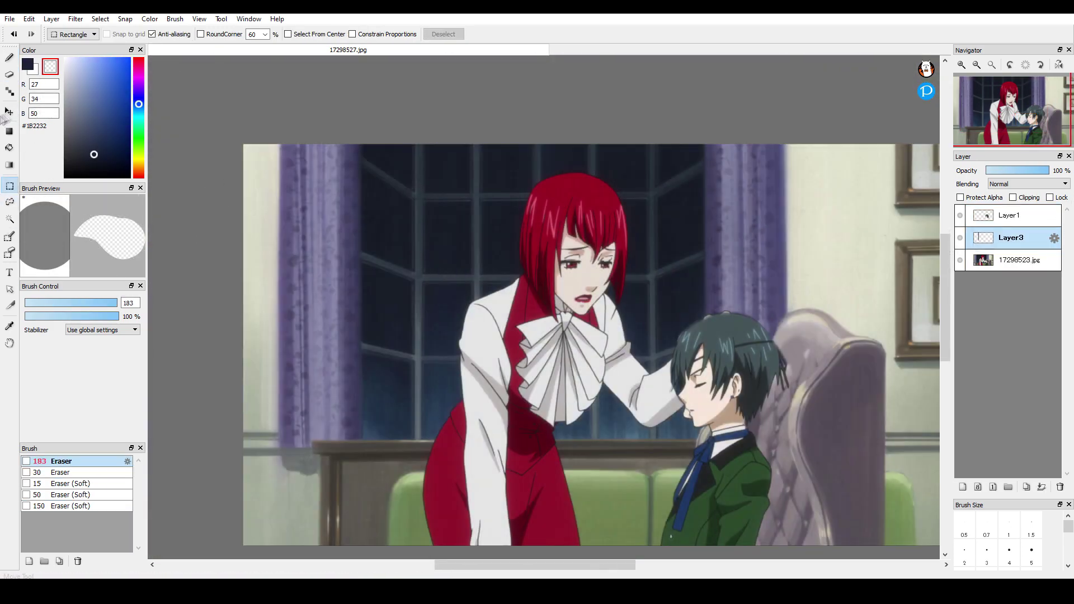
pyautogui.click(9, 112)
pyautogui.moveTo(485, 224); pyautogui.dragTo(490, 367)
# Paste two more copies of the window-bar strip and position them across the woman in line with the window grid
pyautogui.hotkey('ctrl', 'v')
pyautogui.moveTo(340, 335); pyautogui.dragTo(631, 335)
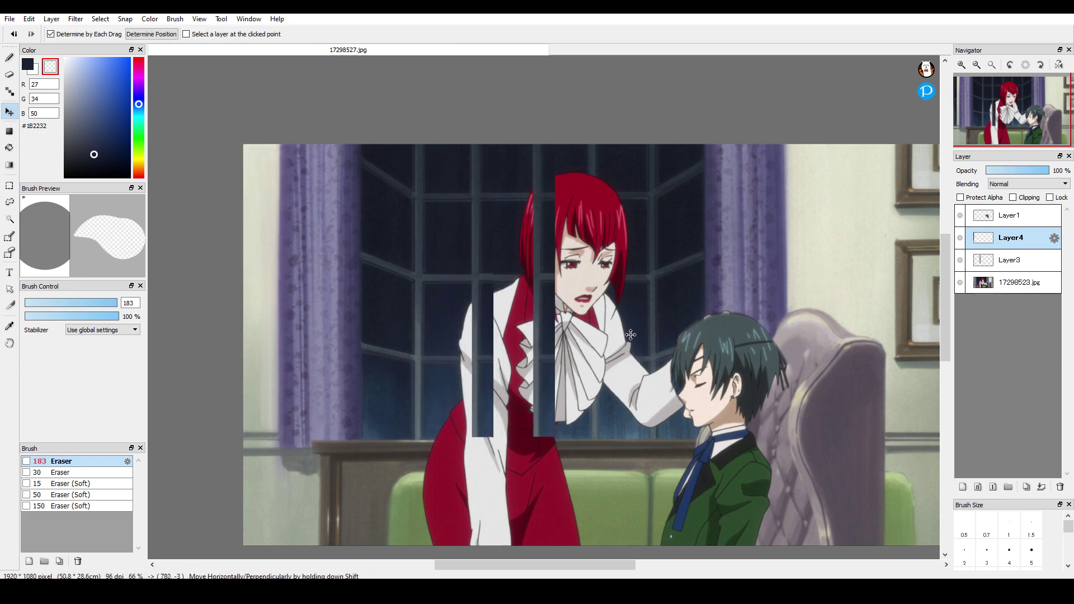
pyautogui.hotkey('ctrl', 'v')
pyautogui.click(1010, 283)
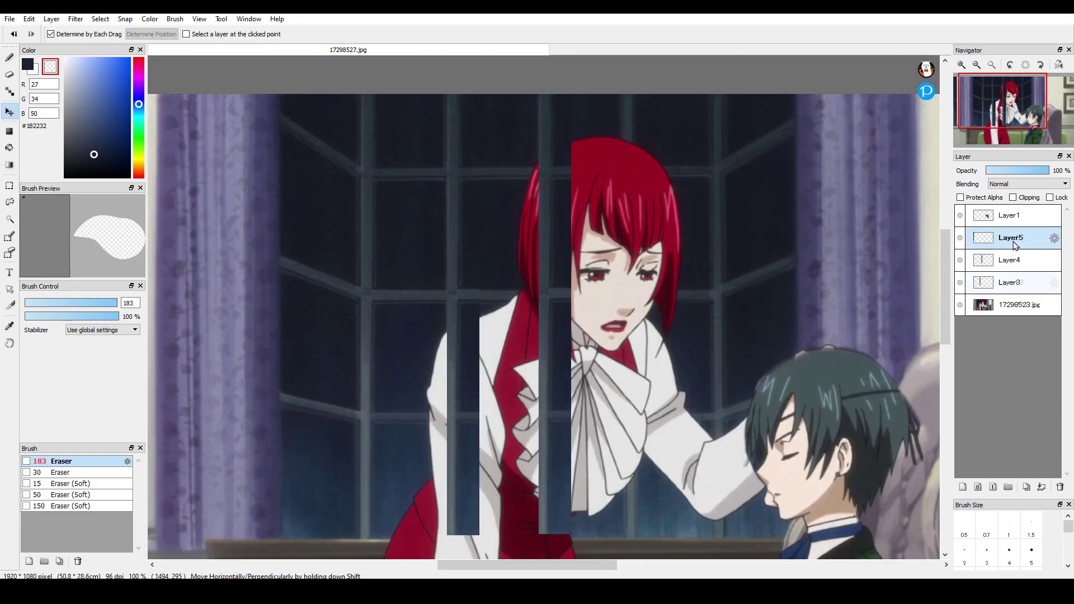
pyautogui.scroll(-2, 584, 366)
pyautogui.moveTo(348, 337); pyautogui.dragTo(561, 330)
pyautogui.scroll(4, 627, 285)
pyautogui.scroll(-3, 561, 330)
pyautogui.scroll(1, 544, 498)
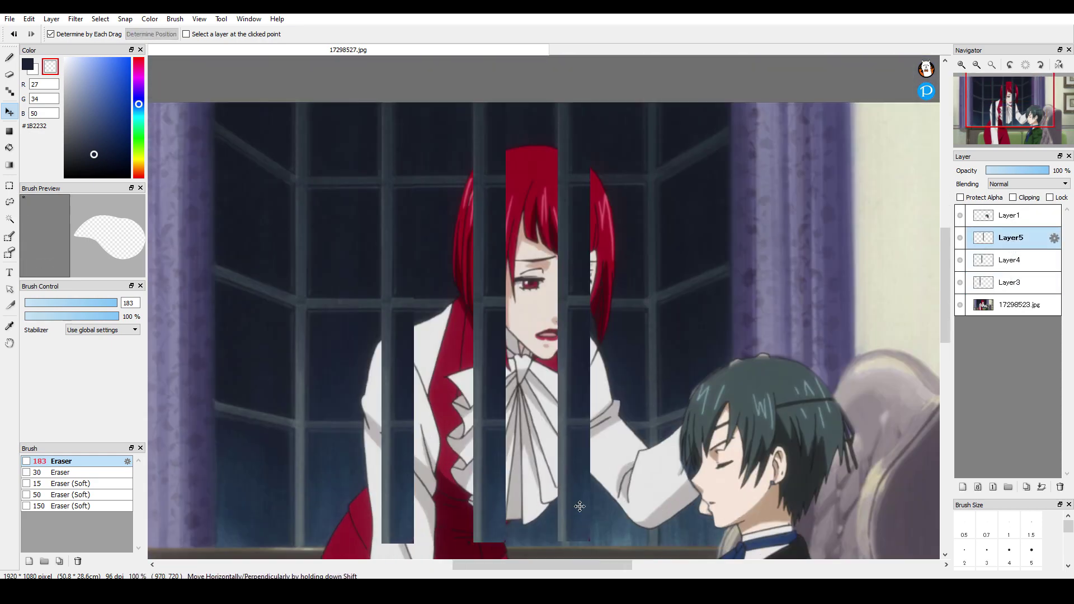
pyautogui.scroll(-1, 580, 507)
pyautogui.scroll(1, 425, 531)
# Select a narrow full-height vertical strip of window glass beside the first window bar
pyautogui.moveTo(406, 520); pyautogui.dragTo(407, 522)
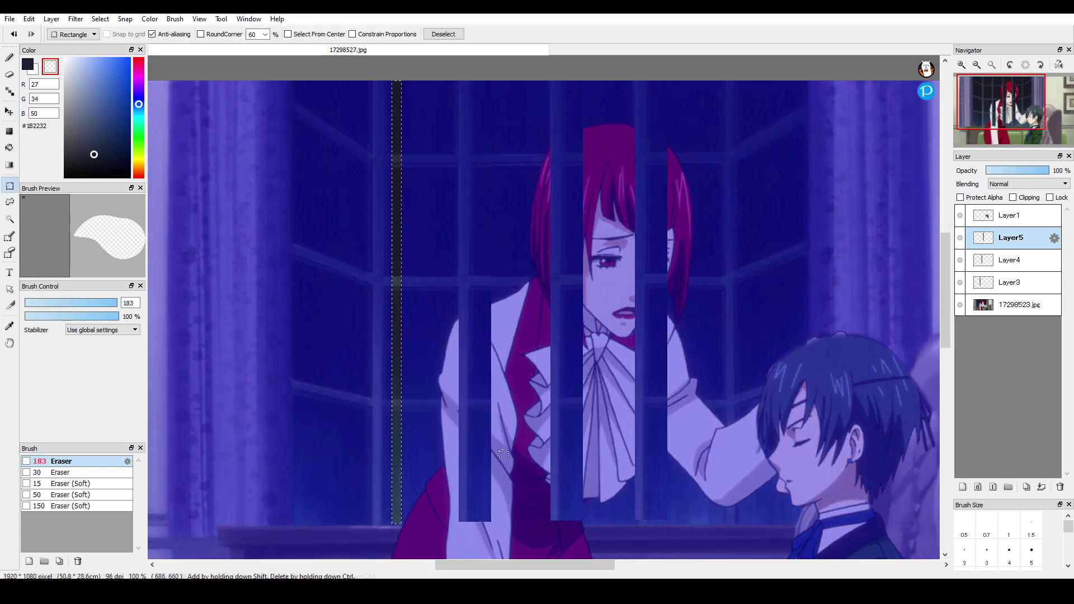
pyautogui.hotkey('ctrl', 'c')
pyautogui.hotkey('ctrl', 'v')
pyautogui.click(101, 19)
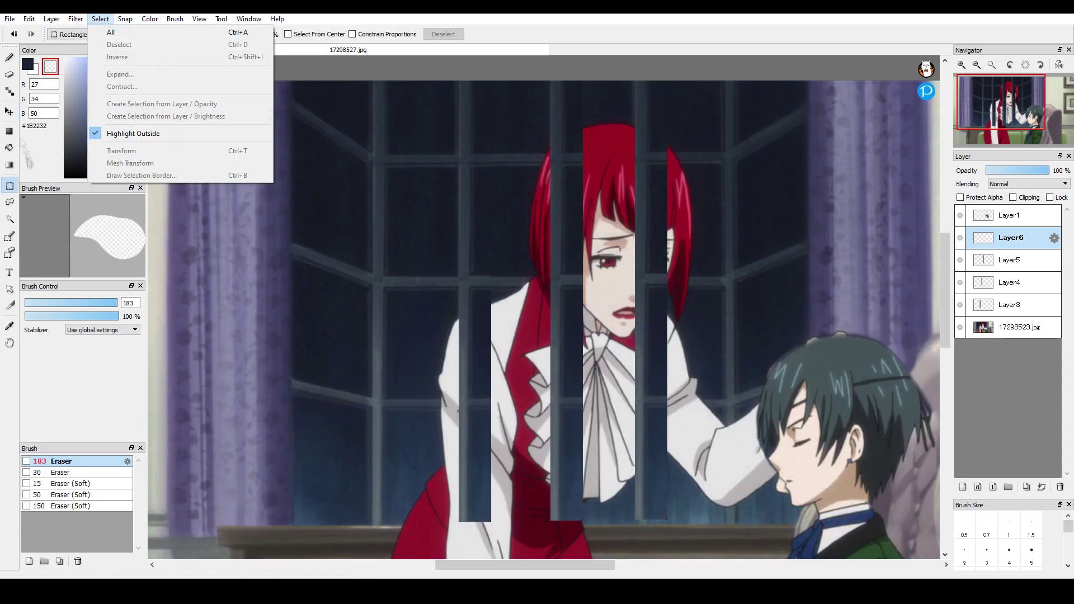
pyautogui.press('Escape')
pyautogui.hotkey('ctrl', 'z')
pyautogui.hotkey('ctrl', 'z')
# Copy the selected glass strip from the 17298523.jpg layer to a new layer beneath the window-bar layers and deselect
pyautogui.click(1031, 312)
pyautogui.hotkey('ctrl', 'c')
pyautogui.hotkey('ctrl', 'v')
pyautogui.hotkey('ctrl', 'y')
pyautogui.click(9, 111)
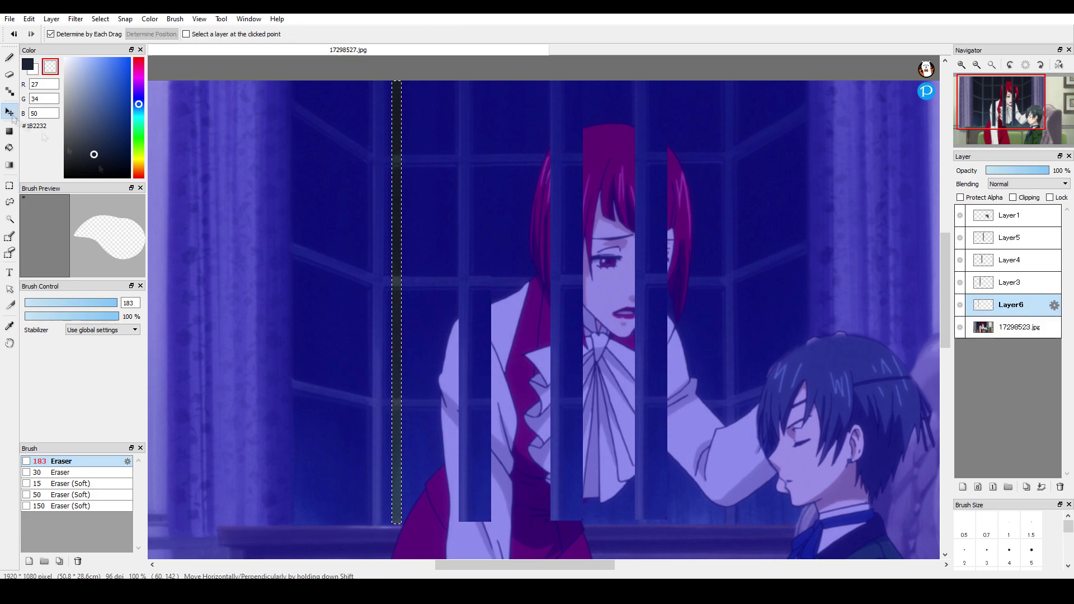
pyautogui.click(13, 193)
pyautogui.hotkey('ctrl', 'd')
# Transform the copied glass strip by stretching it horizontally across the window so it covers the woman
pyautogui.click(101, 19)
pyautogui.click(121, 122)
pyautogui.moveTo(401, 278); pyautogui.dragTo(461, 279)
pyautogui.moveTo(402, 284); pyautogui.dragTo(726, 277)
pyautogui.moveTo(558, 289); pyautogui.dragTo(578, 286)
pyautogui.click(884, 563)
# Merge Layer5 and Layer4 down into Layer3 so the window bars share one layer
pyautogui.click(9, 58)
pyautogui.click(9, 75)
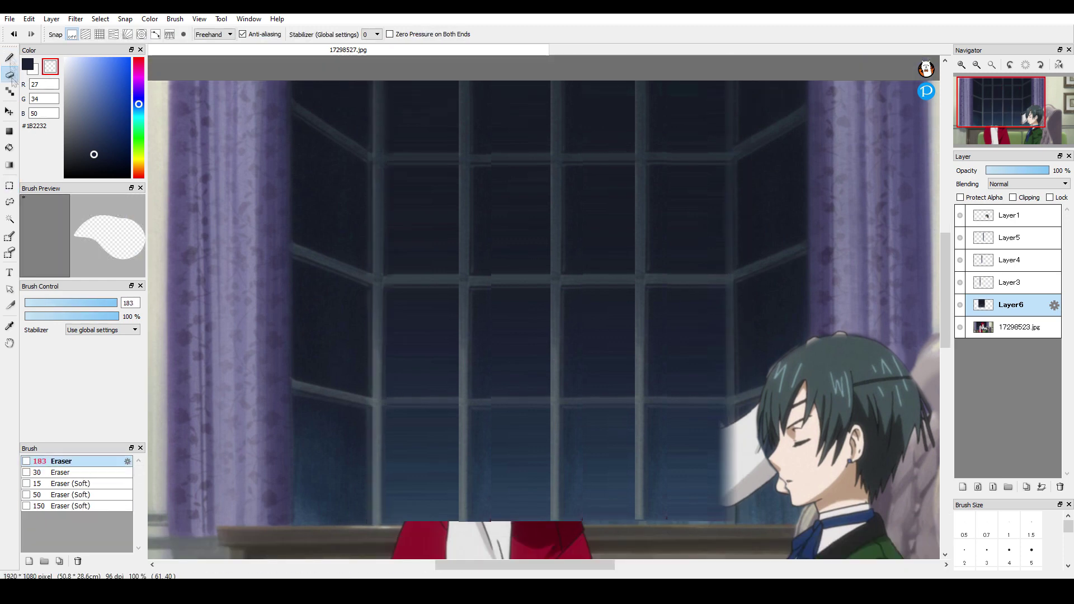
pyautogui.click(9, 58)
pyautogui.click(1018, 238)
pyautogui.click(1041, 488)
pyautogui.click(1042, 488)
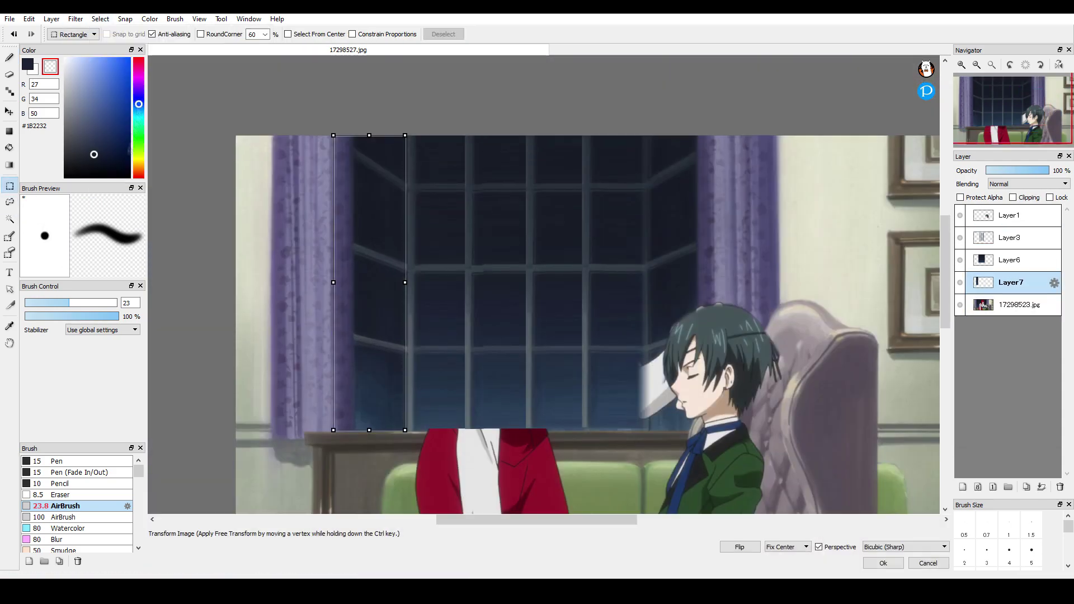
# Try to cover the window's right side with a horizontally flipped copy of its left section
pyautogui.press('Escape')
pyautogui.click(29, 19)
pyautogui.click(89, 291)
pyautogui.click(51, 19)
pyautogui.moveTo(93, 289)
pyautogui.click(187, 304)
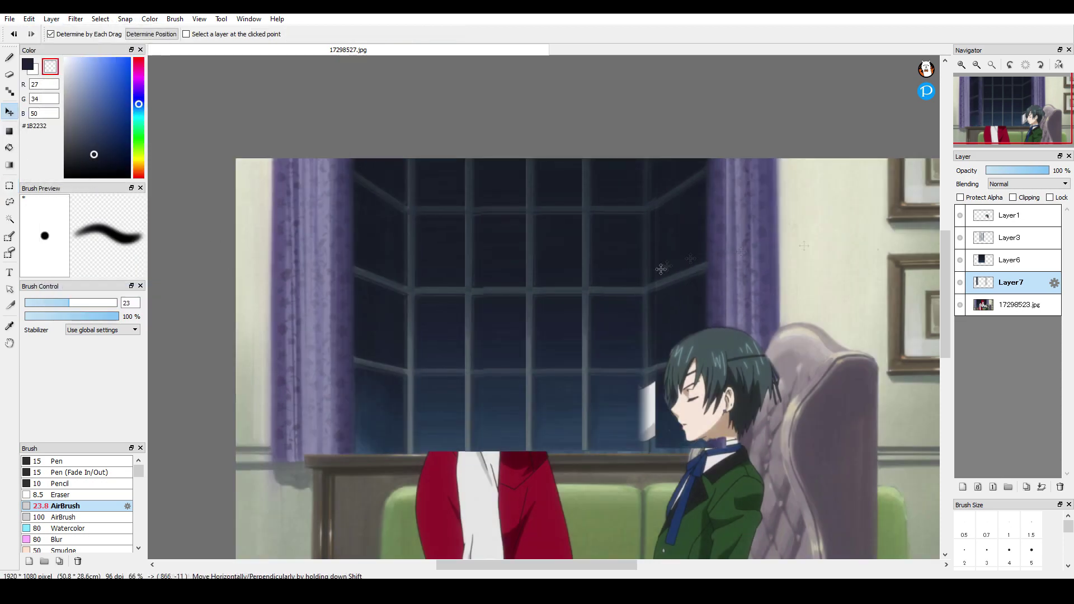
pyautogui.press('Return')
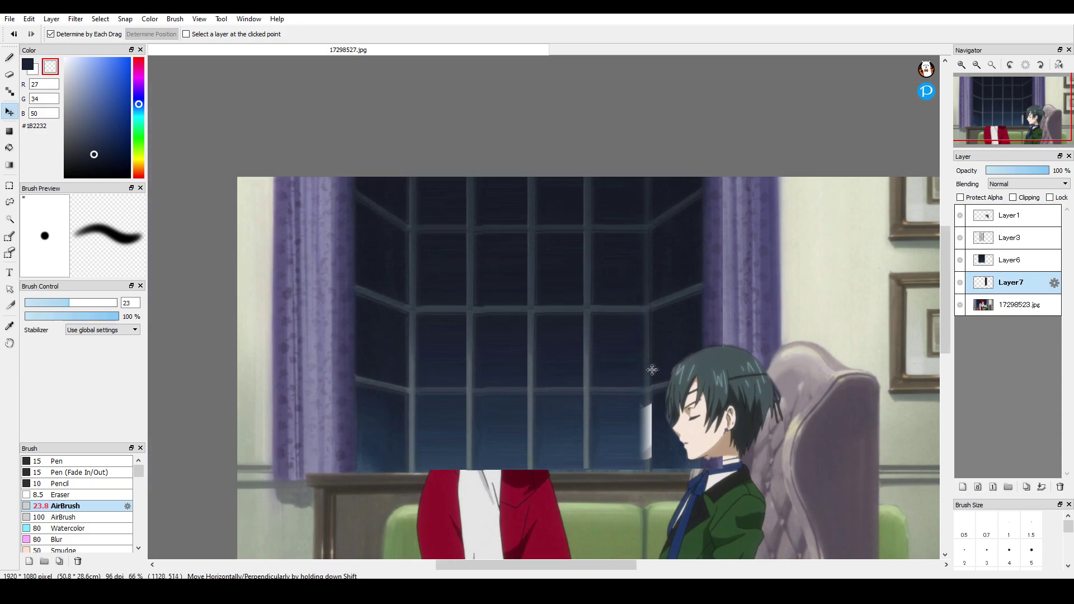
pyautogui.hotkey('ctrl', 'z')
pyautogui.hotkey('ctrl', 'z')
pyautogui.hotkey('ctrl', 'z')
pyautogui.hotkey('ctrl', 'z')
# Copy the left curtain and adjoining window section from 17298523.jpg to a new layer and flip it horizontally
pyautogui.click(1019, 282)
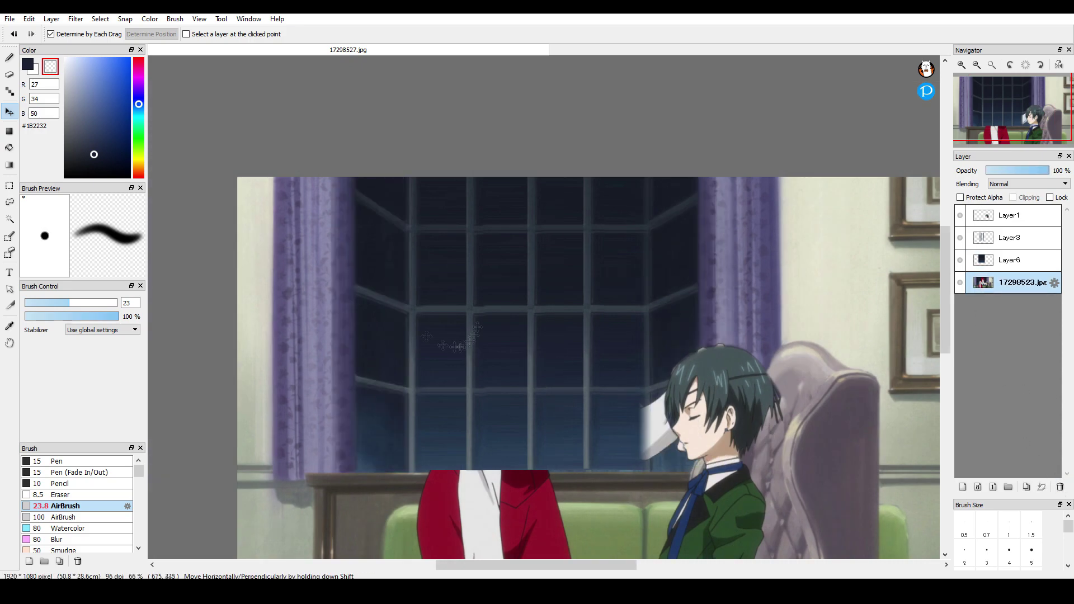
pyautogui.moveTo(408, 472); pyautogui.dragTo(408, 471)
pyautogui.moveTo(279, 158); pyautogui.dragTo(385, 440)
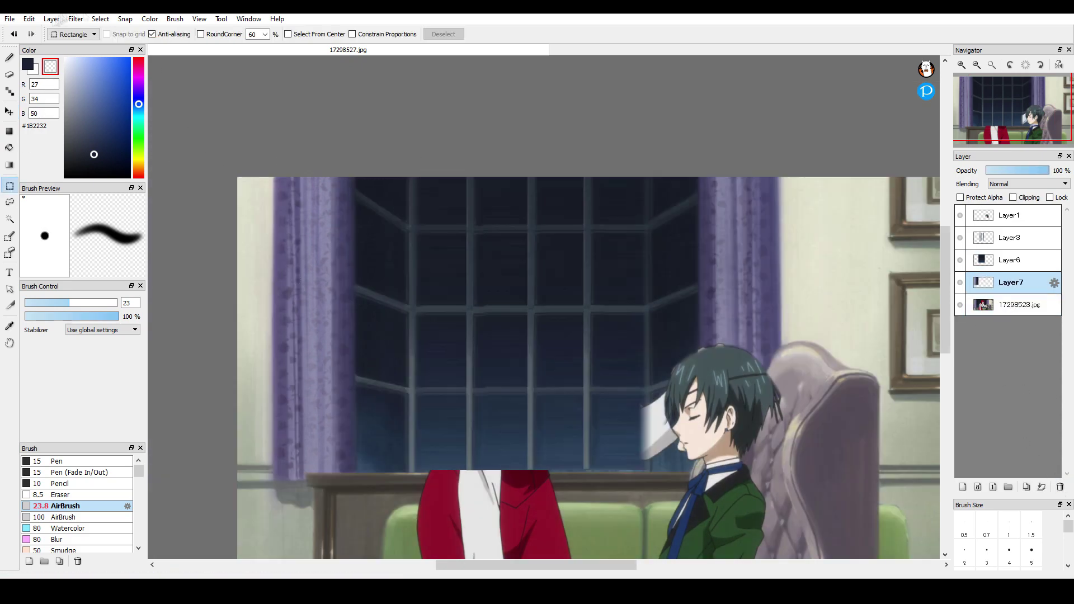
pyautogui.click(51, 19)
pyautogui.moveTo(68, 289)
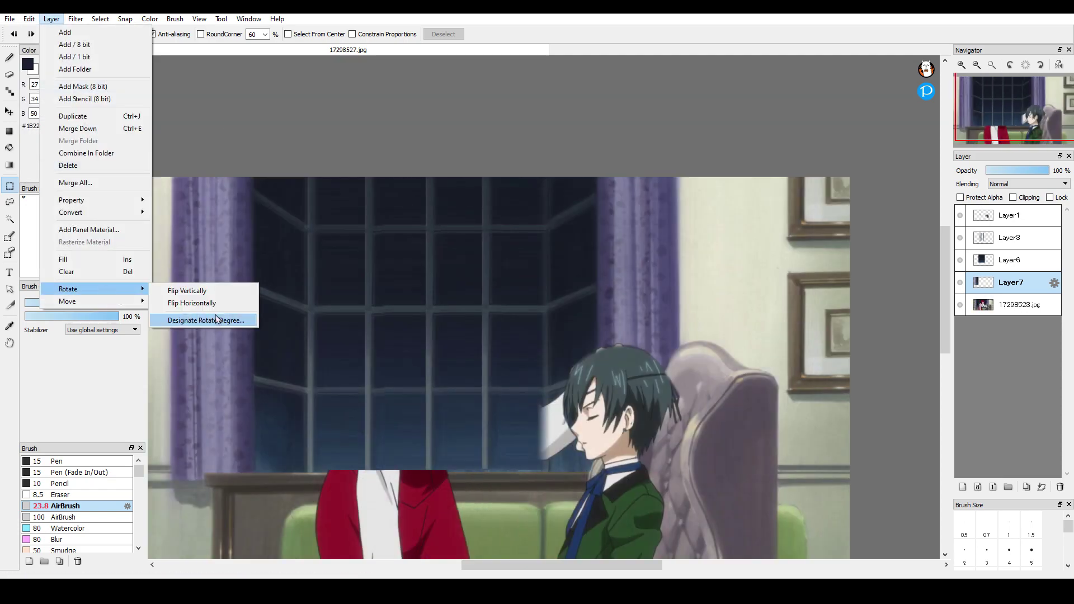
pyautogui.click(192, 303)
# Move the mirrored curtain and window section to the window's right side, aligned with the bars behind the boy
pyautogui.click(10, 112)
pyautogui.scroll(2, 692, 386)
pyautogui.moveTo(830, 332); pyautogui.dragTo(537, 329)
pyautogui.scroll(-2, 559, 330)
pyautogui.scroll(1, 626, 330)
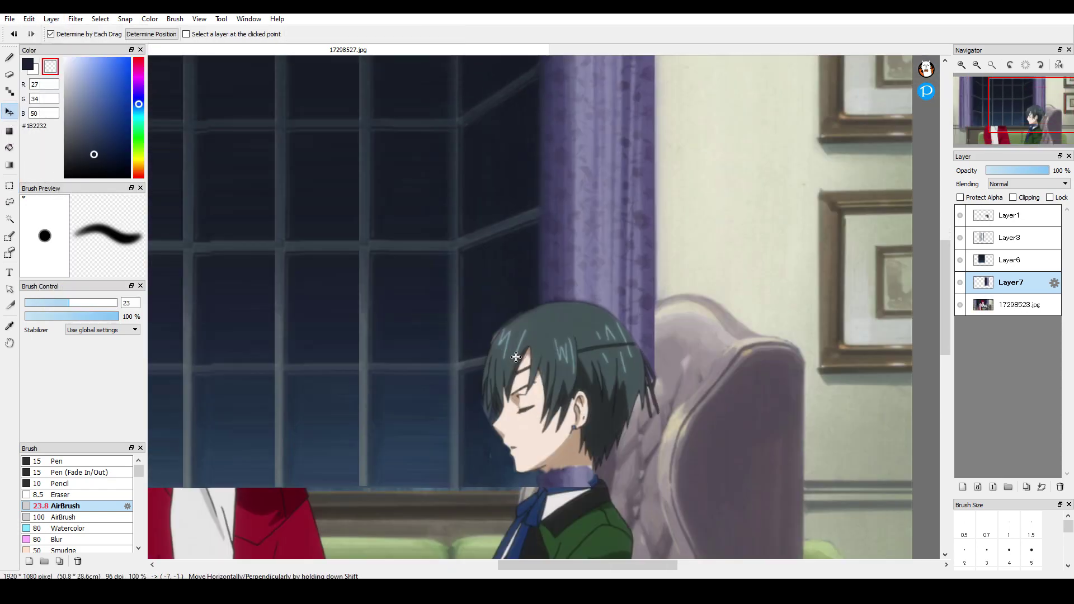
pyautogui.scroll(-1, 626, 330)
pyautogui.scroll(1, 603, 318)
# Airbrush away the mirrored section's excess over the boy and armchair and merge Layer3 and Layer6 down into Layer7
pyautogui.click(9, 58)
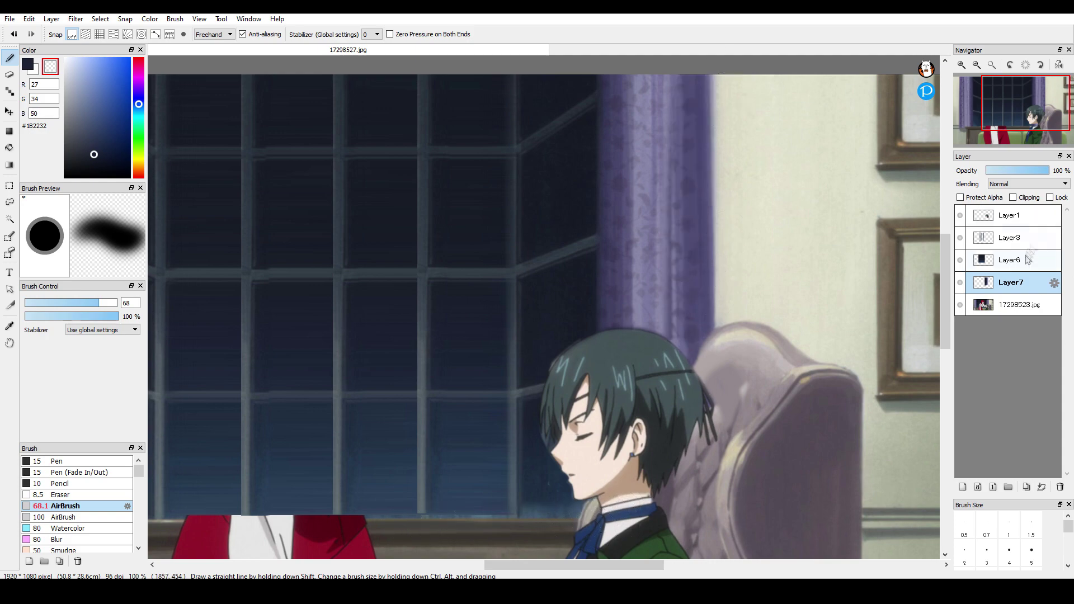
pyautogui.click(1042, 488)
pyautogui.click(1041, 487)
pyautogui.moveTo(561, 522); pyautogui.dragTo(826, 446)
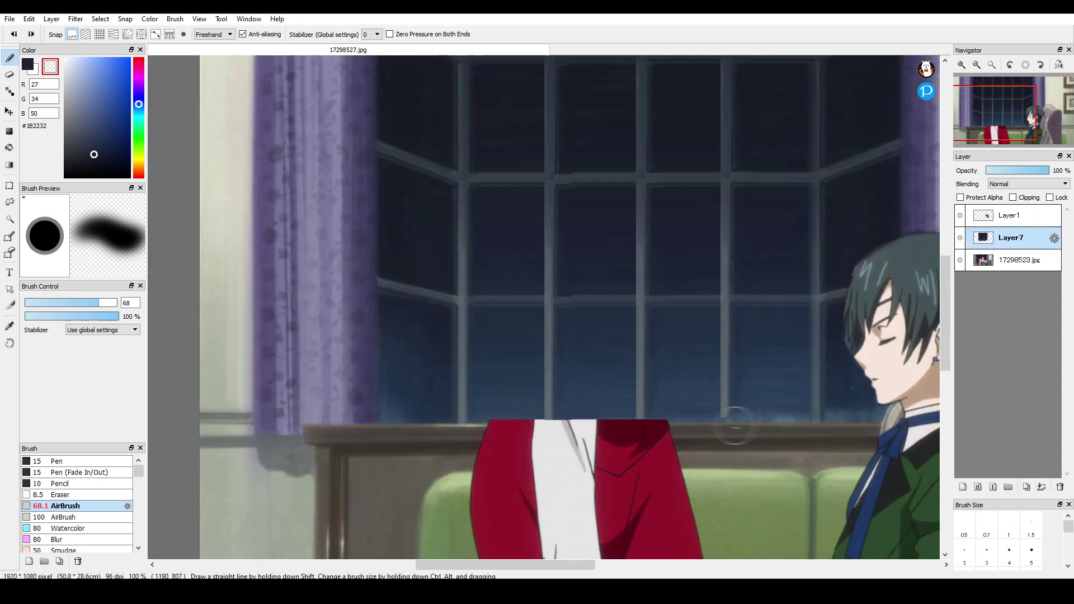
# Copy a rectangular section of the green sofa and wooden ledge from 17298523.jpg to a new layer and deselect
pyautogui.scroll(1, 448, 424)
pyautogui.moveTo(436, 540); pyautogui.dragTo(360, 433)
pyautogui.scroll(-1, 359, 455)
pyautogui.scroll(1, 318, 459)
pyautogui.click(10, 185)
pyautogui.moveTo(784, 305); pyautogui.dragTo(750, 268)
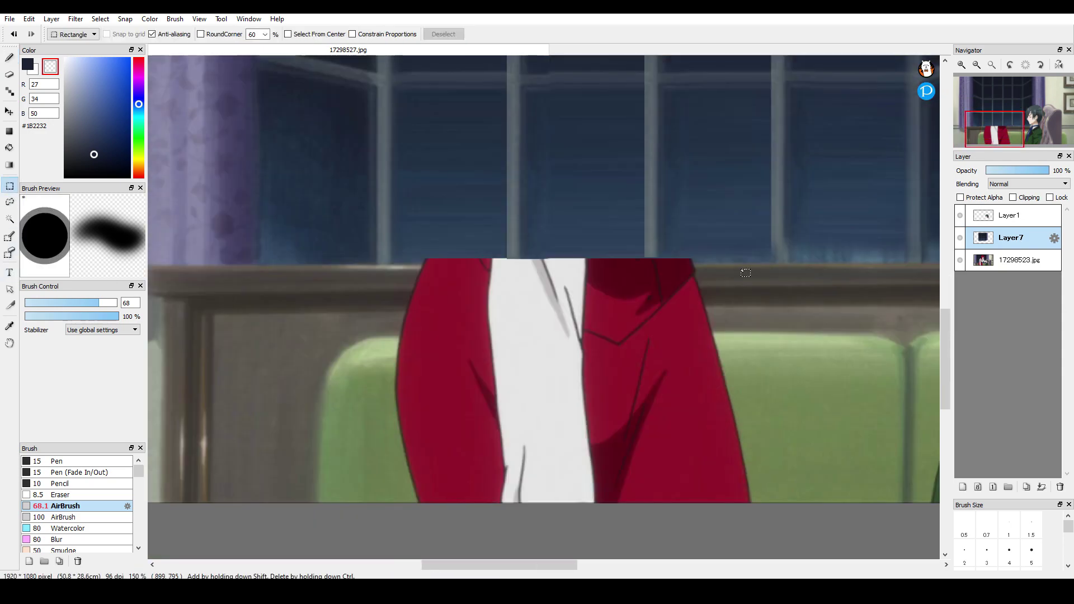
pyautogui.click(1019, 260)
pyautogui.hotkey('ctrl', 'c')
pyautogui.hotkey('ctrl', 'v')
pyautogui.hotkey('ctrl', 'd')
# Stretch the copied sofa section over the woman's red skirt with Transform and line it up with the surrounding sofa
pyautogui.click(100, 19)
pyautogui.click(139, 149)
pyautogui.scroll(-2, 530, 305)
pyautogui.moveTo(657, 336); pyautogui.dragTo(728, 336)
pyautogui.moveTo(612, 341); pyautogui.dragTo(561, 336)
pyautogui.moveTo(692, 337); pyautogui.dragTo(656, 337)
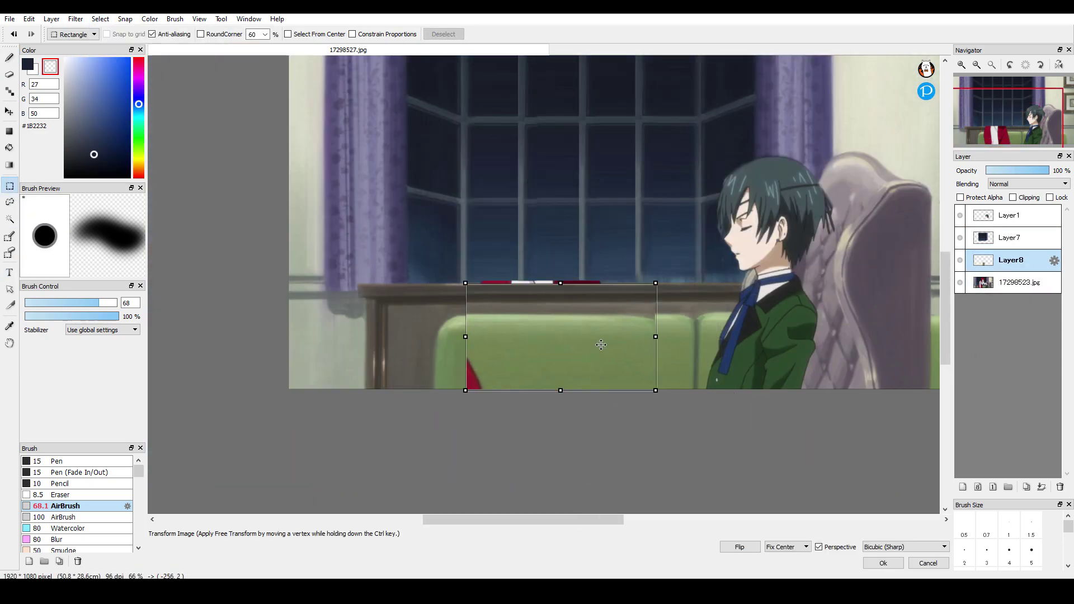
pyautogui.scroll(2, 602, 339)
pyautogui.moveTo(549, 340); pyautogui.dragTo(548, 338)
pyautogui.press('Return')
pyautogui.scroll(1, 313, 211)
pyautogui.click(9, 112)
pyautogui.moveTo(430, 331); pyautogui.dragTo(428, 336)
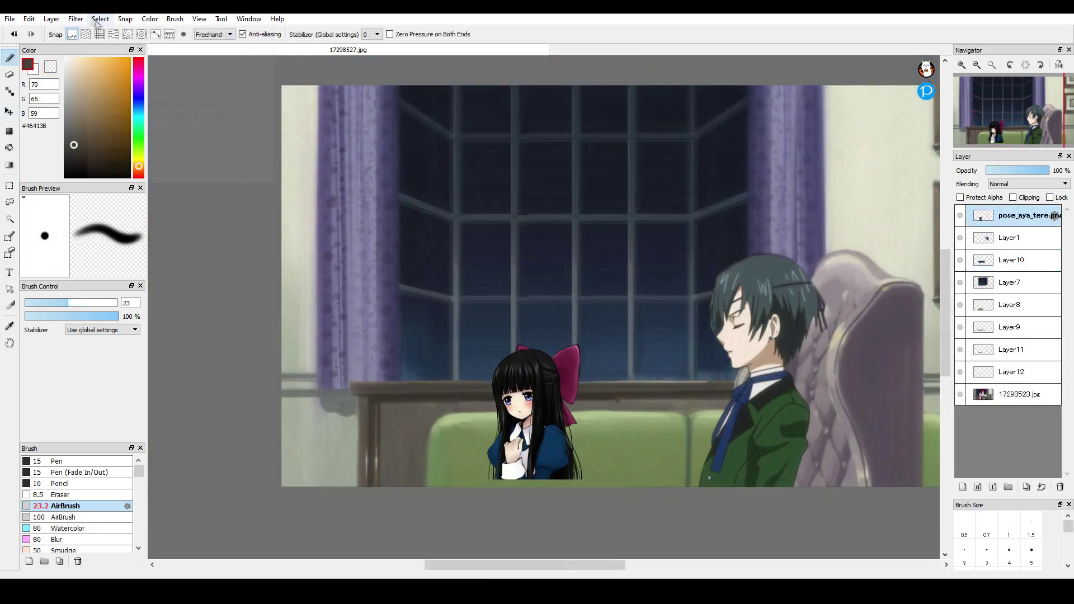
# Enlarge the black-haired girl on the pose_aya_tere.png layer with Transform to roughly match the boy's scale
pyautogui.hotkey('ctrl', 't')
pyautogui.moveTo(489, 322); pyautogui.dragTo(492, 232)
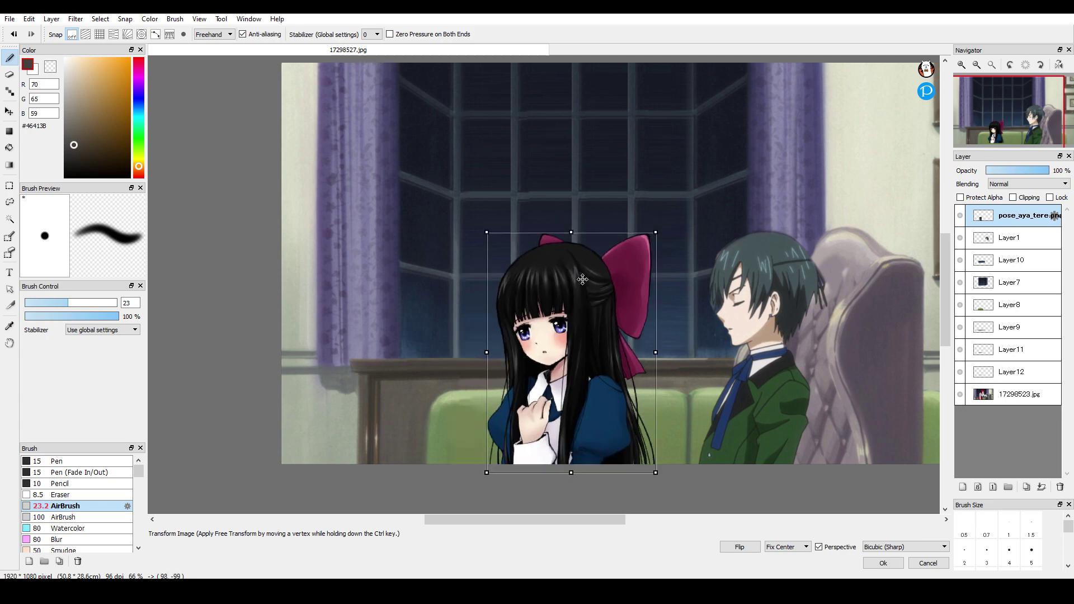
pyautogui.press('Return')
# Flip the girl's layer horizontally and move her in front of the sofa beside the boy
pyautogui.click(51, 19)
pyautogui.moveTo(100, 289)
pyautogui.click(185, 290)
pyautogui.click(10, 112)
pyautogui.moveTo(699, 356); pyautogui.dragTo(555, 364)
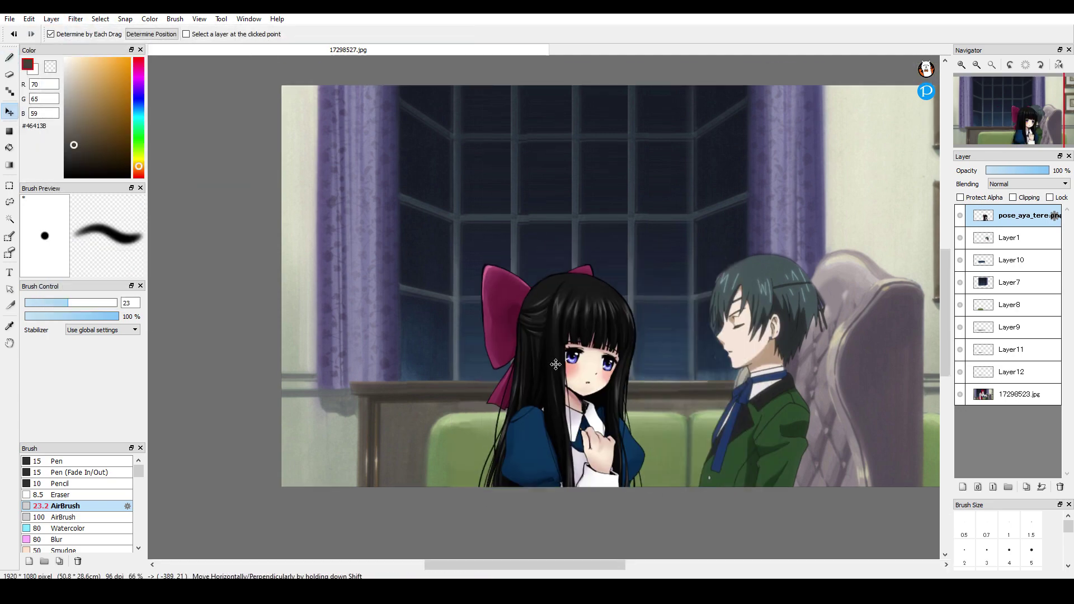
# Scale the girl down slightly with Transform from her upper-left corner
pyautogui.hotkey('ctrl', 't')
pyautogui.moveTo(479, 240); pyautogui.dragTo(495, 263)
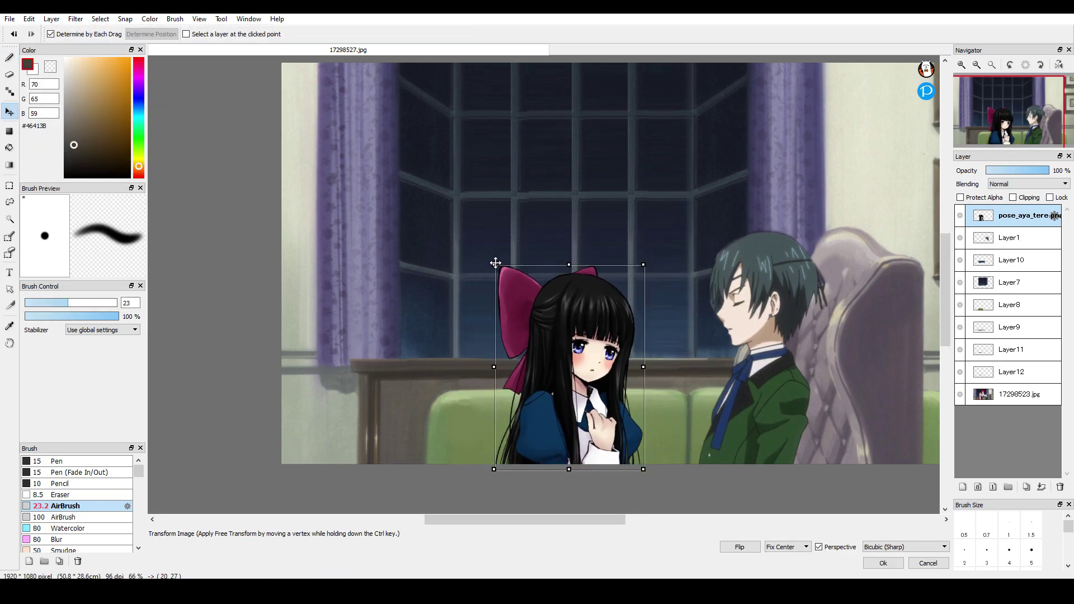
pyautogui.press('Return')
# Duplicate the girl's layer with its alpha protected and fill the copy with grey #8E8E8E
pyautogui.scroll(1, 578, 364)
pyautogui.click(963, 487)
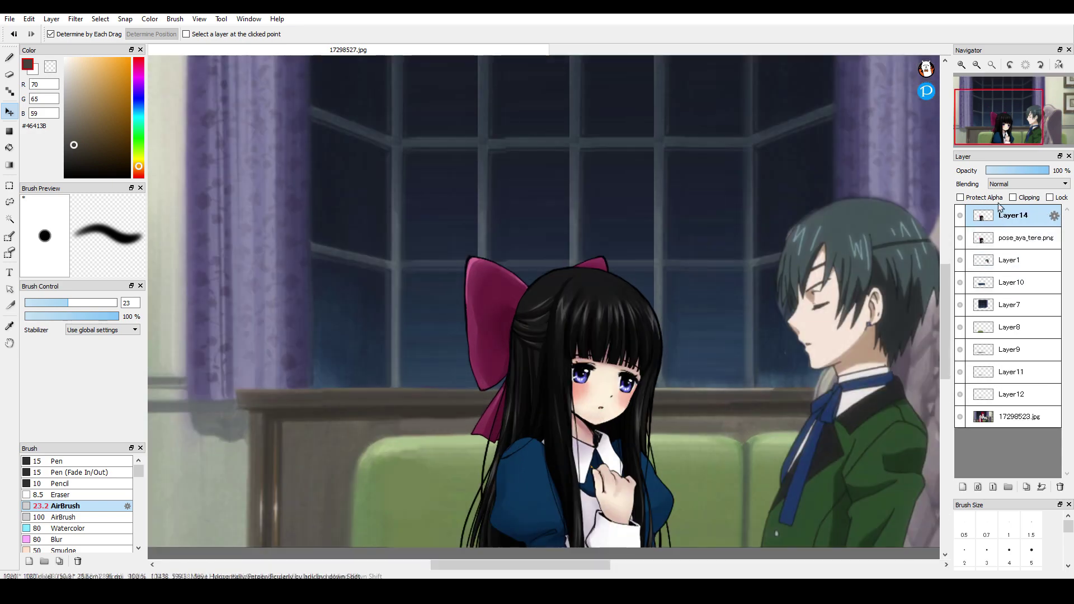
pyautogui.click(65, 111)
pyautogui.click(10, 132)
pyautogui.scroll(-1, 489, 259)
pyautogui.moveTo(442, 238); pyautogui.dragTo(651, 476)
# Set the grey copy's blending to Subtract and reduce its opacity to darken the girl
pyautogui.moveTo(945, 264); pyautogui.dragTo(945, 252)
pyautogui.scroll(-5, 1031, 186)
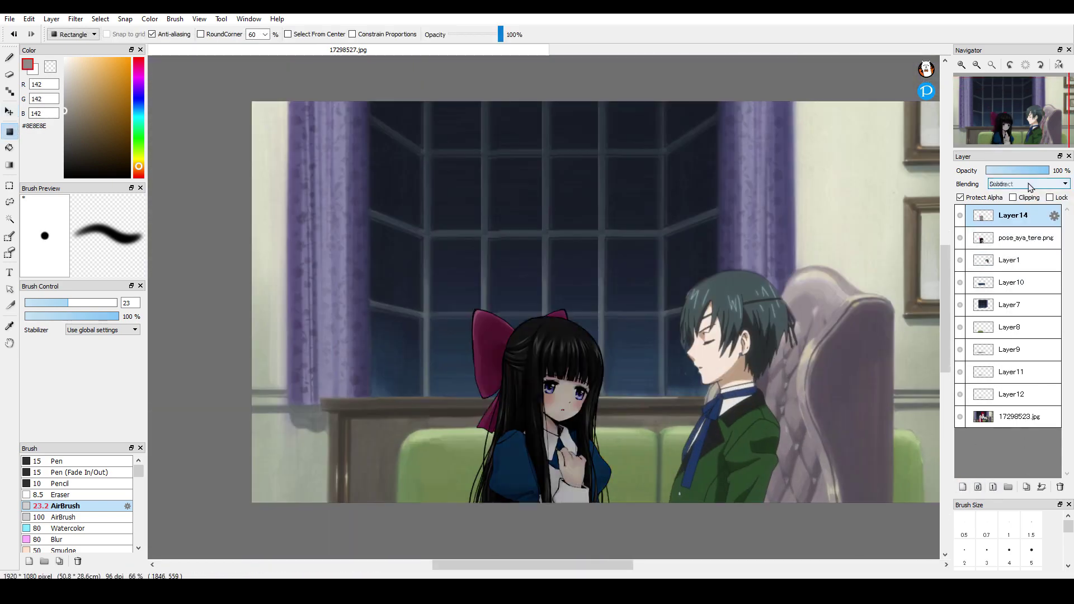
pyautogui.scroll(-1, 1031, 187)
pyautogui.click(1008, 171)
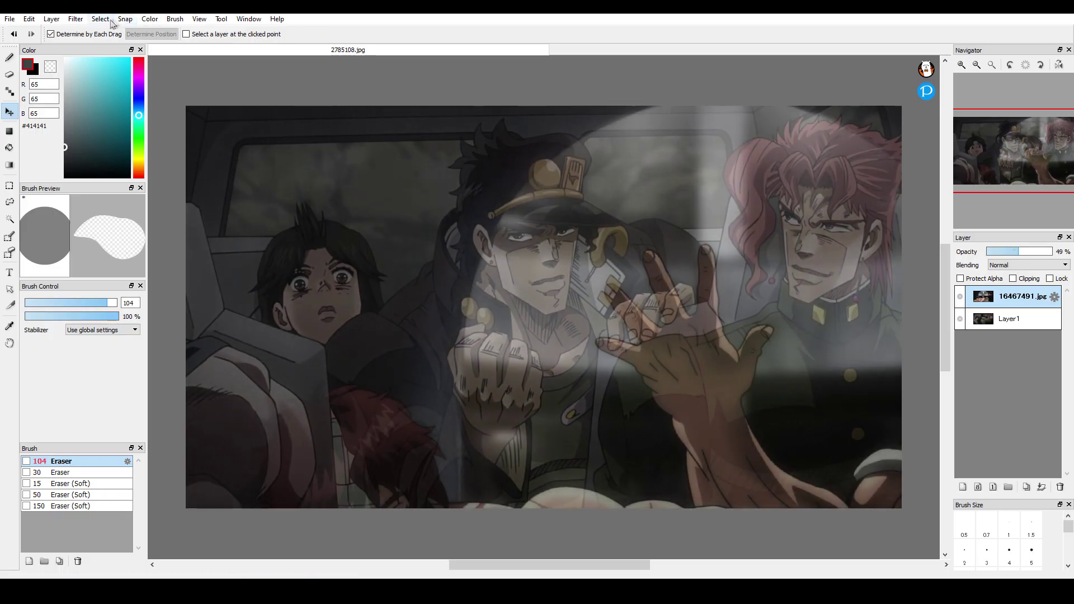
# Move the half-transparent 16467491.jpg layer over the car scene and scale it down with Transform
pyautogui.click(107, 20)
pyautogui.click(120, 126)
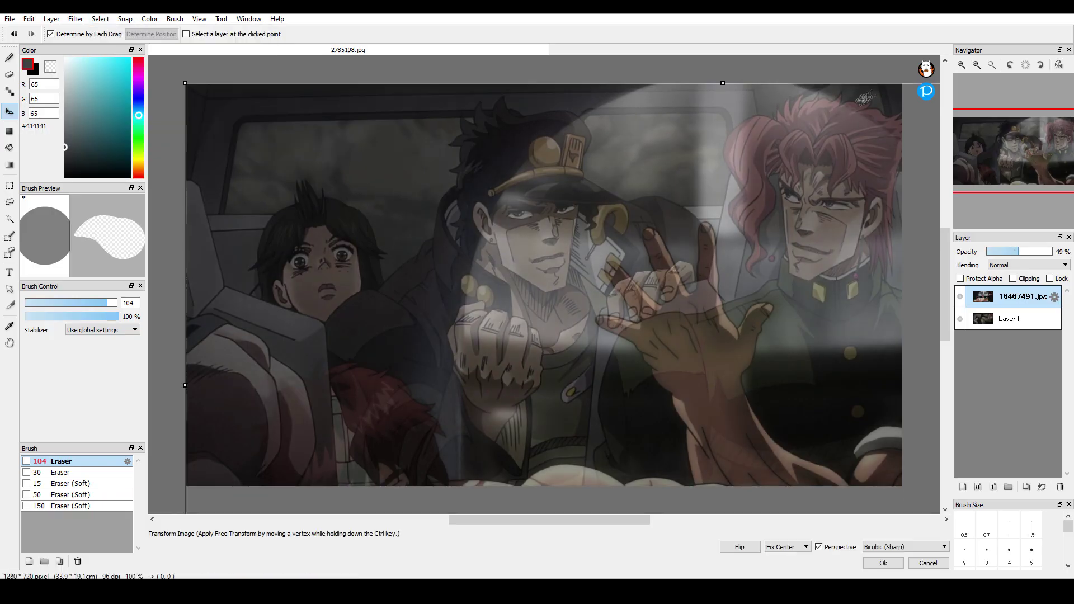
pyautogui.scroll(-6, 836, 151)
pyautogui.moveTo(908, 152); pyautogui.dragTo(878, 140)
pyautogui.scroll(5, 894, 134)
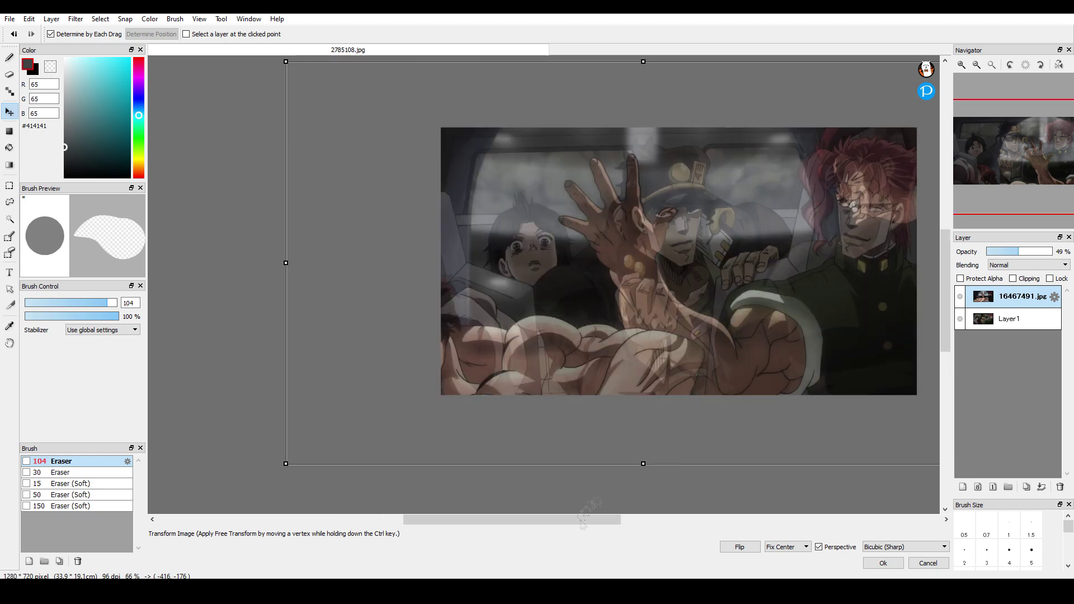
pyautogui.moveTo(596, 520); pyautogui.dragTo(622, 519)
pyautogui.moveTo(910, 63); pyautogui.dragTo(833, 114)
# Fine-tune the 16467491.jpg layer's size and position so its lower edge meets the canvas edge, and apply the transform
pyautogui.moveTo(671, 279); pyautogui.dragTo(676, 243)
pyautogui.moveTo(830, 73); pyautogui.dragTo(872, 47)
pyautogui.moveTo(565, 225); pyautogui.dragTo(616, 215)
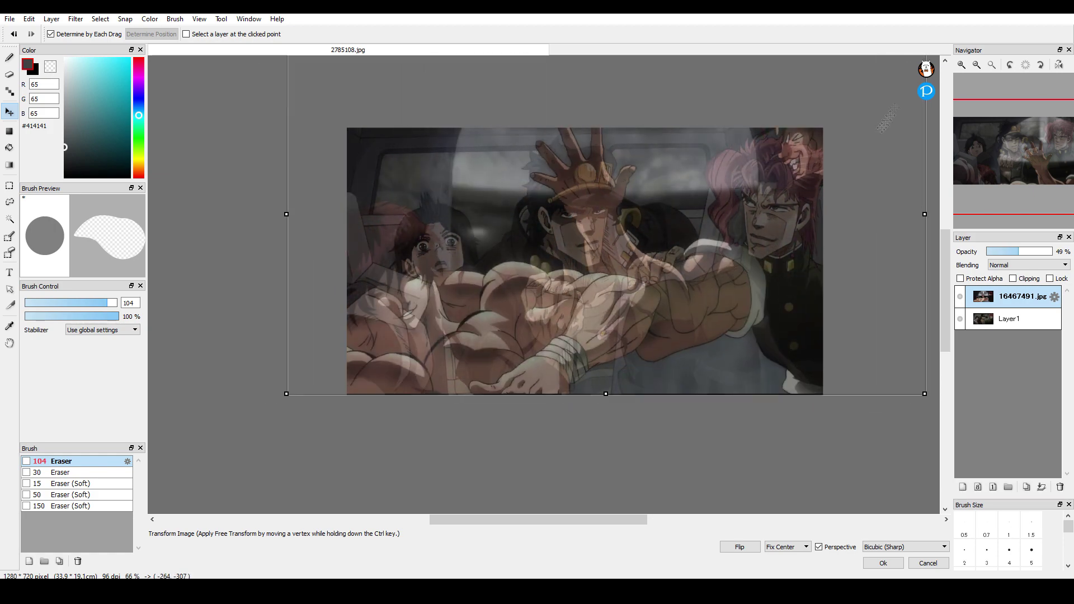
pyautogui.scroll(-1, 771, 184)
pyautogui.moveTo(887, 71); pyautogui.dragTo(893, 69)
pyautogui.moveTo(753, 159); pyautogui.dragTo(742, 179)
pyautogui.press('Return')
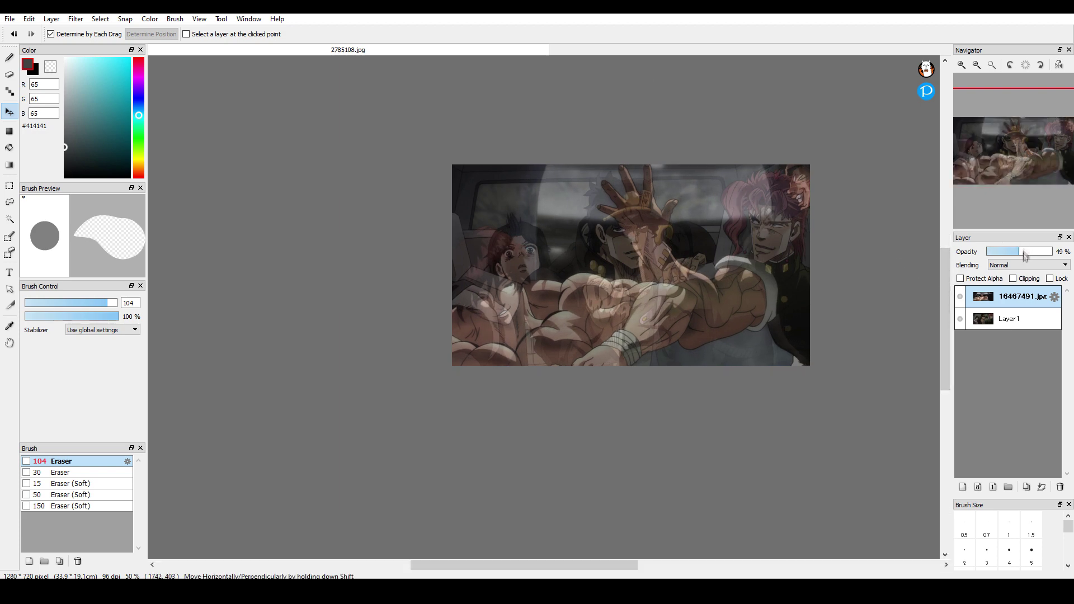
# Restore the 16467491.jpg layer to 100% opacity and choose the AirBrush with the transparent colour
pyautogui.moveTo(1021, 250); pyautogui.dragTo(1054, 251)
pyautogui.scroll(2, 616, 305)
pyautogui.click(9, 57)
pyautogui.click(51, 67)
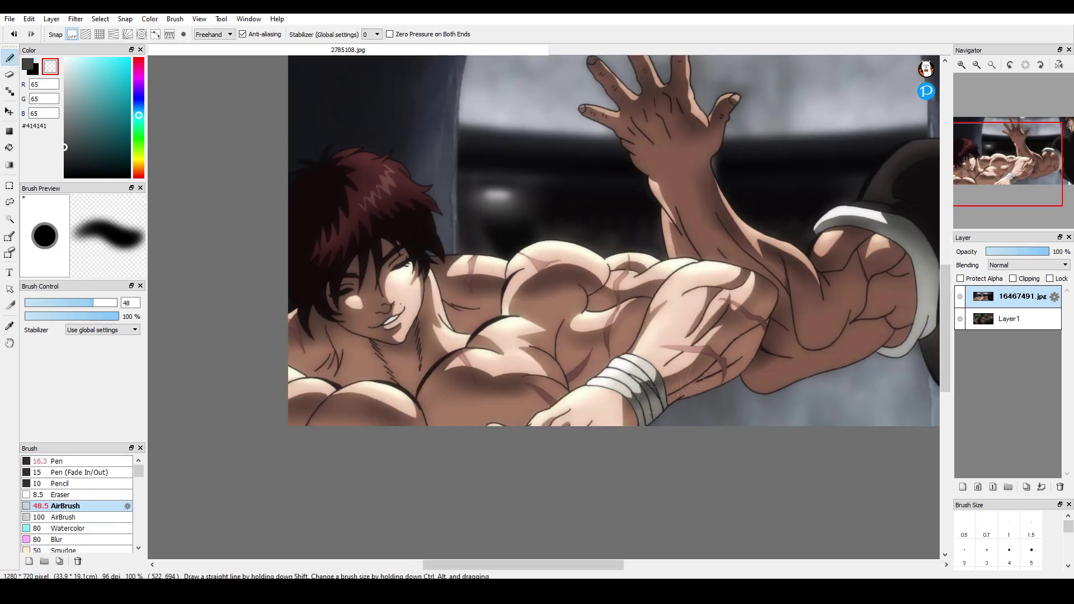
# Erase the background along the fighter's forearm edge from the wrist wraps upwards with the AirBrush at size 29
pyautogui.moveTo(83, 300); pyautogui.dragTo(75, 302)
pyautogui.scroll(2, 747, 222)
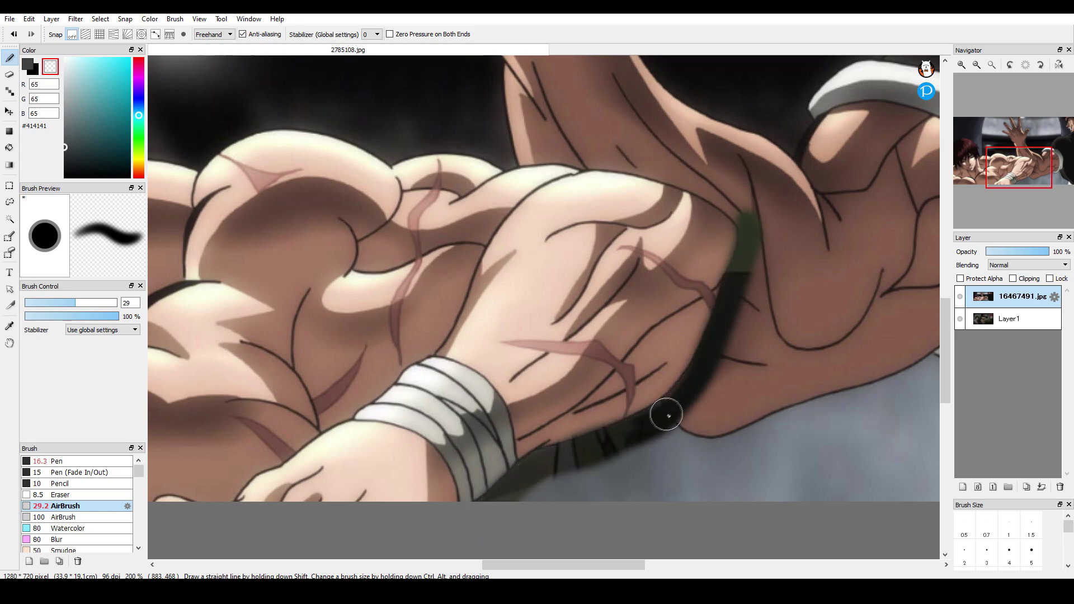
pyautogui.scroll(-2, 662, 418)
pyautogui.scroll(4, 408, 213)
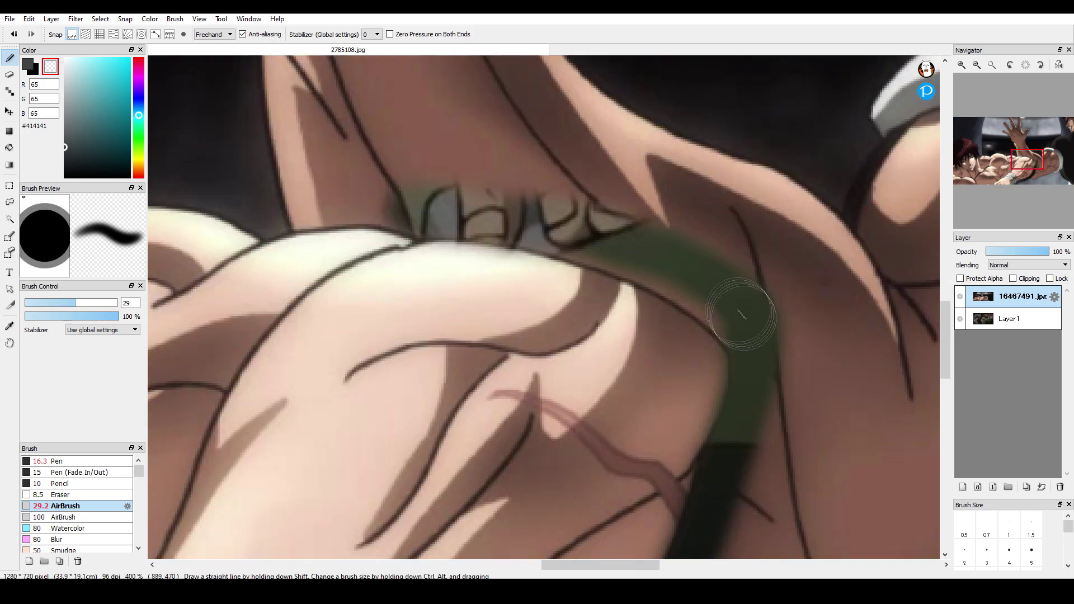
# Undo the last erasing strokes above the forearm and erase its edge more finely with the AirBrush at size 17
pyautogui.hotkey('ctrl', 'z')
pyautogui.hotkey('ctrl', 'z')
pyautogui.click(58, 303)
pyautogui.scroll(-3, 369, 193)
pyautogui.scroll(4, 302, 451)
pyautogui.moveTo(581, 340)
pyautogui.mouseDown()
pyautogui.moveTo(519, 358)
pyautogui.moveTo(382, 469)
pyautogui.mouseUp()
pyautogui.moveTo(549, 364); pyautogui.dragTo(740, 293)
# Erase a narrow strip around the outer curve of the fighter's bent forearm
pyautogui.scroll(-3, 541, 399)
pyautogui.scroll(3, 716, 308)
pyautogui.moveTo(668, 237)
pyautogui.mouseDown()
pyautogui.moveTo(565, 373)
pyautogui.moveTo(259, 516)
pyautogui.mouseUp()
pyautogui.moveTo(707, 178)
pyautogui.mouseDown()
pyautogui.moveTo(615, 330)
pyautogui.moveTo(698, 184)
pyautogui.moveTo(576, 474)
pyautogui.mouseUp()
pyautogui.scroll(-3, 615, 330)
pyautogui.scroll(3, 644, 254)
pyautogui.scroll(-3, 593, 464)
pyautogui.scroll(3, 632, 344)
pyautogui.moveTo(684, 274)
pyautogui.mouseDown()
pyautogui.moveTo(649, 389)
pyautogui.moveTo(636, 462)
pyautogui.mouseUp()
pyautogui.scroll(-3, 636, 462)
pyautogui.scroll(3, 620, 432)
pyautogui.moveTo(562, 198); pyautogui.dragTo(671, 263)
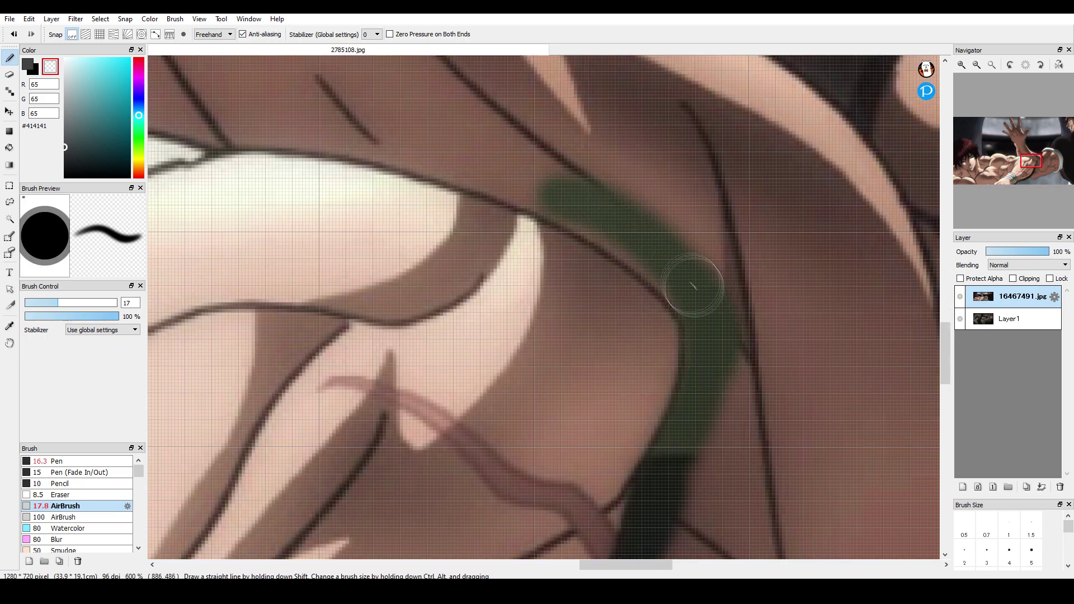
# Erase the strip directly above the forearm, across the base of the opponent's raised arm
pyautogui.scroll(-3, 733, 356)
pyautogui.scroll(3, 504, 239)
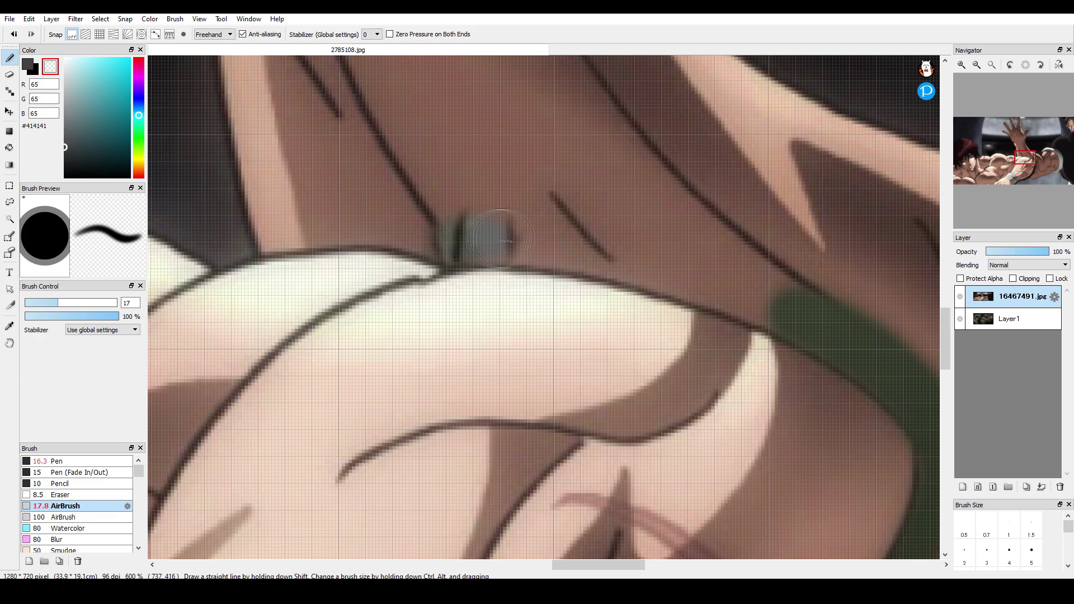
pyautogui.moveTo(500, 239); pyautogui.dragTo(714, 279)
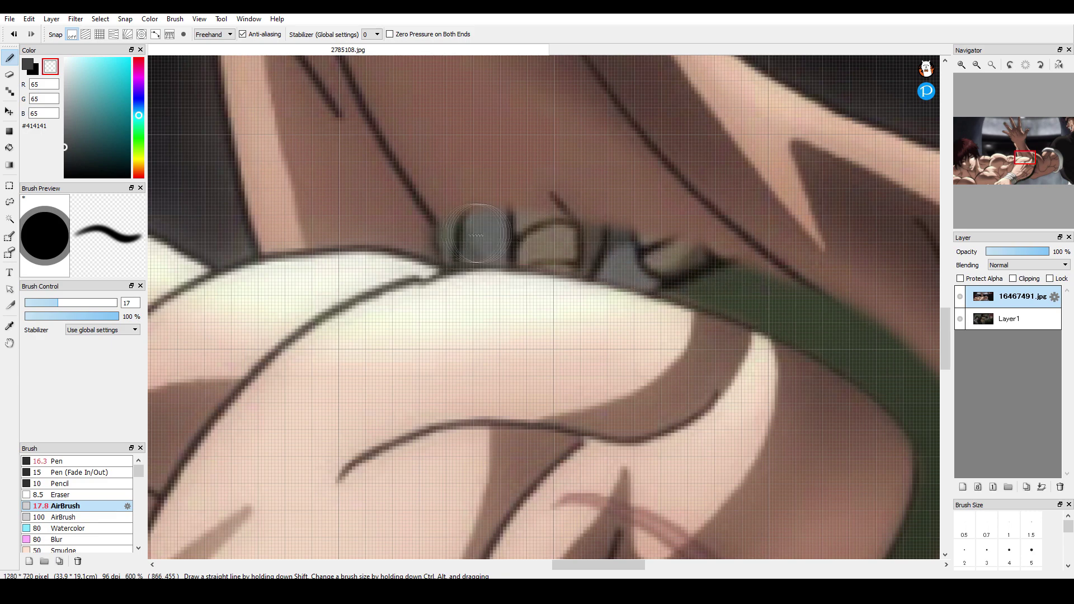
pyautogui.scroll(-3, 475, 235)
pyautogui.scroll(3, 480, 280)
pyautogui.moveTo(480, 280)
pyautogui.mouseDown()
pyautogui.moveTo(604, 270)
pyautogui.moveTo(754, 289)
pyautogui.mouseUp()
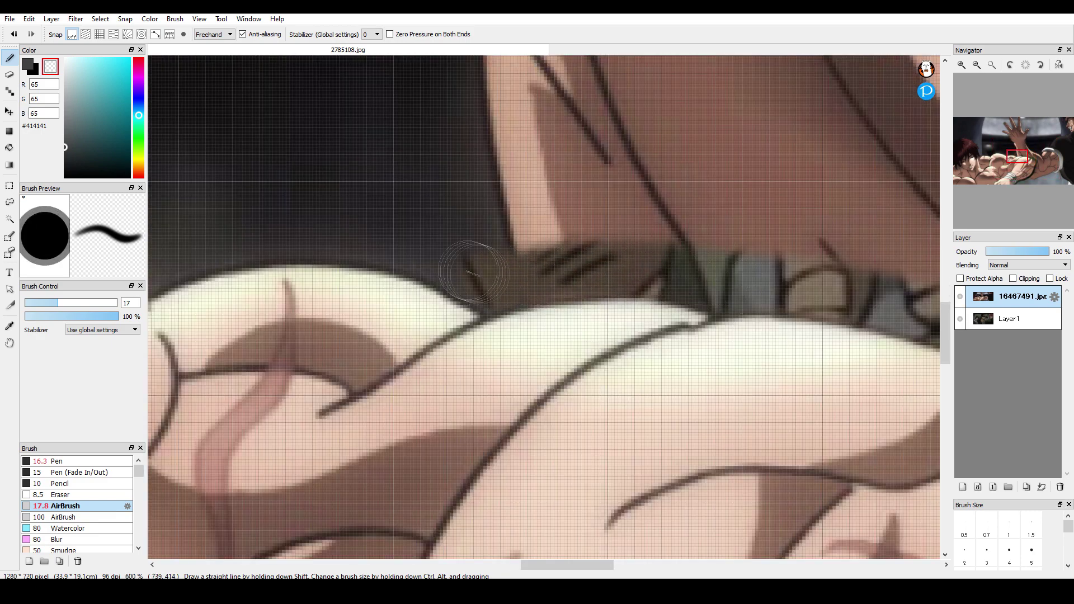
# Erase the dark background along the upper contour of the fighter's arm and shoulder muscles
pyautogui.scroll(-3, 476, 274)
pyautogui.scroll(3, 436, 292)
pyautogui.moveTo(447, 298)
pyautogui.mouseDown()
pyautogui.moveTo(590, 282)
pyautogui.moveTo(716, 287)
pyautogui.mouseUp()
pyautogui.scroll(-3, 694, 290)
pyautogui.scroll(3, 562, 308)
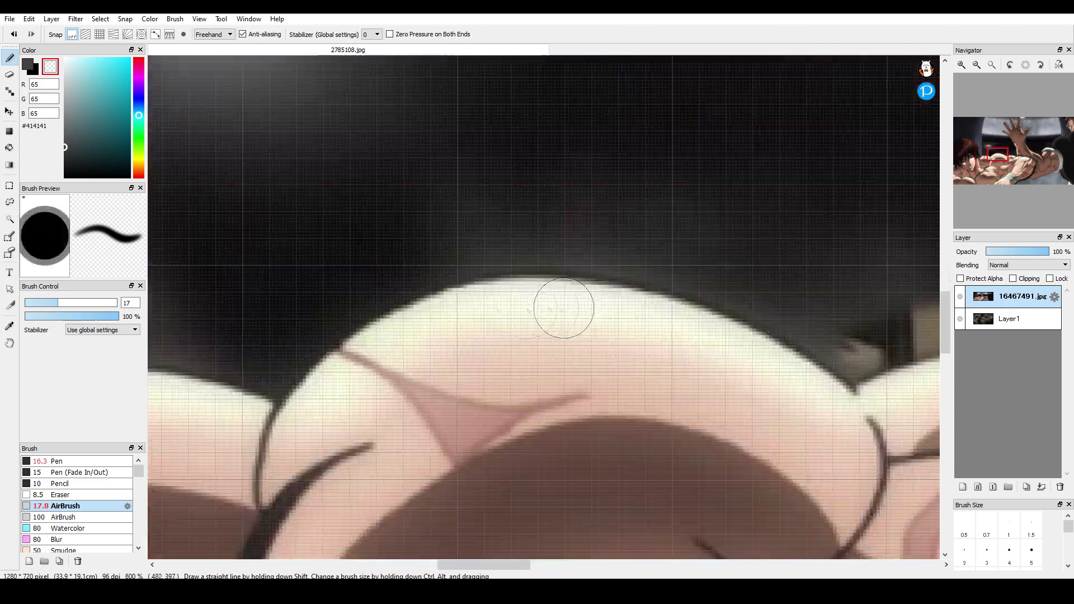
pyautogui.moveTo(300, 344)
pyautogui.mouseDown()
pyautogui.moveTo(539, 247)
pyautogui.moveTo(780, 292)
pyautogui.moveTo(828, 330)
pyautogui.mouseUp()
pyautogui.scroll(-3, 656, 288)
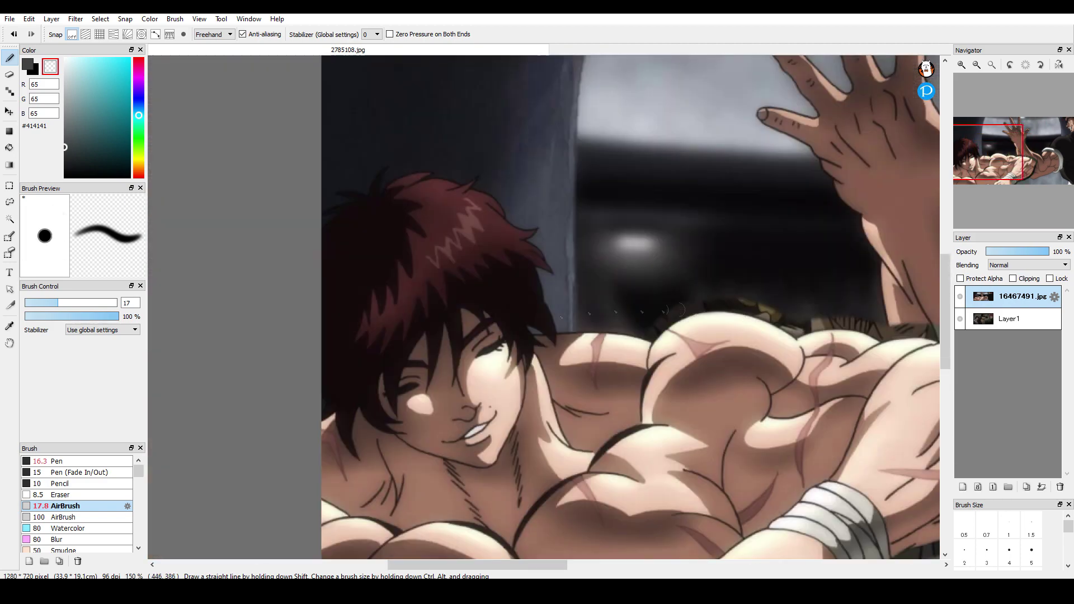
# Continue erasing along the shoulder to the neck and beside the hair, using AirBrush size 7 for the hair edge
pyautogui.scroll(3, 454, 232)
pyautogui.moveTo(836, 376)
pyautogui.mouseDown()
pyautogui.moveTo(582, 342)
pyautogui.moveTo(493, 363)
pyautogui.mouseUp()
pyautogui.moveTo(441, 178); pyautogui.dragTo(493, 316)
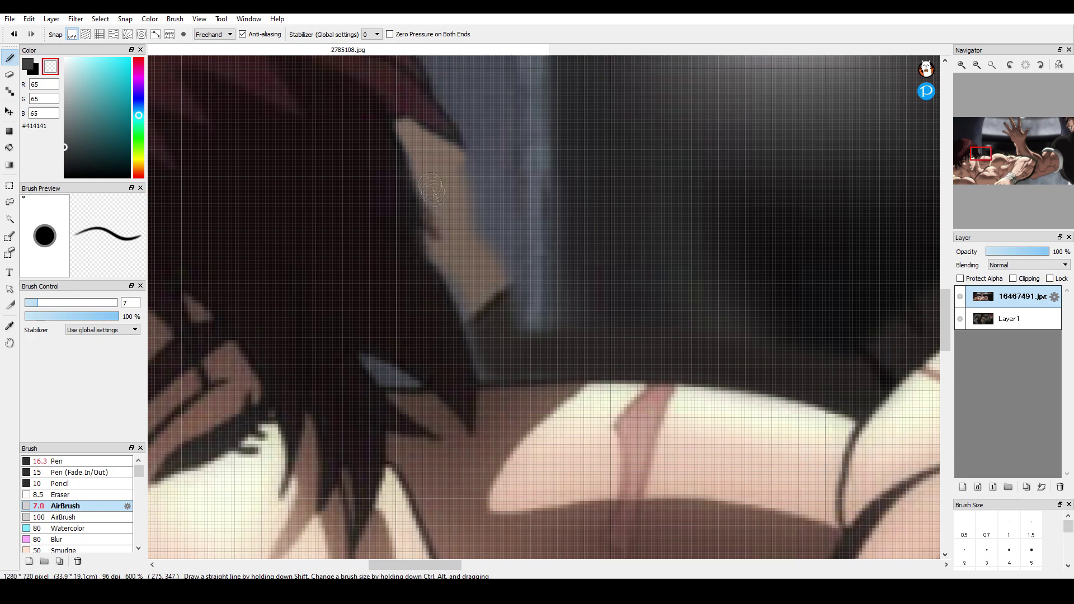
pyautogui.scroll(-3, 426, 176)
pyautogui.scroll(4, 481, 257)
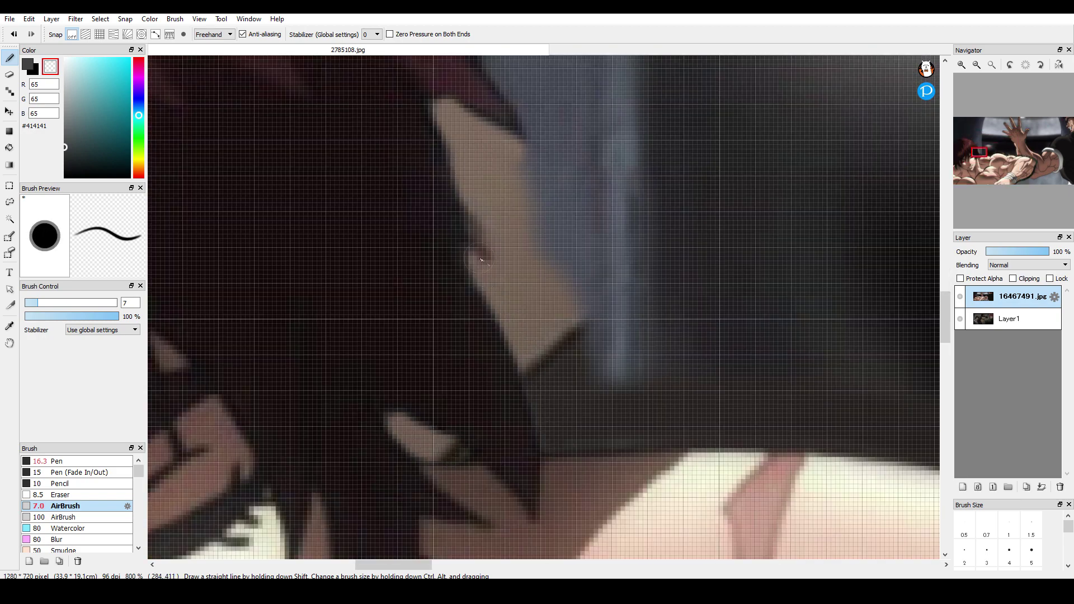
# Erase a thin outline around the jagged hair tips on the column side, up towards the crown
pyautogui.scroll(2, 481, 259)
pyautogui.moveTo(421, 162)
pyautogui.mouseDown()
pyautogui.moveTo(523, 224)
pyautogui.moveTo(628, 387)
pyautogui.mouseUp()
pyautogui.moveTo(473, 171)
pyautogui.mouseDown()
pyautogui.moveTo(505, 310)
pyautogui.moveTo(554, 214)
pyautogui.mouseUp()
pyautogui.moveTo(386, 143); pyautogui.dragTo(521, 255)
pyautogui.moveTo(430, 247); pyautogui.dragTo(655, 316)
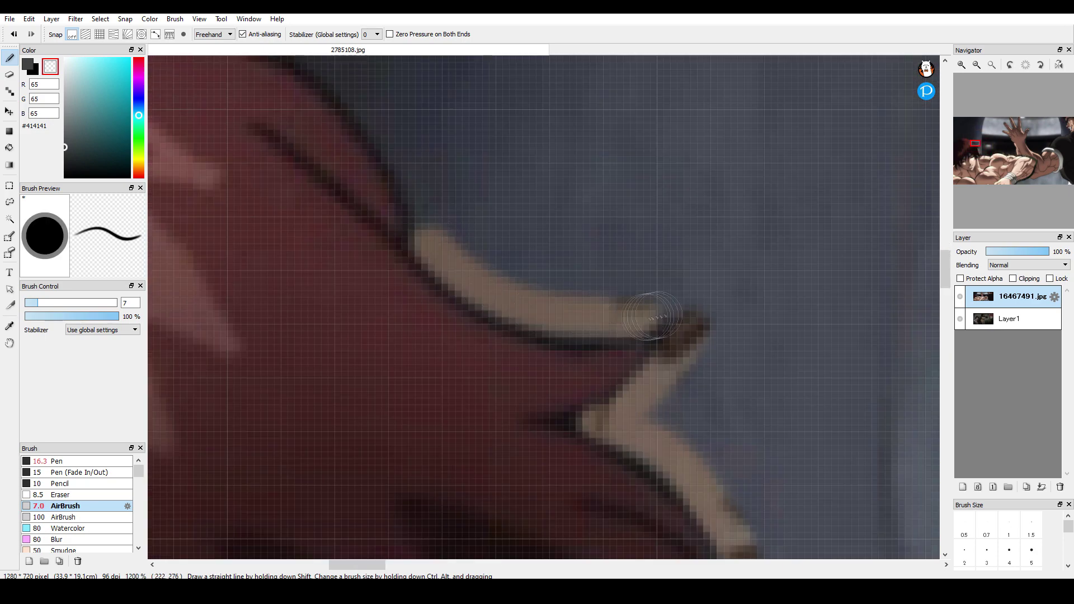
pyautogui.scroll(-3, 651, 316)
pyautogui.scroll(3, 470, 176)
pyautogui.moveTo(408, 131); pyautogui.dragTo(621, 358)
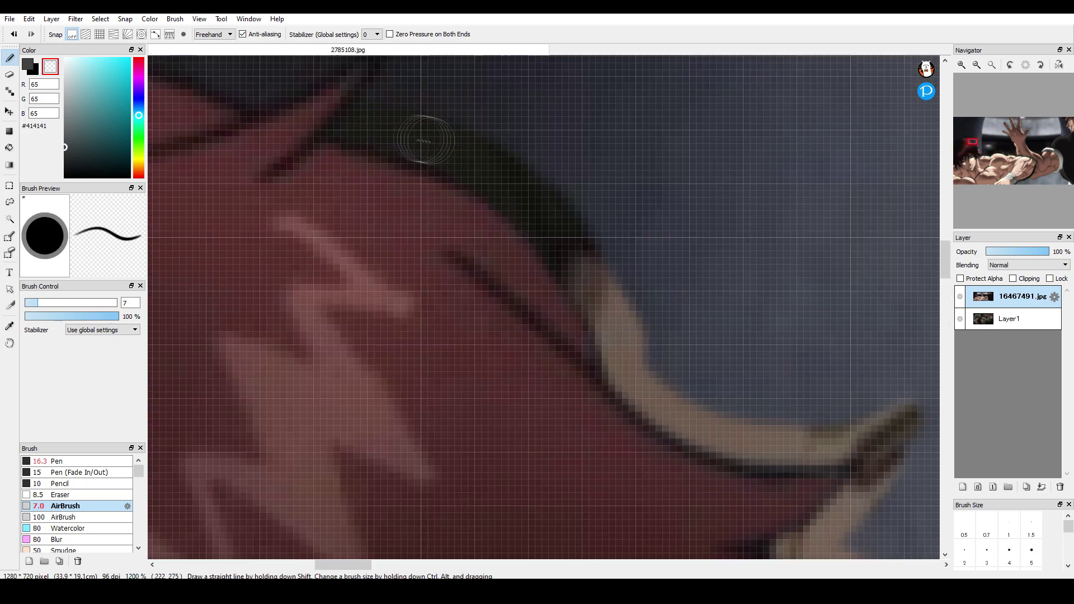
pyautogui.scroll(-3, 425, 140)
pyautogui.scroll(3, 582, 208)
pyautogui.scroll(-3, 582, 246)
pyautogui.scroll(3, 499, 253)
pyautogui.moveTo(418, 280)
pyautogui.mouseDown()
pyautogui.moveTo(507, 255)
pyautogui.moveTo(563, 263)
pyautogui.mouseUp()
pyautogui.hotkey('ctrl', 'z')
pyautogui.hotkey('ctrl', 'z')
# Erase a thin outline along the top of the red hair and around the upright spike
pyautogui.moveTo(652, 292); pyautogui.dragTo(487, 259)
pyautogui.moveTo(238, 240)
pyautogui.mouseDown()
pyautogui.moveTo(391, 210)
pyautogui.moveTo(692, 286)
pyautogui.mouseUp()
pyautogui.moveTo(804, 225); pyautogui.dragTo(782, 236)
pyautogui.scroll(-3, 750, 229)
pyautogui.scroll(3, 519, 246)
pyautogui.moveTo(508, 340)
pyautogui.mouseDown()
pyautogui.moveTo(549, 277)
pyautogui.moveTo(702, 203)
pyautogui.mouseUp()
pyautogui.moveTo(512, 305); pyautogui.dragTo(603, 149)
pyautogui.scroll(-1, 471, 316)
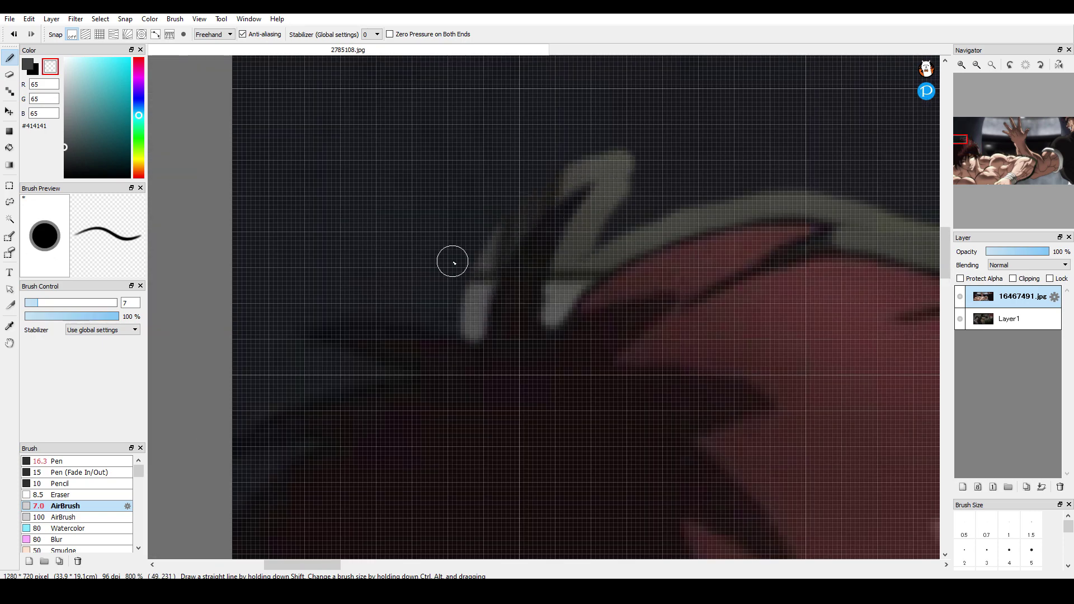
# Erase the background between the dark hair strands reaching the canvas edge
pyautogui.scroll(2, 417, 330)
pyautogui.moveTo(517, 329)
pyautogui.mouseDown()
pyautogui.moveTo(391, 307)
pyautogui.moveTo(220, 311)
pyautogui.mouseUp()
pyautogui.scroll(-5, 505, 287)
pyautogui.scroll(2, 421, 318)
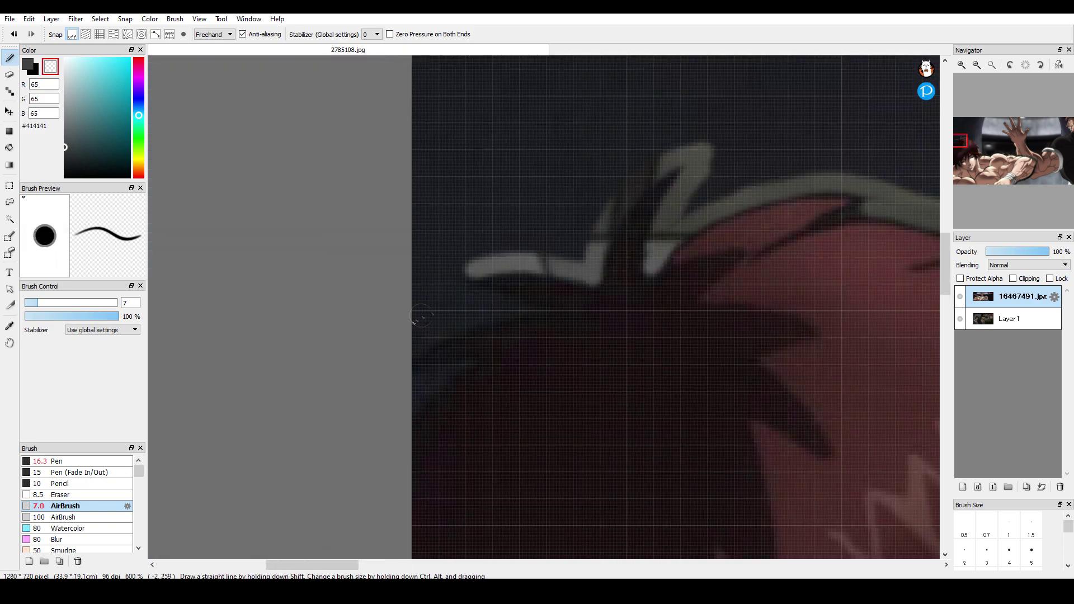
pyautogui.scroll(1, 506, 316)
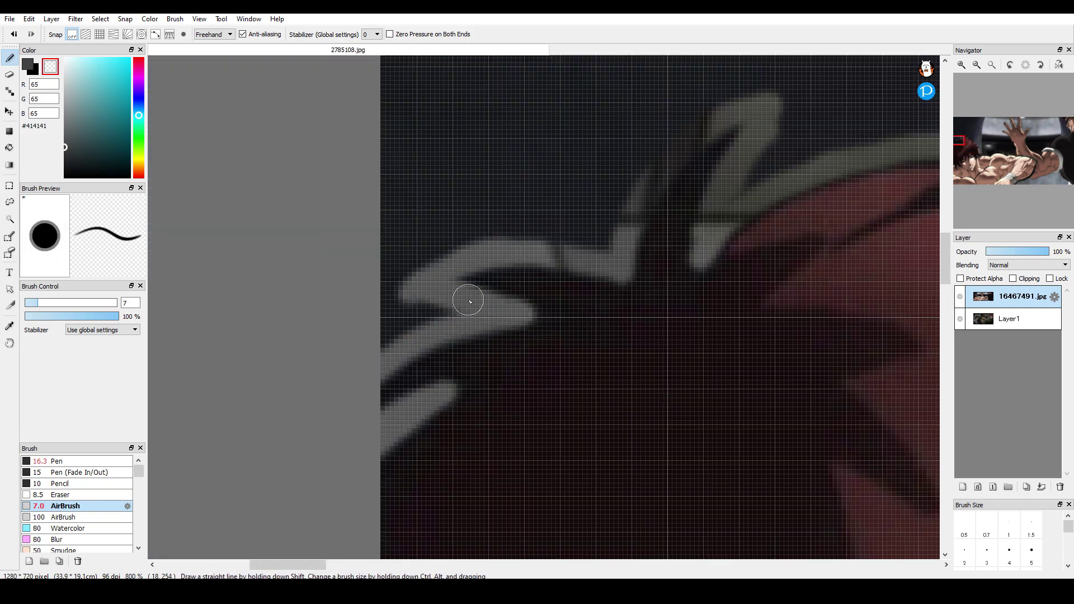
pyautogui.moveTo(389, 340); pyautogui.dragTo(540, 224)
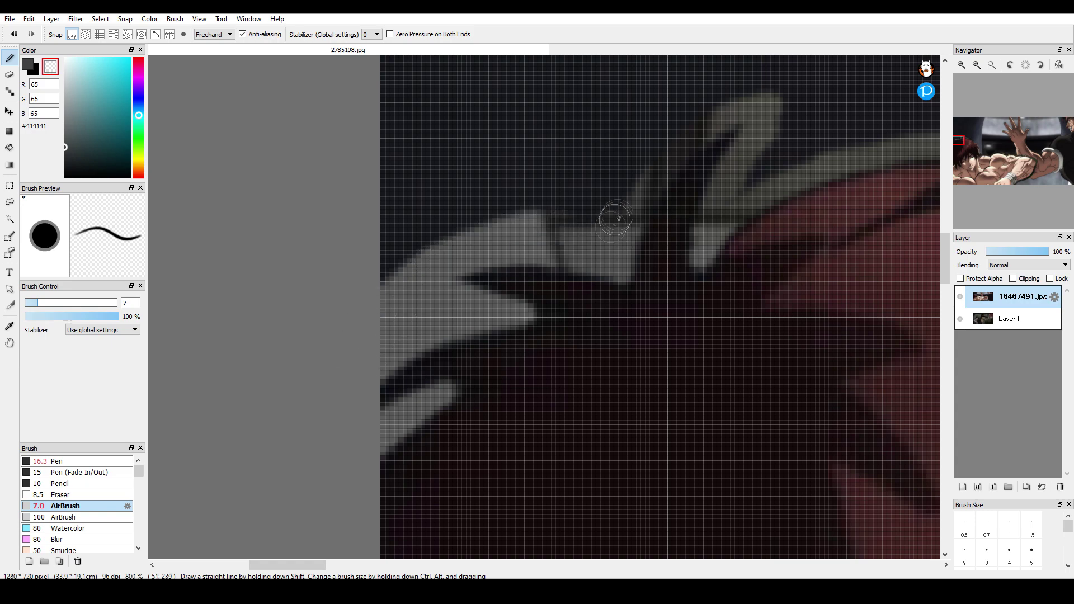
# Clear the dark background above the fighter's hair with the Eraser at size 104
pyautogui.scroll(-8, 458, 249)
pyautogui.scroll(3, 579, 289)
pyautogui.scroll(-2, 579, 291)
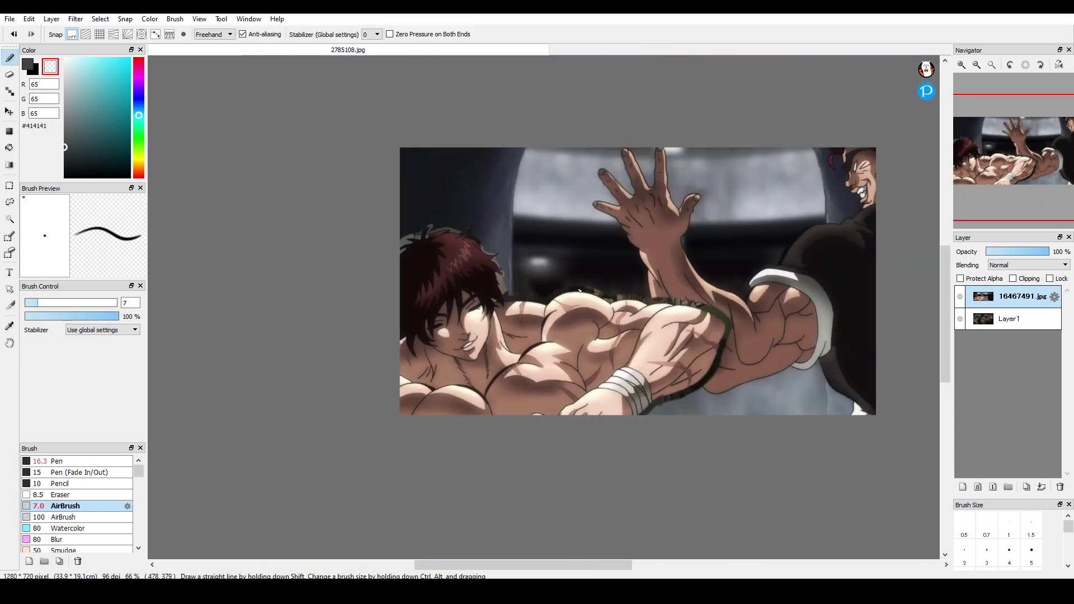
pyautogui.press('e')
pyautogui.scroll(5, 386, 212)
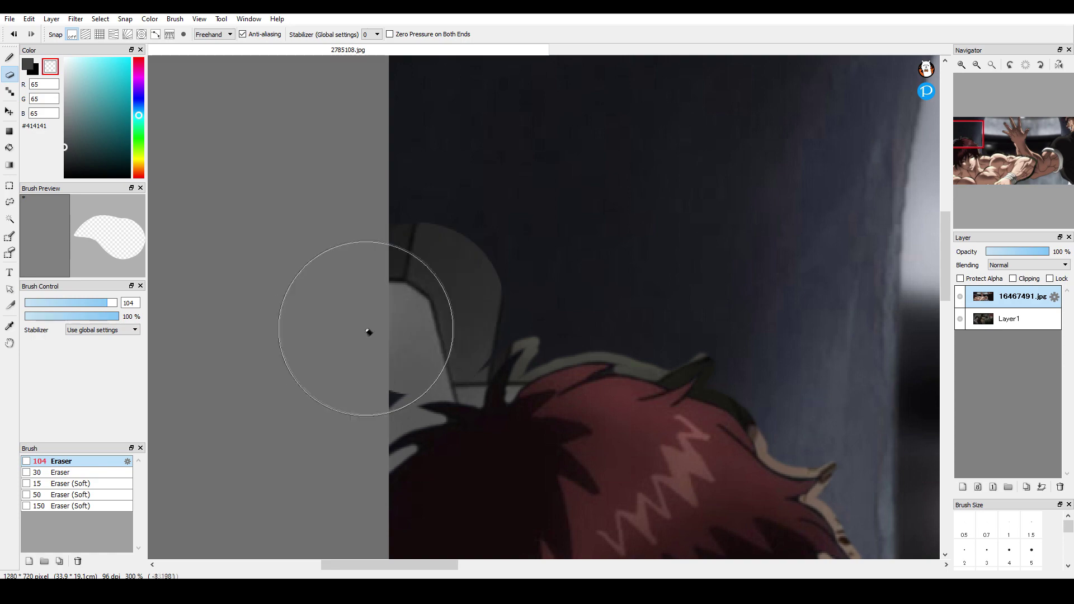
pyautogui.moveTo(438, 295)
pyautogui.mouseDown()
pyautogui.moveTo(474, 275)
pyautogui.moveTo(427, 53)
pyautogui.mouseUp()
pyautogui.moveTo(540, 150); pyautogui.dragTo(446, 251)
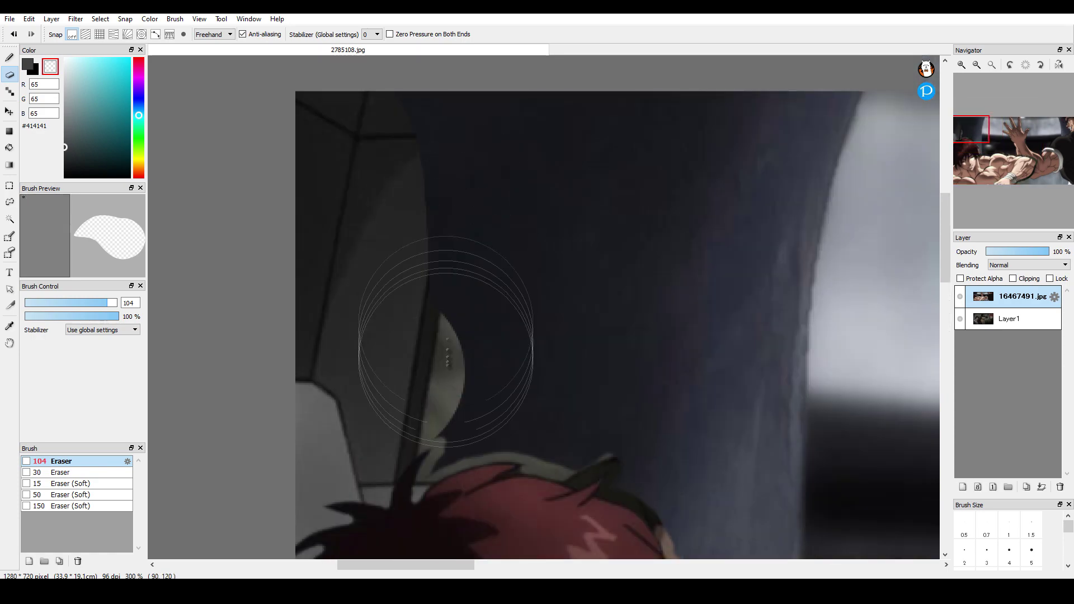
pyautogui.moveTo(485, 367)
pyautogui.mouseDown()
pyautogui.moveTo(839, 208)
pyautogui.moveTo(357, 165)
pyautogui.mouseUp()
# Reduce the Eraser to size 10 and remove the leftover background close to the crown and hair tips
pyautogui.scroll(2, 564, 397)
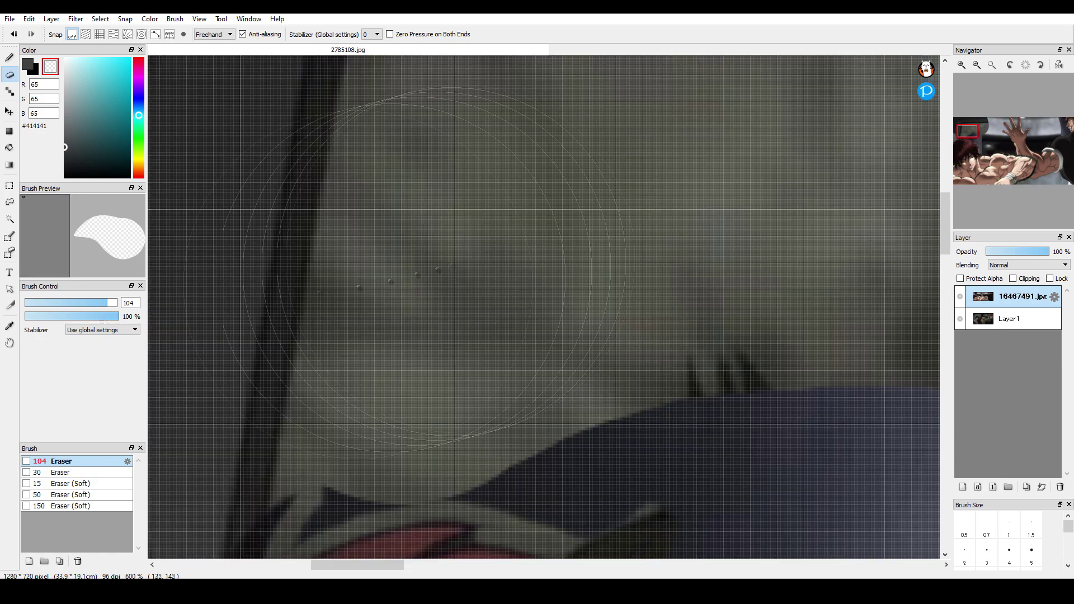
pyautogui.moveTo(62, 305); pyautogui.dragTo(57, 307)
pyautogui.scroll(-1, 393, 342)
pyautogui.click(44, 302)
pyautogui.scroll(2, 469, 242)
pyautogui.moveTo(394, 290)
pyautogui.mouseDown()
pyautogui.moveTo(298, 367)
pyautogui.moveTo(593, 266)
pyautogui.mouseUp()
pyautogui.scroll(-5, 564, 254)
pyautogui.scroll(4, 658, 242)
pyautogui.moveTo(510, 342)
pyautogui.mouseDown()
pyautogui.moveTo(593, 395)
pyautogui.moveTo(380, 305)
pyautogui.moveTo(551, 324)
pyautogui.moveTo(360, 214)
pyautogui.moveTo(660, 233)
pyautogui.mouseUp()
pyautogui.moveTo(620, 418)
pyautogui.mouseDown()
pyautogui.moveTo(194, 195)
pyautogui.moveTo(300, 235)
pyautogui.moveTo(440, 378)
pyautogui.moveTo(627, 392)
pyautogui.mouseUp()
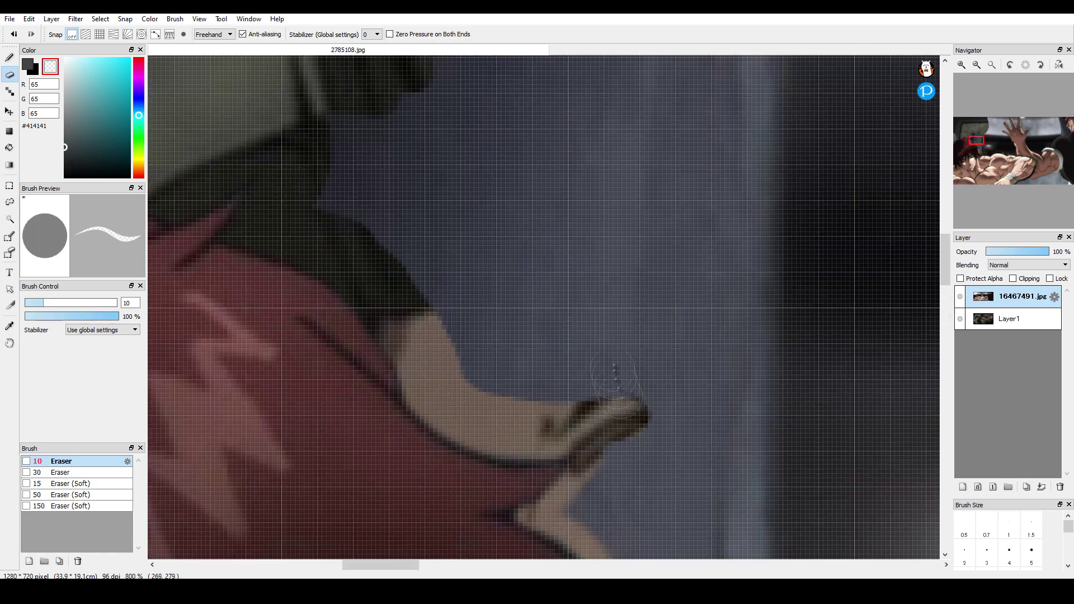
# Erase the column beside the hair tips to uncover the eye and cheek of the frightened passenger behind
pyautogui.scroll(-3, 623, 364)
pyautogui.scroll(3, 638, 409)
pyautogui.moveTo(578, 274); pyautogui.dragTo(587, 486)
pyautogui.scroll(-4, 561, 305)
pyautogui.scroll(2, 590, 391)
pyautogui.scroll(1, 563, 226)
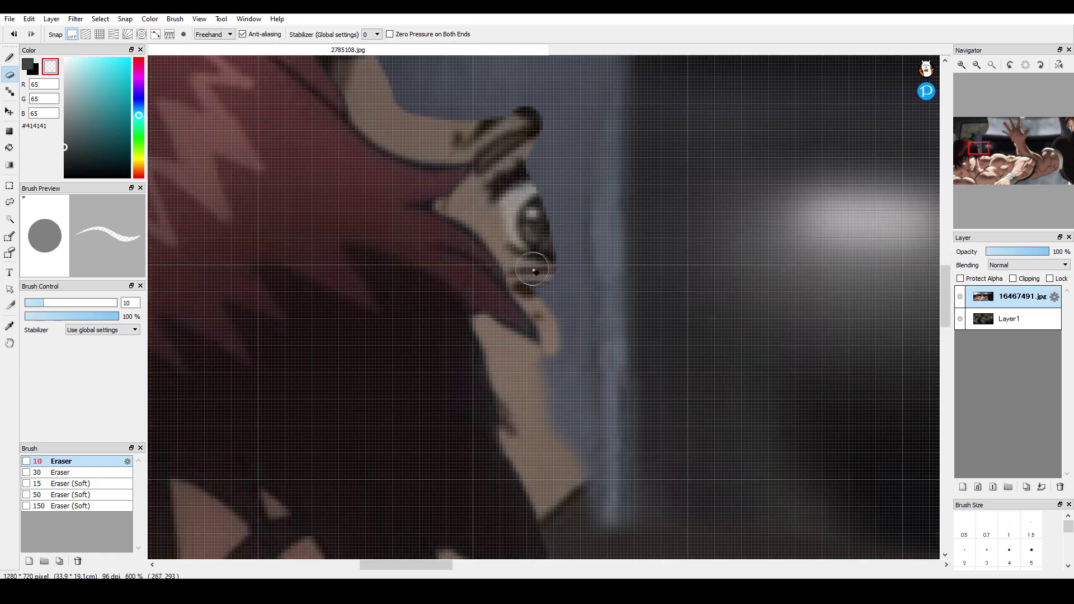
pyautogui.moveTo(545, 364); pyautogui.dragTo(607, 518)
pyautogui.scroll(-4, 560, 378)
pyautogui.scroll(4, 543, 398)
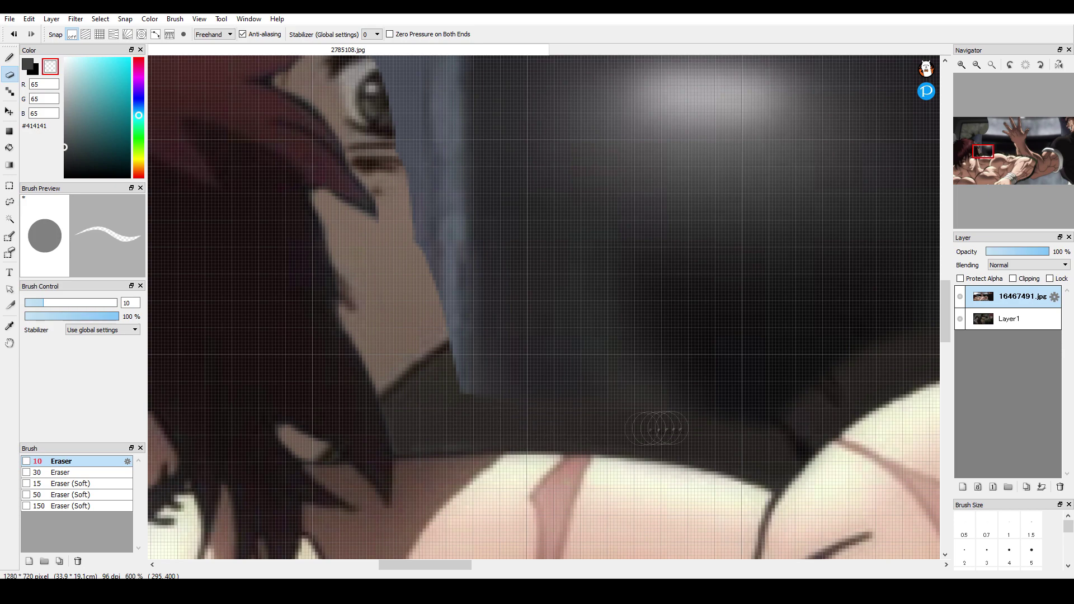
# Erase the dark strip just above the fighter's shoulder with the size 10 Eraser
pyautogui.moveTo(451, 404); pyautogui.dragTo(809, 392)
pyautogui.scroll(-4, 601, 367)
pyautogui.scroll(4, 805, 400)
pyautogui.scroll(-4, 539, 309)
# Enlarge the Eraser to 135 and clear the opponent's body to uncover the pink-haired man in the car
pyautogui.press(']')
pyautogui.press(']')
pyautogui.press(']')
pyautogui.press(']')
pyautogui.press(']')
pyautogui.press(']')
pyautogui.press(']')
pyautogui.press(']')
pyautogui.press(']')
pyautogui.press(']')
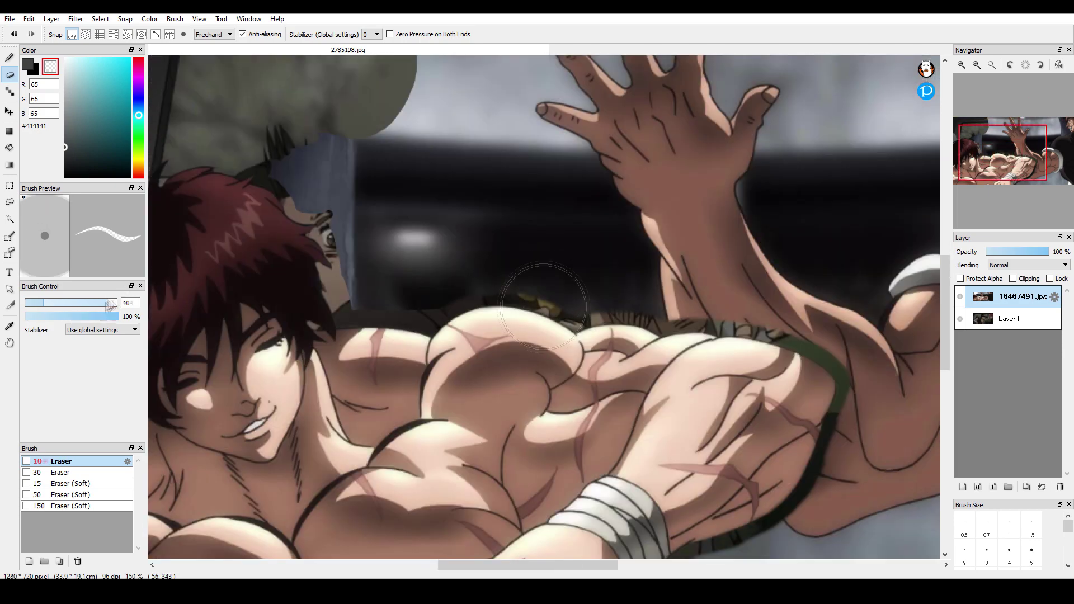
pyautogui.scroll(-5, 687, 351)
pyautogui.scroll(3, 755, 448)
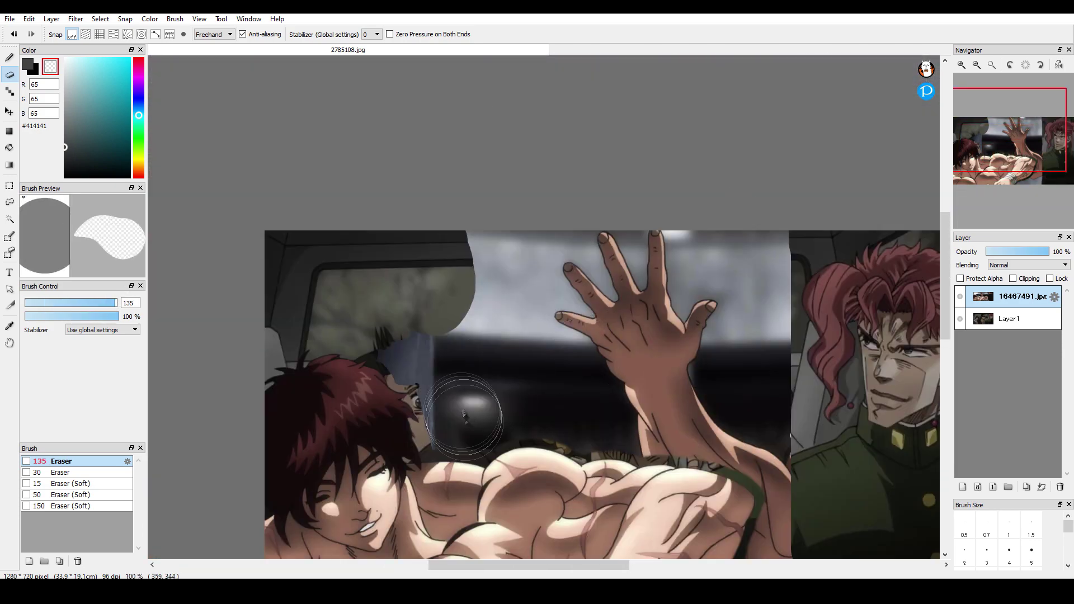
# Erase the column and dark background around the frightened passenger's face and hair
pyautogui.scroll(1, 419, 355)
pyautogui.moveTo(449, 363); pyautogui.dragTo(491, 359)
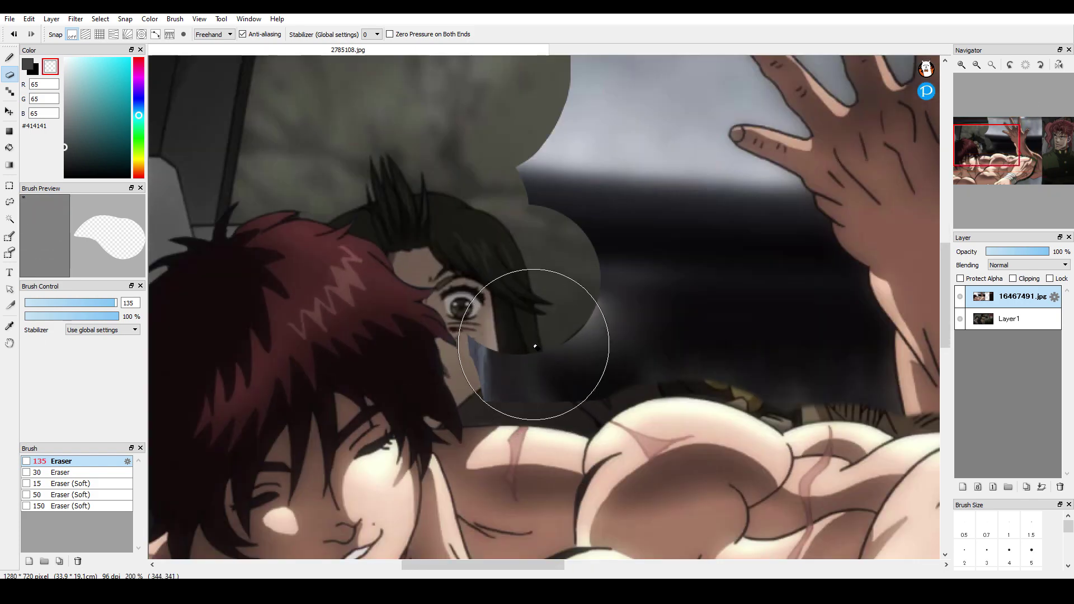
pyautogui.moveTo(535, 347); pyautogui.dragTo(580, 336)
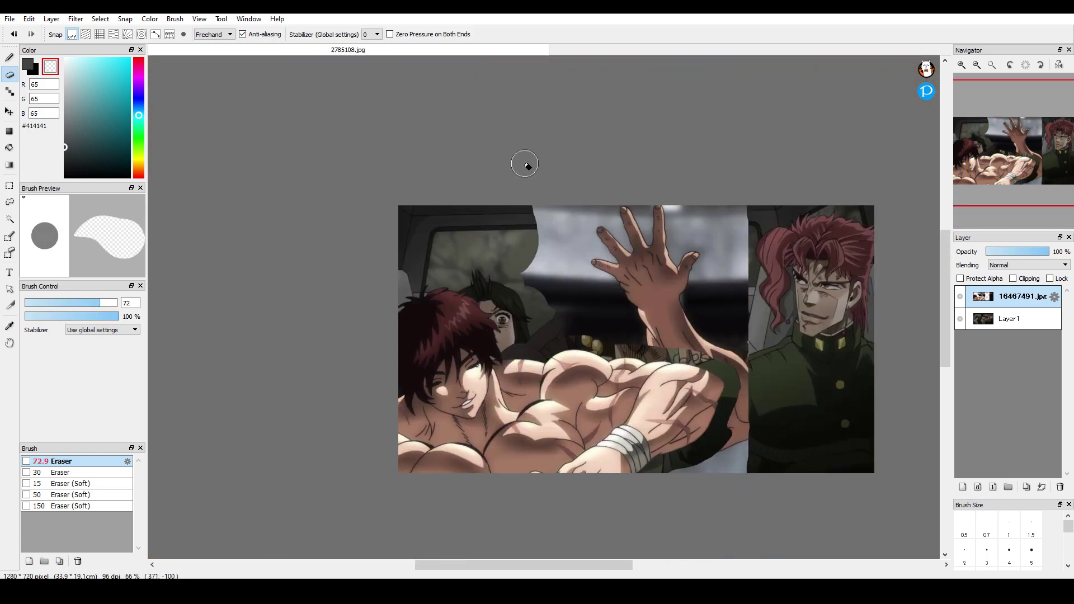
# Erase the opponent's raised arm and the surrounding background to uncover the man in the cap and his coat in the car
pyautogui.moveTo(528, 166); pyautogui.dragTo(568, 329)
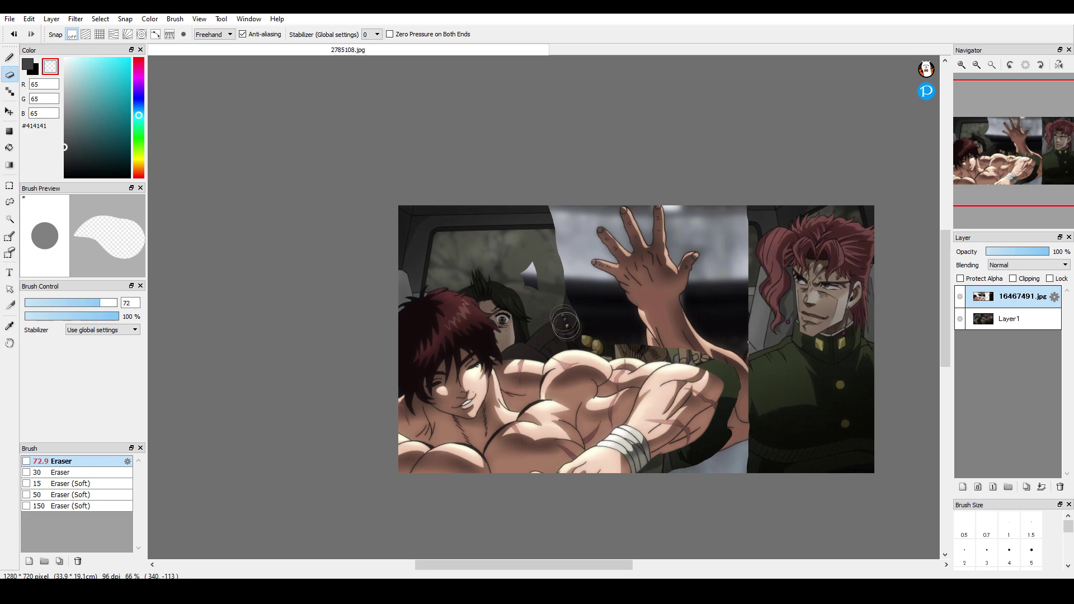
pyautogui.moveTo(728, 223); pyautogui.dragTo(551, 264)
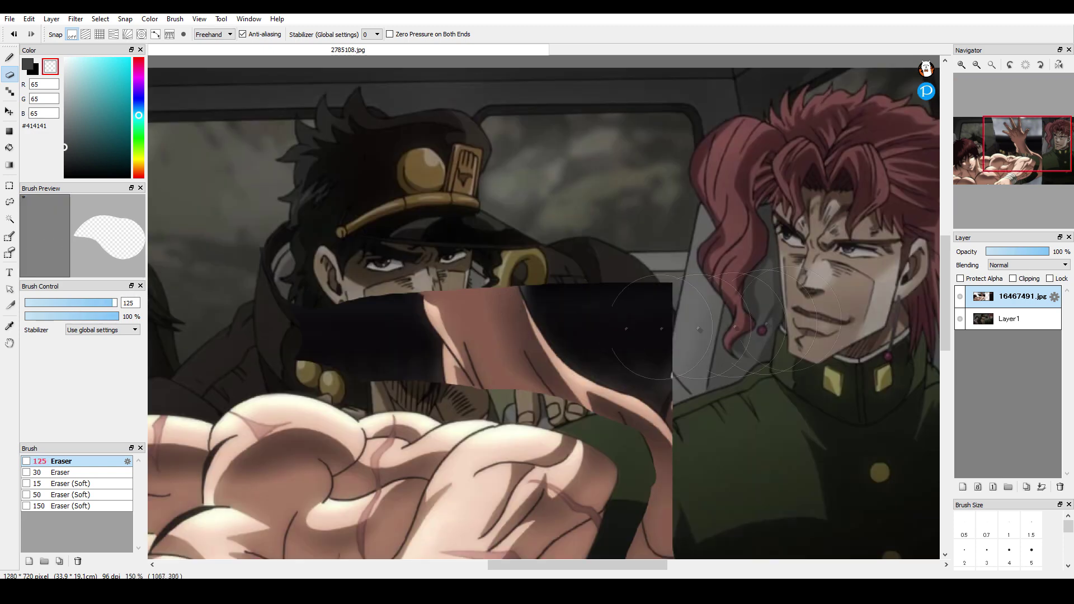
pyautogui.moveTo(291, 302)
pyautogui.mouseDown()
pyautogui.moveTo(331, 334)
pyautogui.moveTo(582, 370)
pyautogui.moveTo(425, 308)
pyautogui.mouseUp()
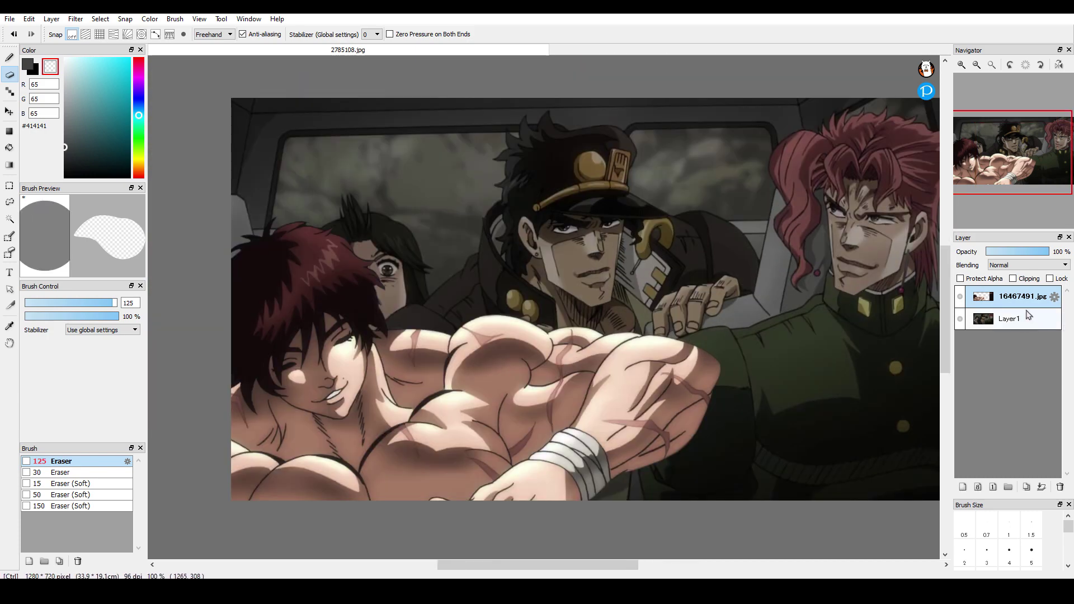
# Add a copy of the cut-out fighter as a layer with protected alpha and fill it with dark gray #4D4D4D using a rectangle
pyautogui.hotkey('ctrl', 'v')
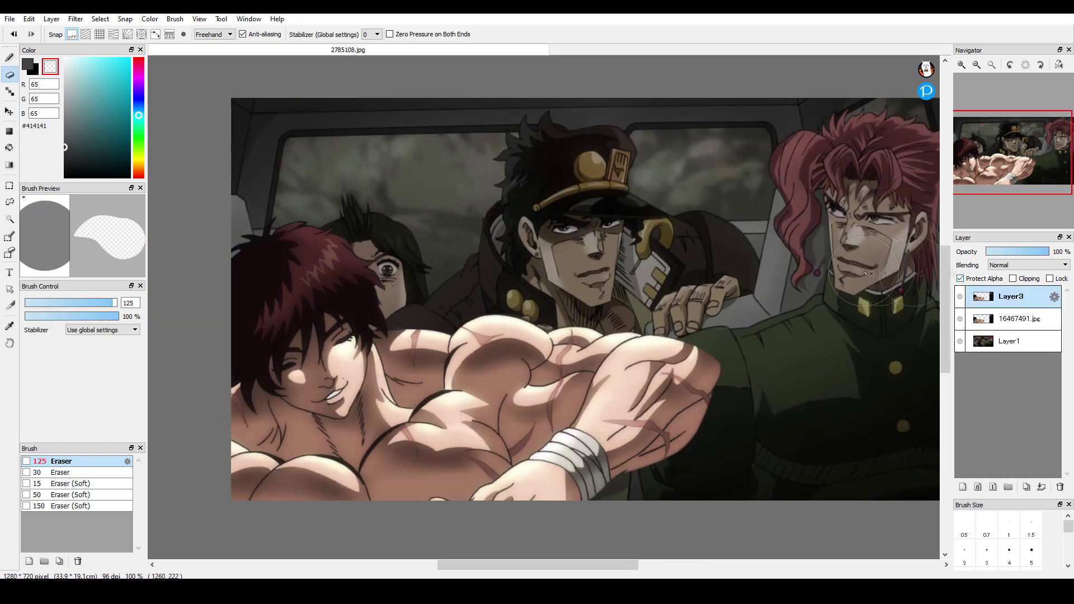
pyautogui.click(9, 131)
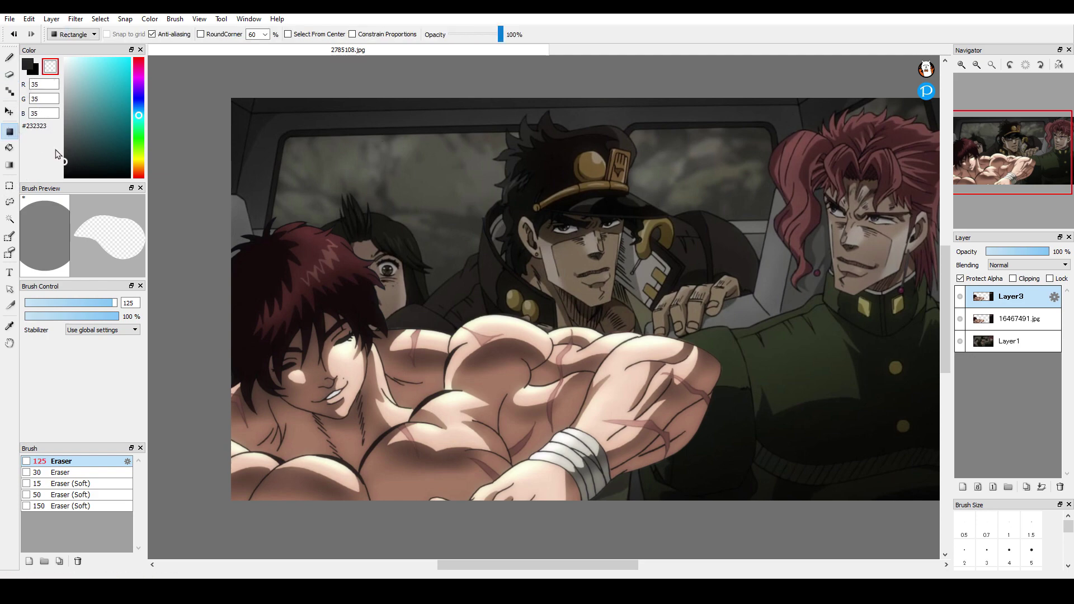
pyautogui.moveTo(55, 150); pyautogui.dragTo(55, 141)
pyautogui.scroll(-2, 383, 263)
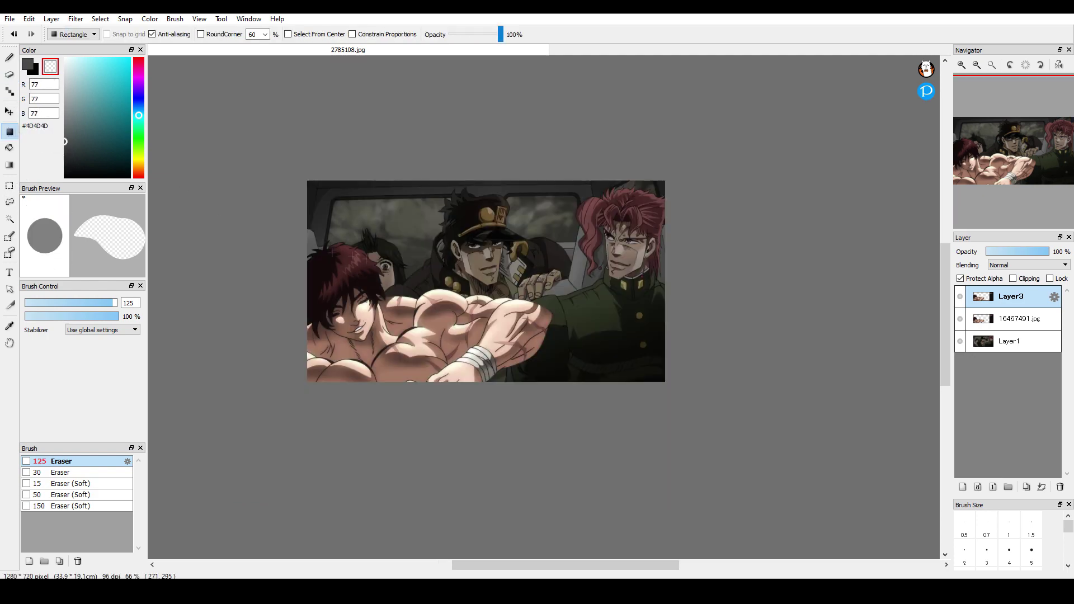
pyautogui.click(27, 66)
pyautogui.moveTo(295, 171); pyautogui.dragTo(677, 393)
# Change the blending mode of the gray fighter silhouette so it shades the figure below
pyautogui.scroll(2, 356, 271)
pyautogui.scroll(-2, 1035, 266)
pyautogui.scroll(1, 1034, 266)
pyautogui.click(1035, 266)
pyautogui.click(1007, 398)
# Fill a second fighter silhouette layer with #1A1A1A and set it to Hard Light blending at 33% opacity
pyautogui.moveTo(54, 169); pyautogui.dragTo(53, 166)
pyautogui.moveTo(211, 161); pyautogui.dragTo(820, 565)
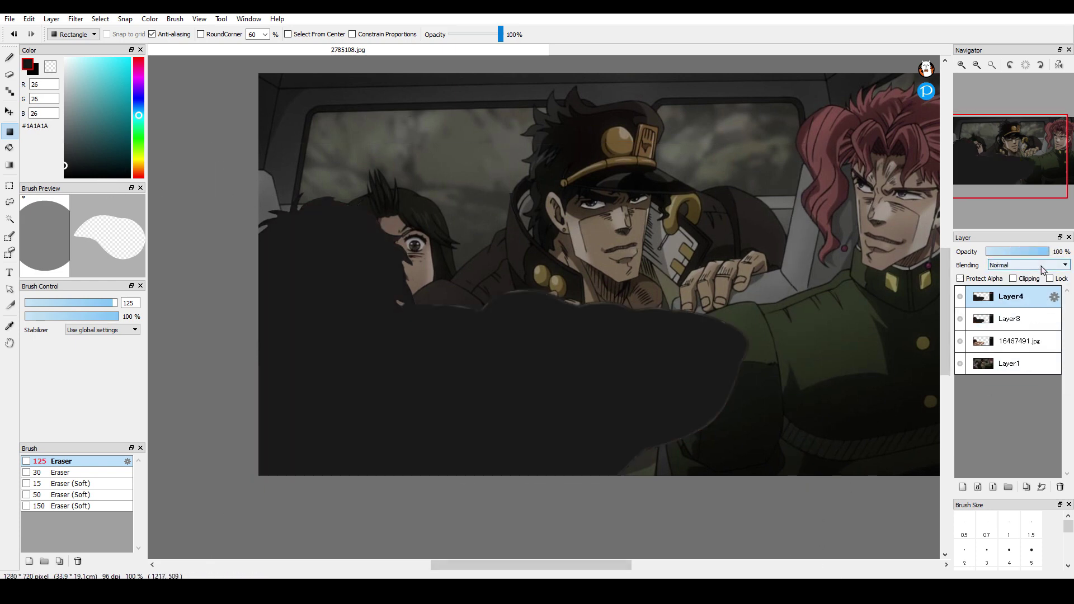
pyautogui.scroll(-6, 1043, 269)
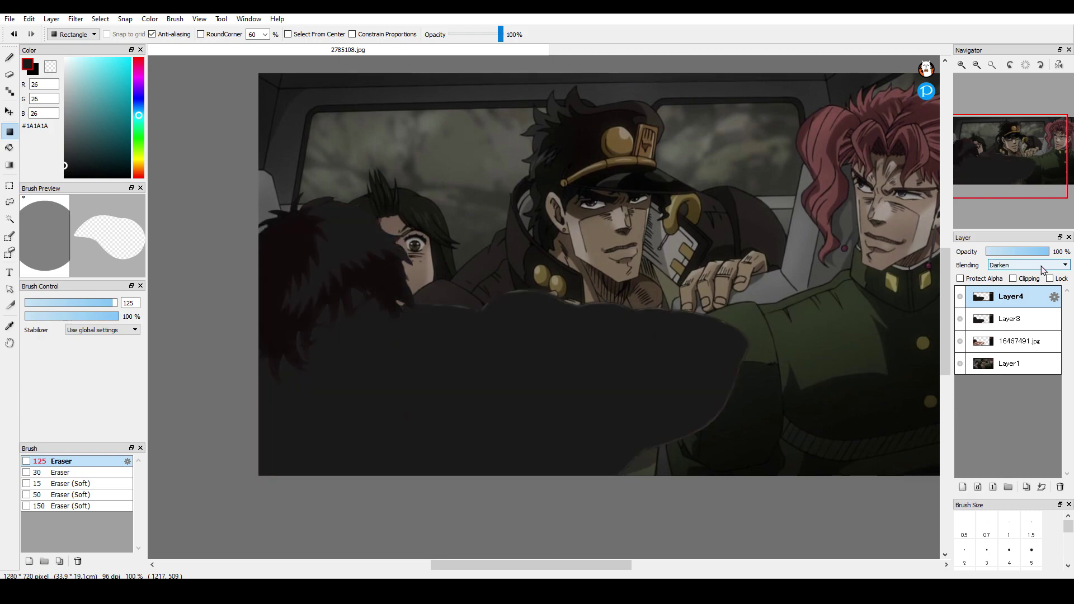
pyautogui.scroll(-4, 1044, 268)
pyautogui.scroll(-1, 1025, 265)
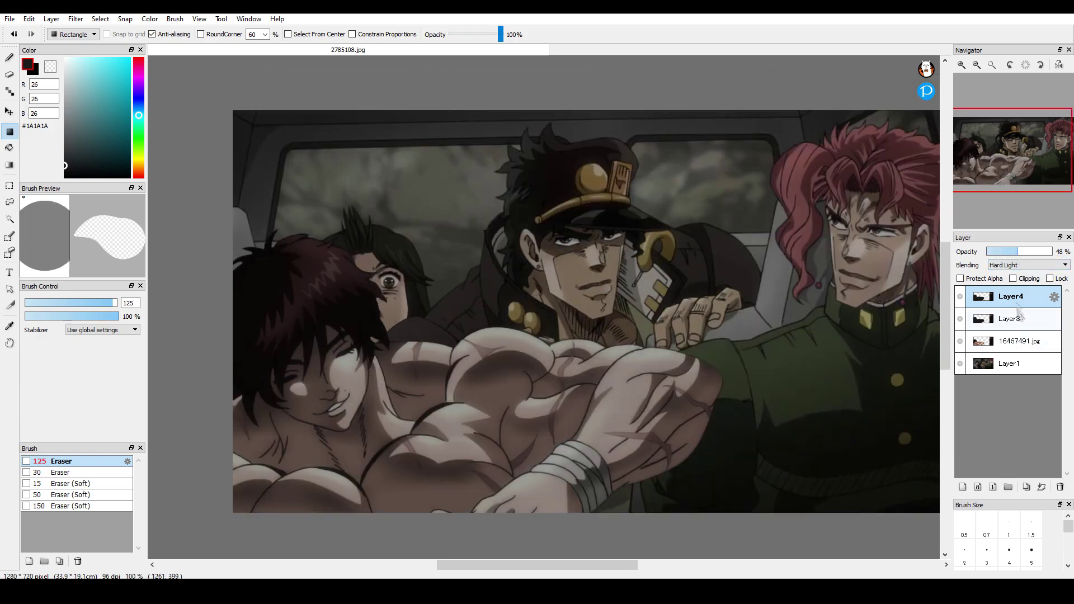
pyautogui.click(1008, 252)
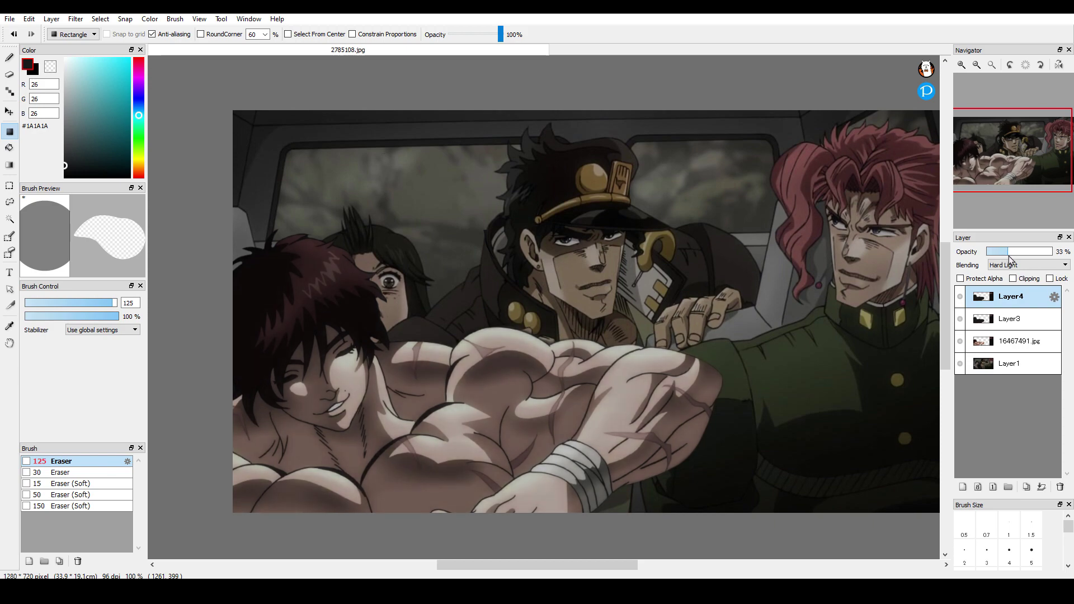
pyautogui.scroll(-3, 641, 334)
pyautogui.scroll(2, 640, 334)
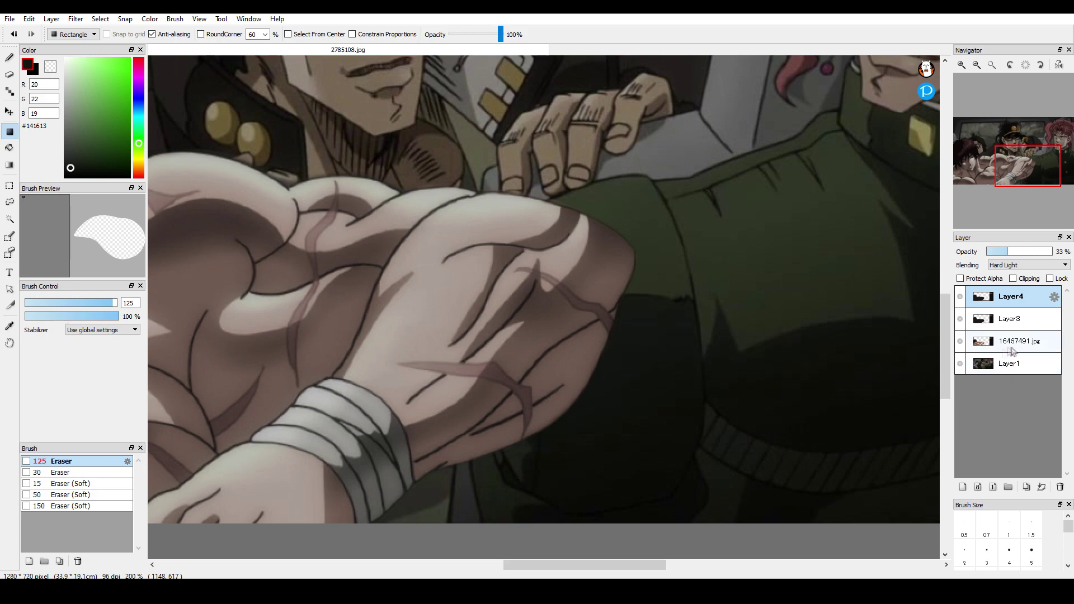
# Add a new layer between the car scene and the fighter and choose the AirBrush with the dark color #141613
pyautogui.click(995, 358)
pyautogui.click(963, 487)
pyautogui.click(9, 58)
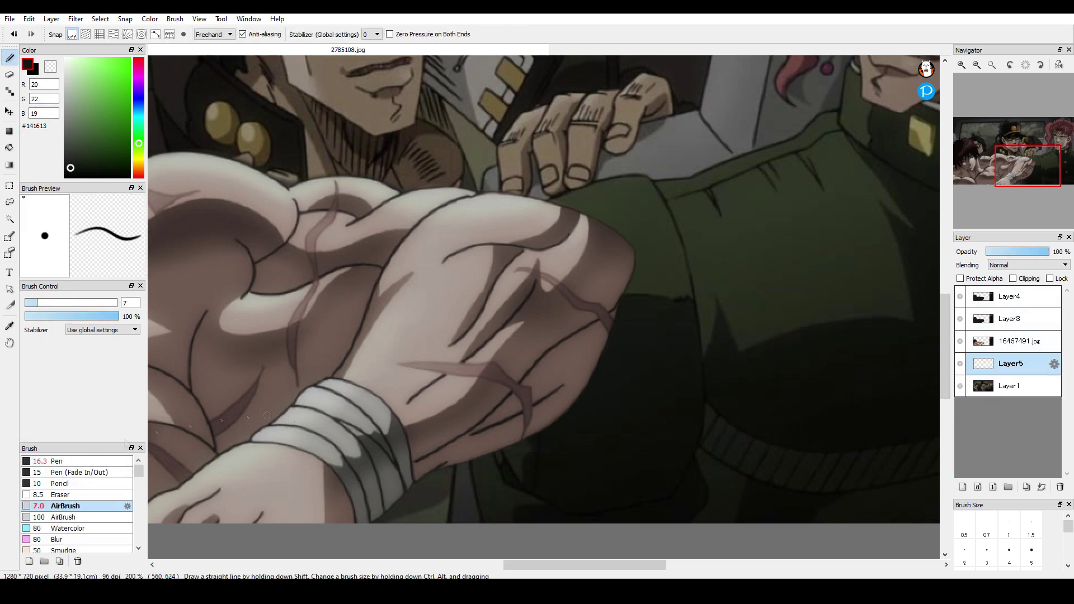
pyautogui.click(65, 462)
pyautogui.click(60, 303)
pyautogui.scroll(1, 597, 332)
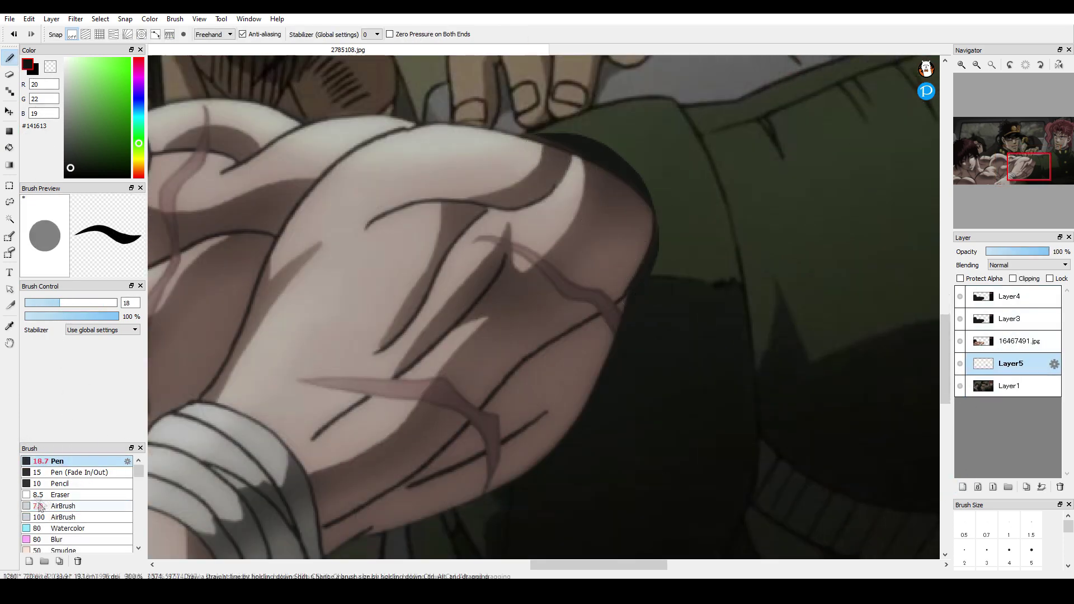
pyautogui.click(56, 505)
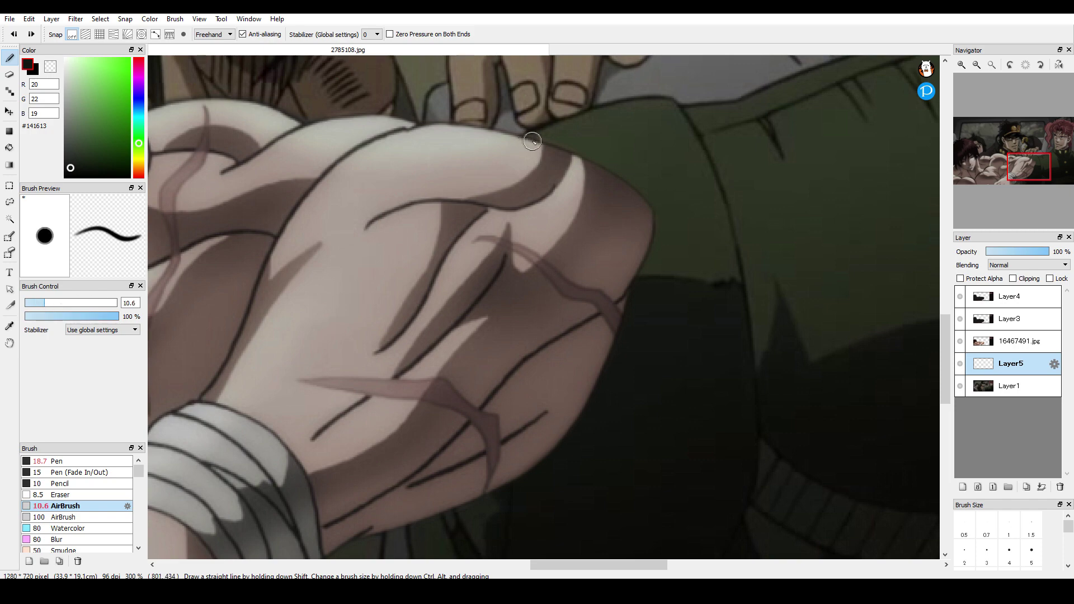
# Airbrush a dark contact shadow on the green sleeve around the fighter's elbow and along the underside of his forearm
pyautogui.moveTo(651, 276); pyautogui.dragTo(632, 305)
pyautogui.moveTo(543, 184); pyautogui.dragTo(526, 278)
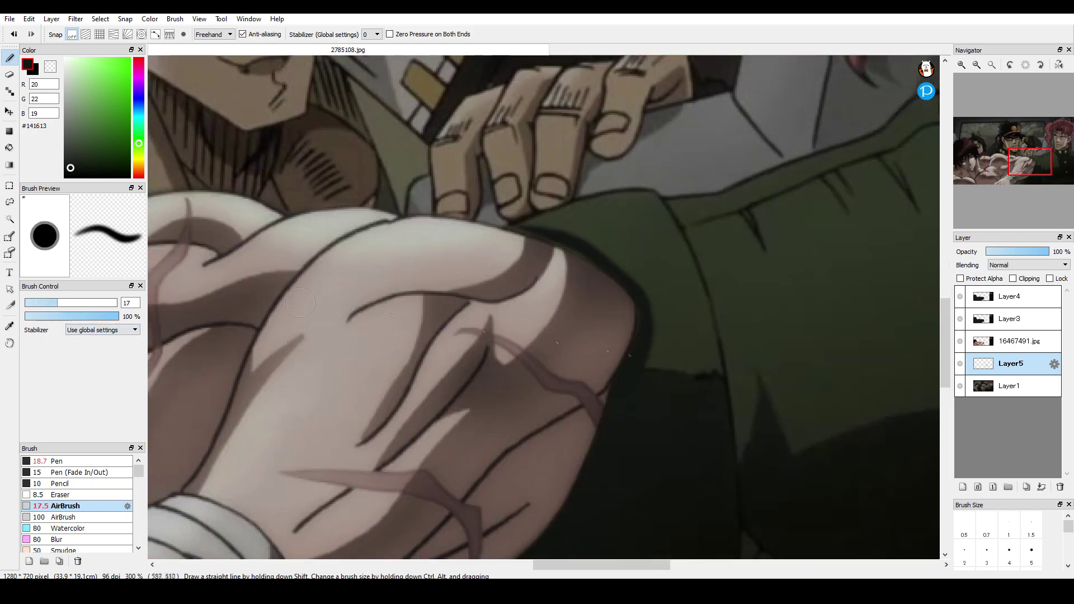
pyautogui.moveTo(642, 369); pyautogui.dragTo(769, 204)
pyautogui.scroll(1, 605, 500)
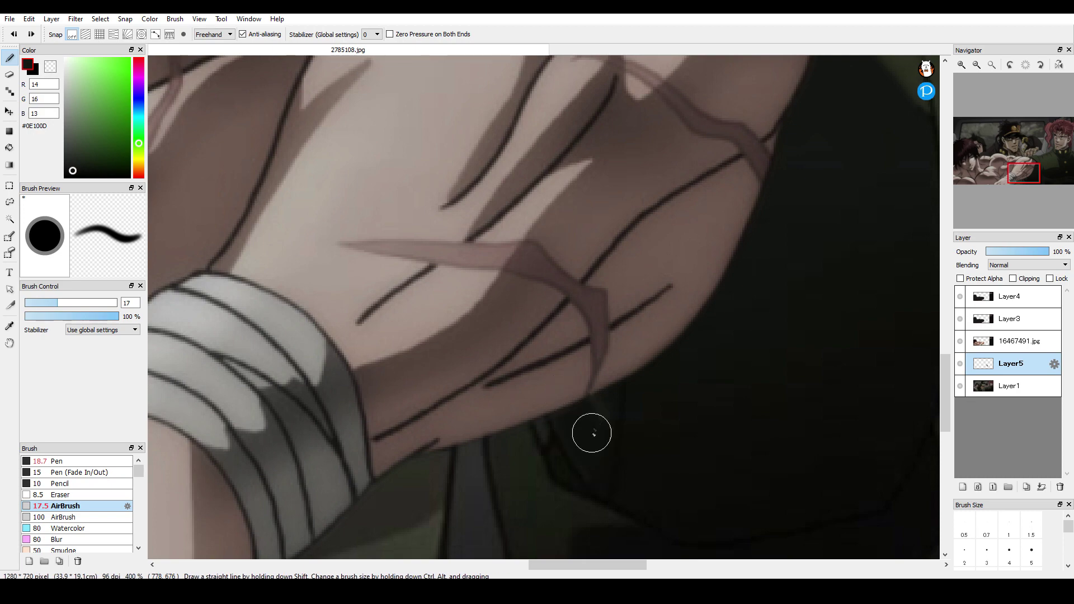
pyautogui.moveTo(592, 433); pyautogui.dragTo(585, 388)
pyautogui.scroll(-6, 584, 403)
pyautogui.scroll(2, 595, 459)
pyautogui.scroll(-1, 711, 417)
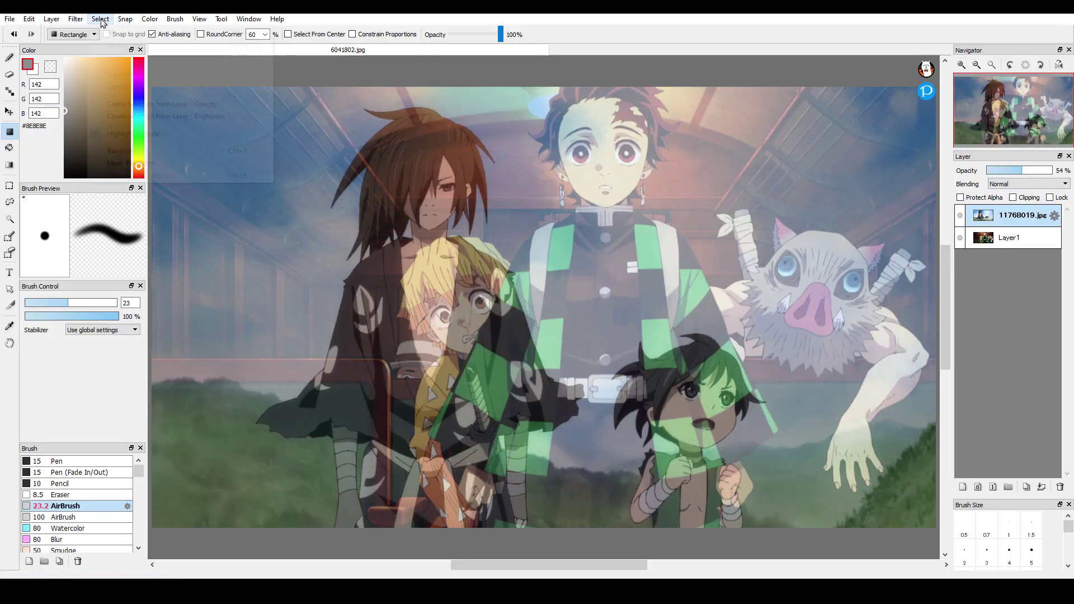
# In 6041802.jpg, enlarge the 11768019.jpg layer and move it so the long-haired swordsman stands beside the blond boy
pyautogui.hotkey('ctrl', 't')
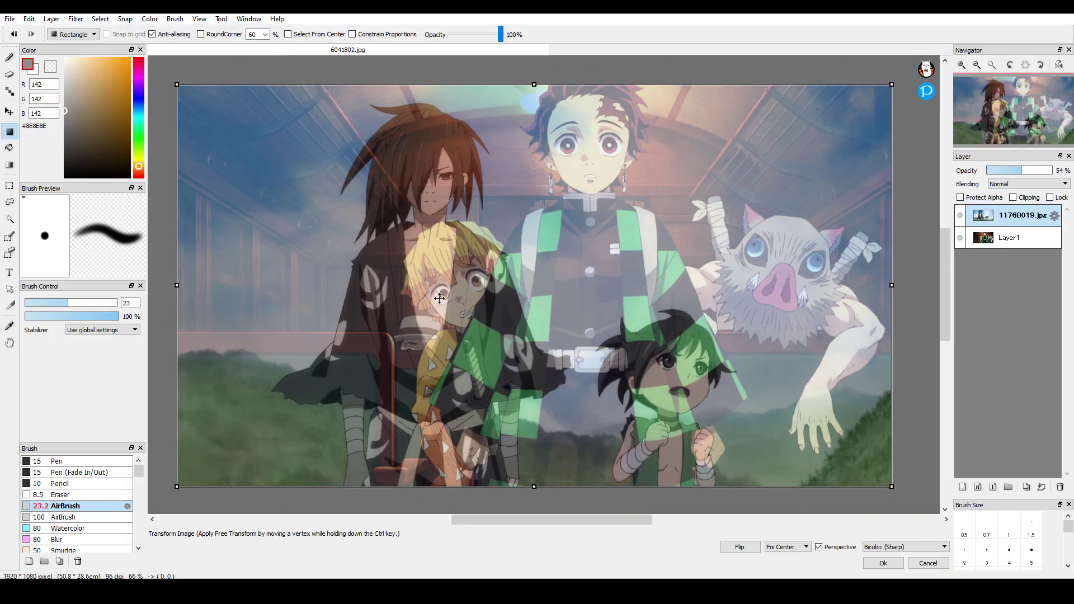
pyautogui.moveTo(292, 260); pyautogui.dragTo(309, 233)
pyautogui.moveTo(751, 143); pyautogui.dragTo(835, 146)
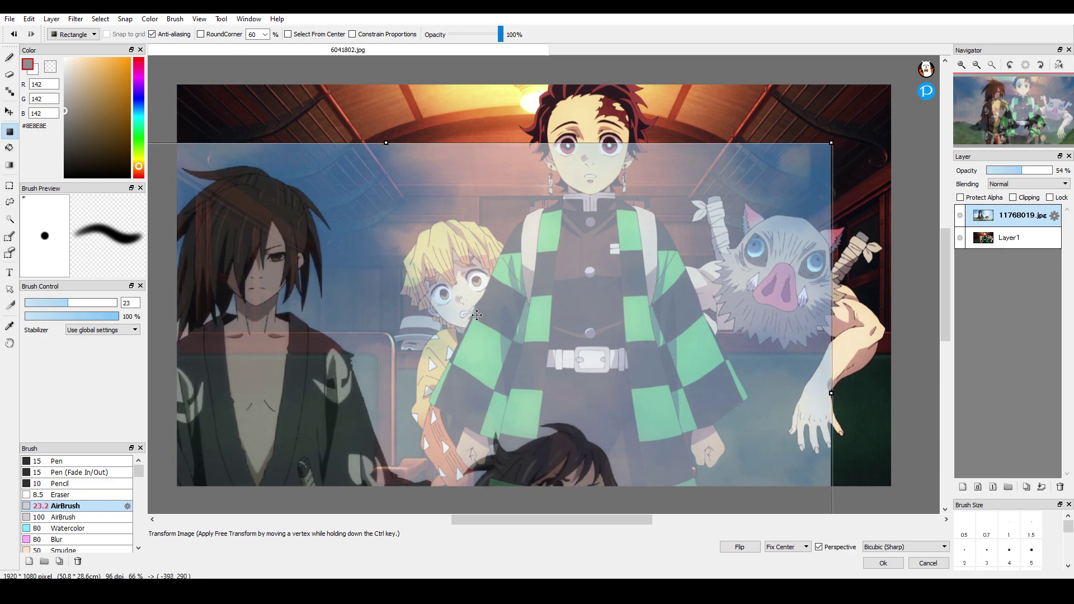
pyautogui.press('Return')
# Remove the sky along the outer edge of the swordsman's long hair using the AirBrush at size 7.9 with transparent color
pyautogui.scroll(4, 317, 317)
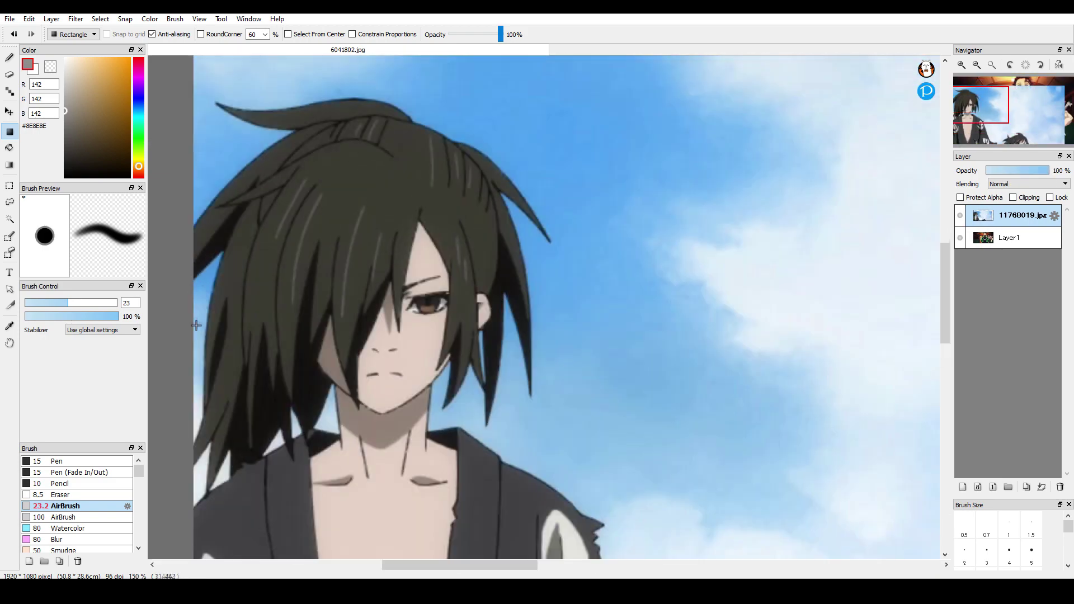
pyautogui.click(9, 58)
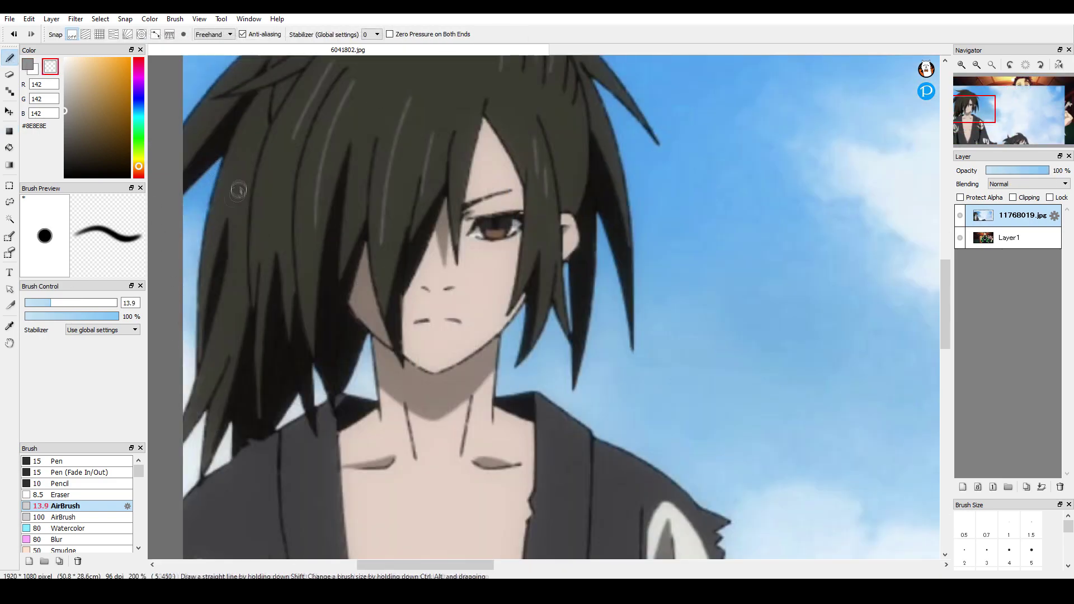
pyautogui.scroll(3, 264, 221)
pyautogui.moveTo(364, 175)
pyautogui.mouseDown()
pyautogui.moveTo(321, 306)
pyautogui.moveTo(313, 410)
pyautogui.mouseUp()
pyautogui.moveTo(318, 370); pyautogui.dragTo(366, 94)
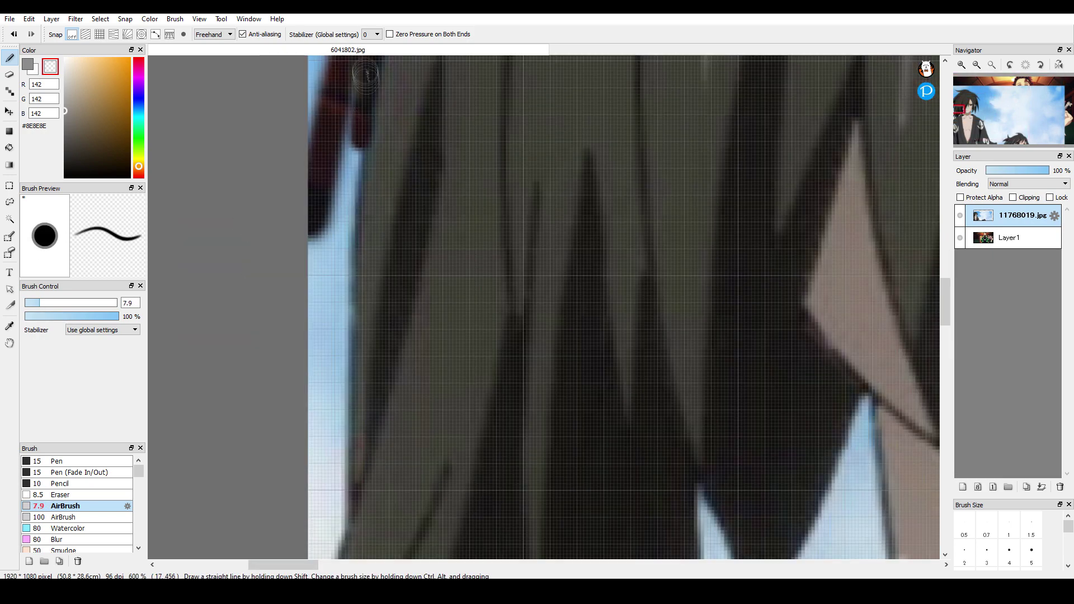
pyautogui.moveTo(345, 248); pyautogui.dragTo(331, 470)
pyautogui.scroll(1, 332, 471)
pyautogui.moveTo(332, 471)
pyautogui.mouseDown()
pyautogui.moveTo(330, 348)
pyautogui.moveTo(305, 233)
pyautogui.mouseUp()
pyautogui.moveTo(314, 297); pyautogui.dragTo(252, 463)
pyautogui.scroll(-2, 274, 461)
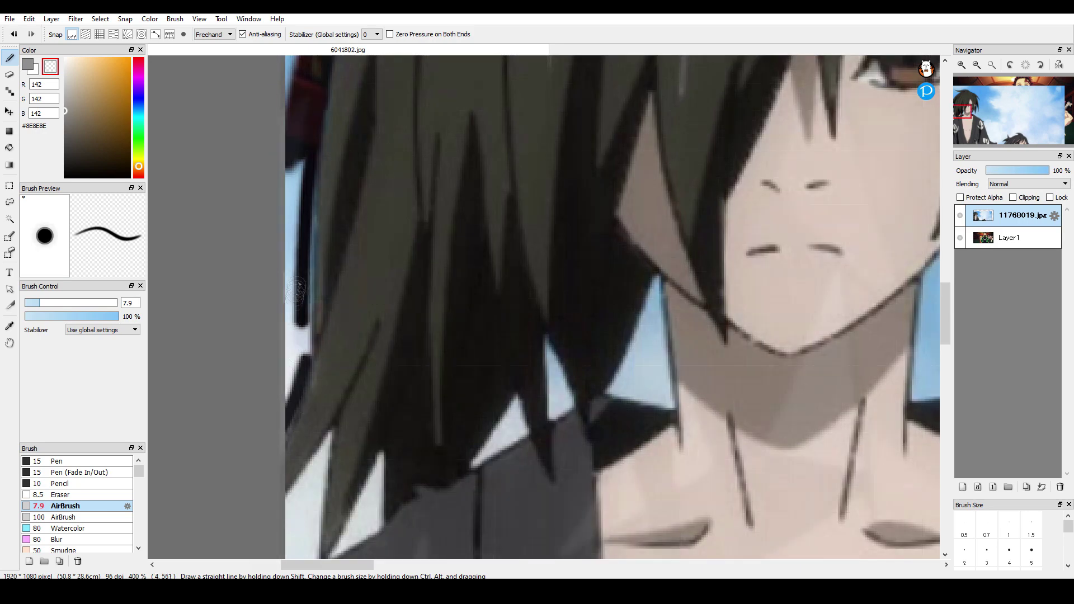
pyautogui.scroll(1, 290, 325)
pyautogui.moveTo(324, 90); pyautogui.dragTo(318, 159)
# Clear the remaining sky strip between the swordsman's hair and the image border with the Eraser at size 26
pyautogui.press('e')
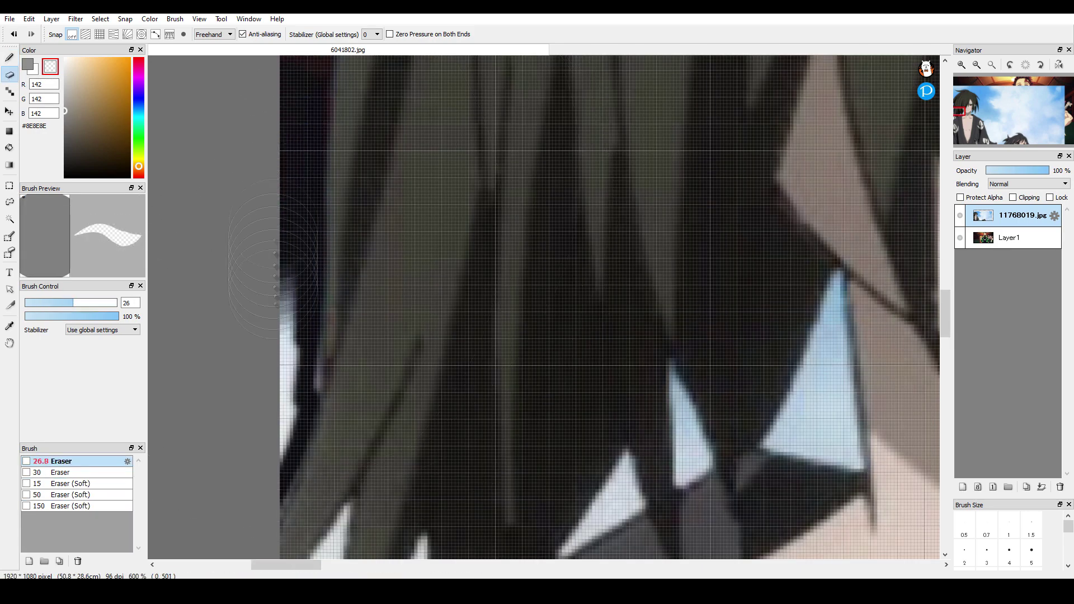
pyautogui.scroll(-2, 267, 314)
pyautogui.scroll(1, 267, 313)
pyautogui.scroll(-3, 231, 290)
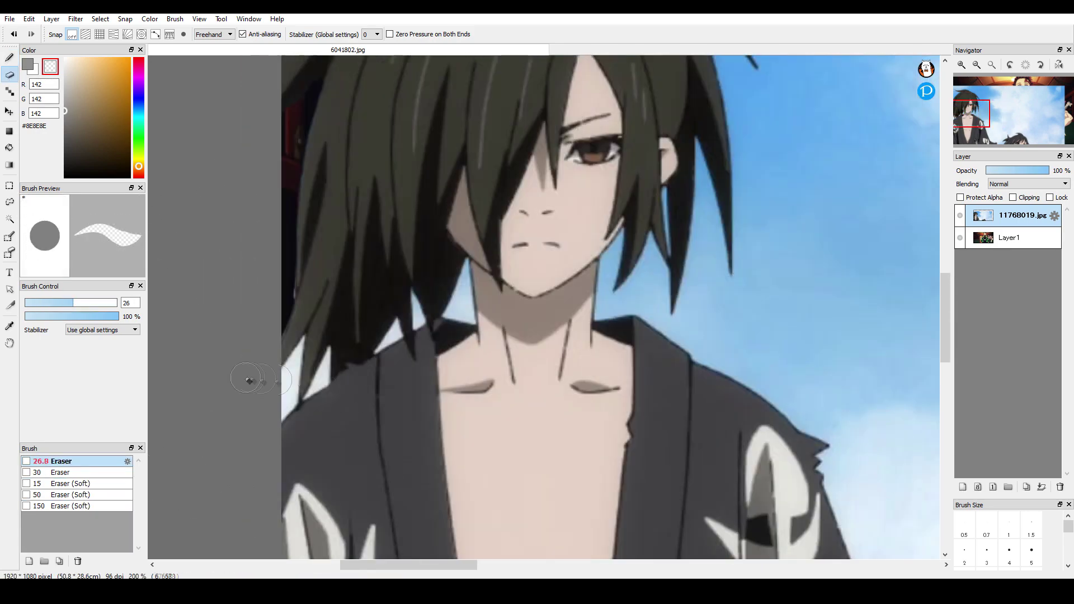
# Trace away the edges of the sky gaps between the lowest hair tips and shoulder with the transparent AirBrush, undoing stray strokes
pyautogui.scroll(3, 459, 285)
pyautogui.click(11, 57)
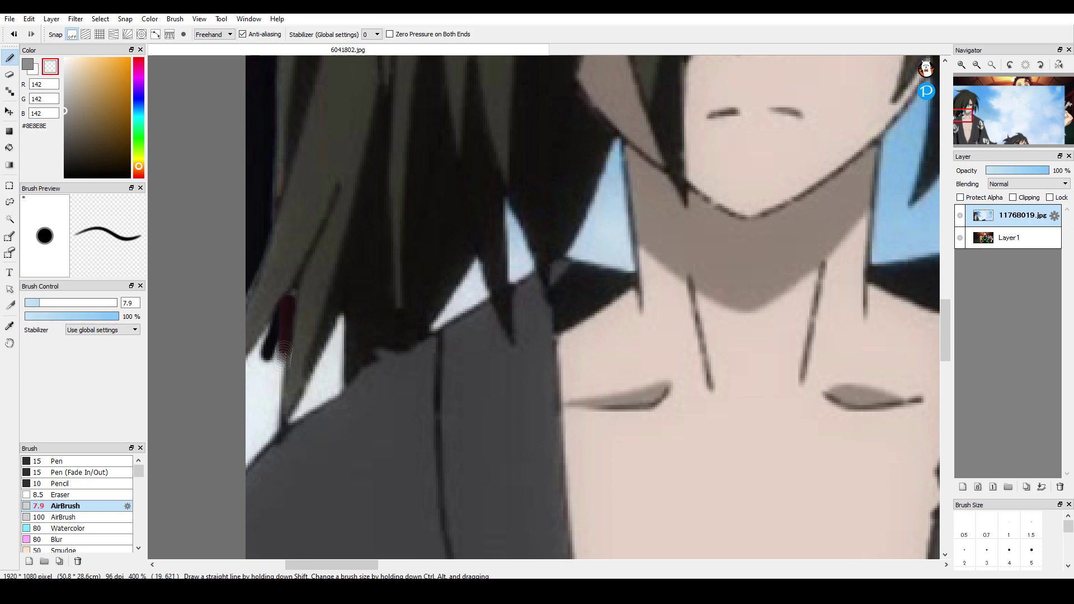
pyautogui.moveTo(285, 340); pyautogui.dragTo(272, 437)
pyautogui.scroll(2, 328, 392)
pyautogui.moveTo(242, 391); pyautogui.dragTo(393, 398)
pyautogui.hotkey('ctrl', 'z')
pyautogui.hotkey('ctrl', 'z')
pyautogui.moveTo(446, 234)
pyautogui.mouseDown()
pyautogui.moveTo(395, 236)
pyautogui.moveTo(402, 216)
pyautogui.moveTo(322, 347)
pyautogui.mouseUp()
pyautogui.moveTo(398, 212); pyautogui.dragTo(370, 431)
pyautogui.hotkey('ctrl', 'z')
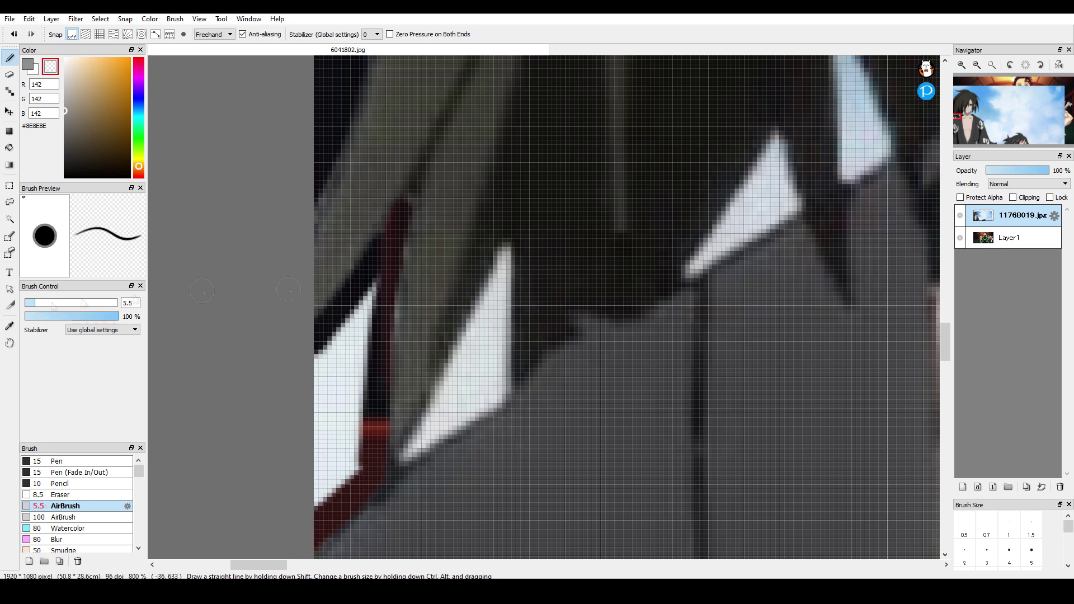
pyautogui.moveTo(406, 457)
pyautogui.mouseDown()
pyautogui.moveTo(502, 261)
pyautogui.moveTo(498, 402)
pyautogui.mouseUp()
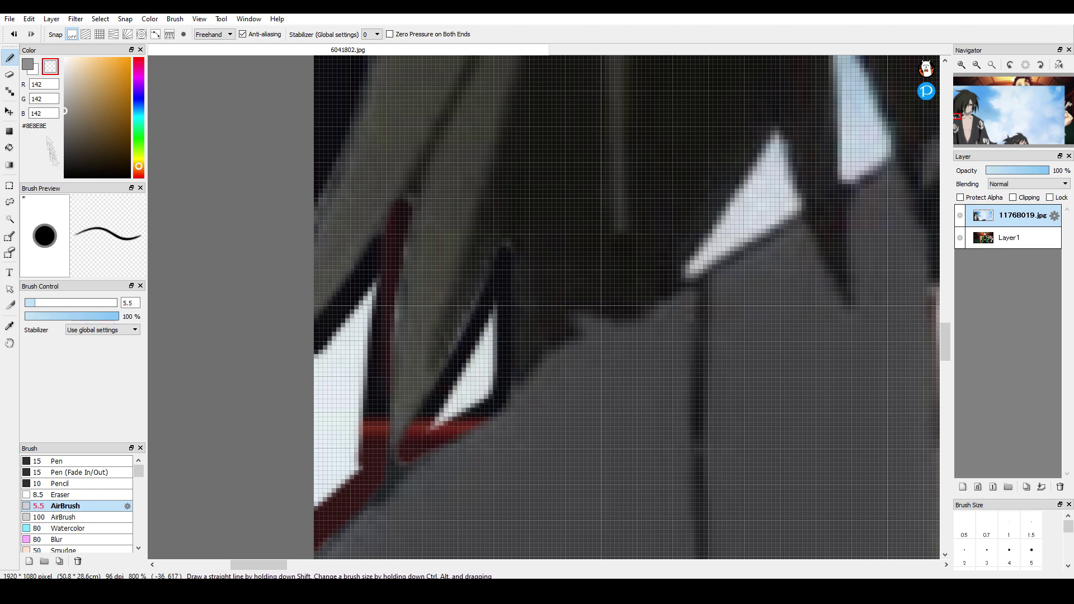
# Reduce the Eraser size and clear the sky left inside the outlined gaps between the hair tips and shoulder
pyautogui.press('e')
pyautogui.moveTo(91, 301); pyautogui.dragTo(42, 303)
pyautogui.moveTo(351, 264); pyautogui.dragTo(336, 503)
pyautogui.moveTo(463, 284); pyautogui.dragTo(442, 425)
# Remove the sky from the two small gaps between the inner hair strands and collar with the transparent AirBrush at size 5.5
pyautogui.press('b')
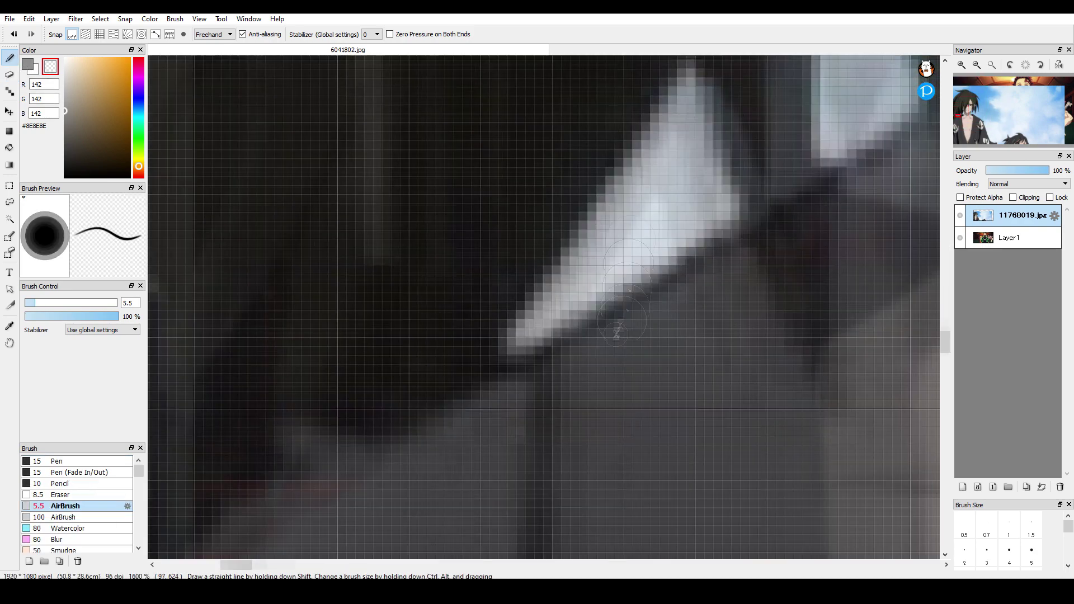
pyautogui.moveTo(602, 193)
pyautogui.mouseDown()
pyautogui.moveTo(490, 412)
pyautogui.moveTo(433, 475)
pyautogui.moveTo(615, 372)
pyautogui.moveTo(632, 313)
pyautogui.moveTo(524, 412)
pyautogui.moveTo(616, 256)
pyautogui.moveTo(573, 283)
pyautogui.moveTo(445, 445)
pyautogui.mouseUp()
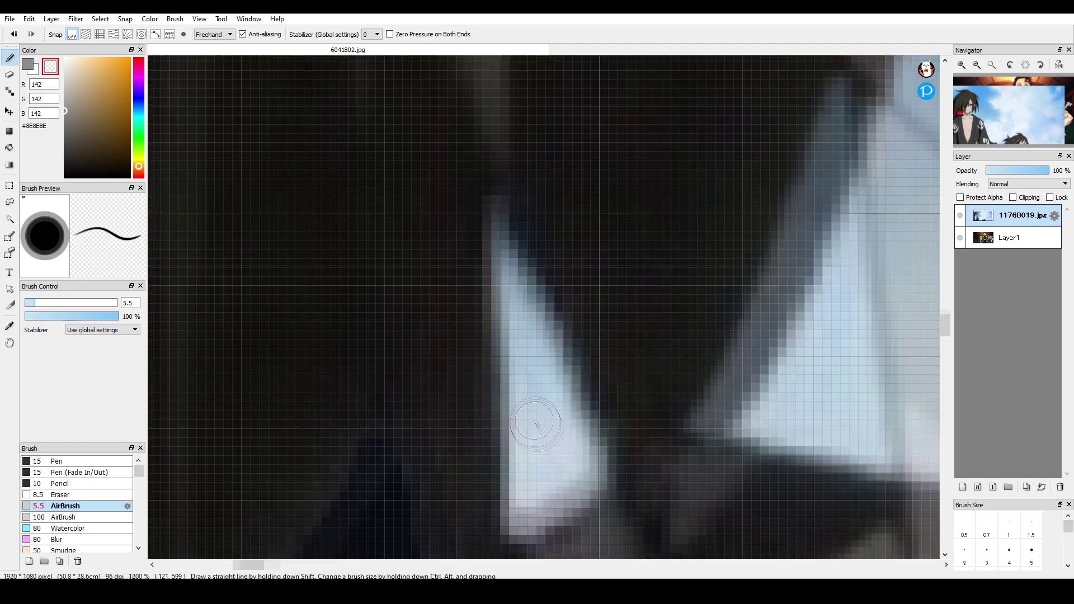
pyautogui.moveTo(559, 487)
pyautogui.mouseDown()
pyautogui.moveTo(576, 360)
pyautogui.moveTo(511, 391)
pyautogui.moveTo(582, 492)
pyautogui.mouseUp()
pyautogui.moveTo(582, 493); pyautogui.dragTo(559, 347)
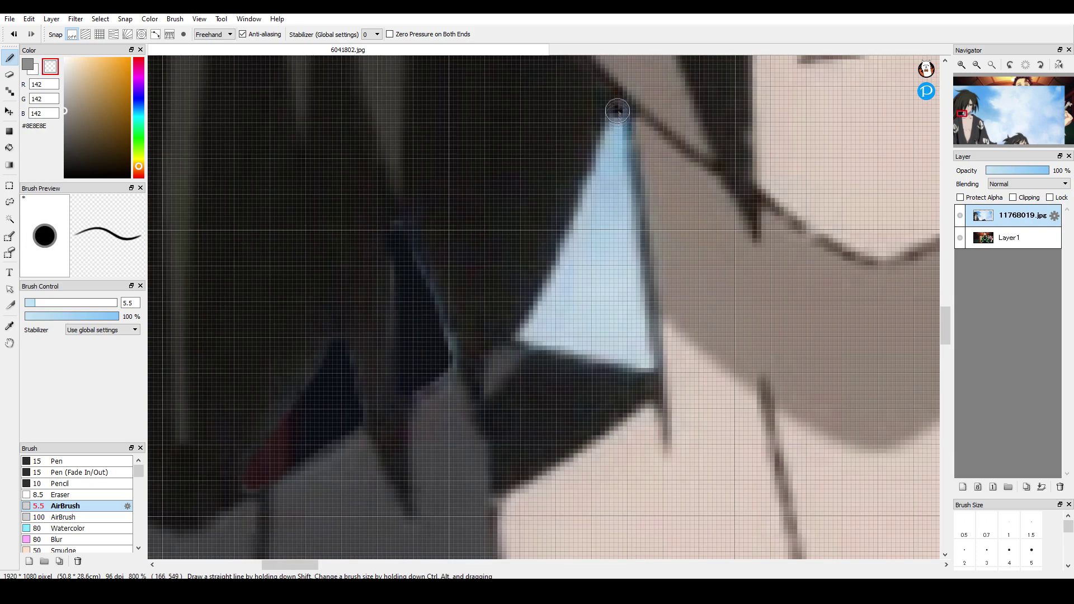
# Outline the triangular sky gap between the hair and neck with the transparent AirBrush and clear its center with the Eraser at 9.4
pyautogui.moveTo(619, 108)
pyautogui.mouseDown()
pyautogui.moveTo(547, 310)
pyautogui.moveTo(528, 323)
pyautogui.moveTo(647, 361)
pyautogui.mouseUp()
pyautogui.press('e')
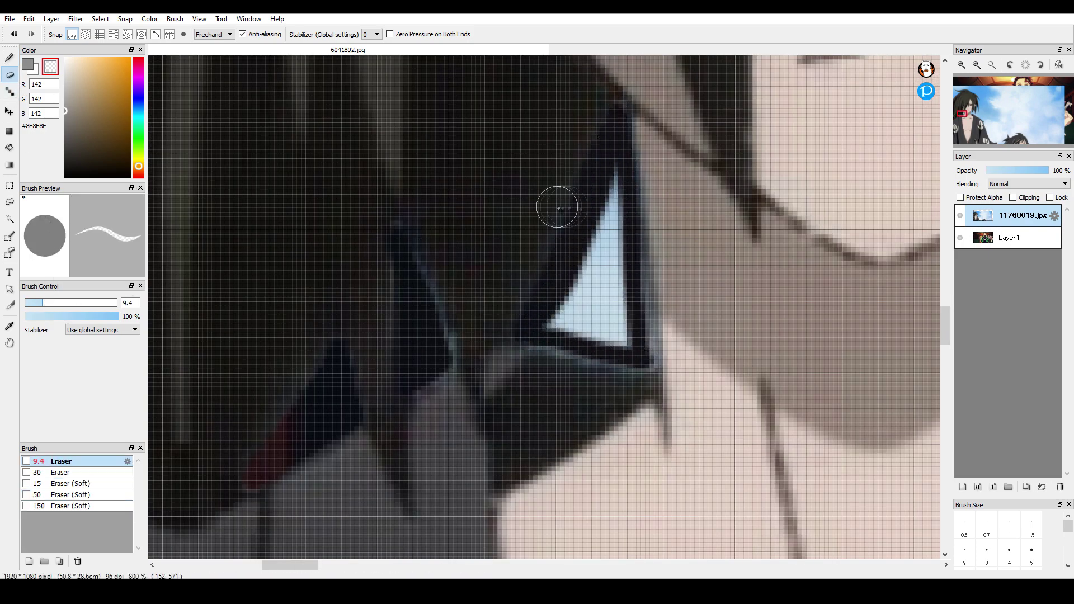
pyautogui.moveTo(615, 168); pyautogui.dragTo(610, 280)
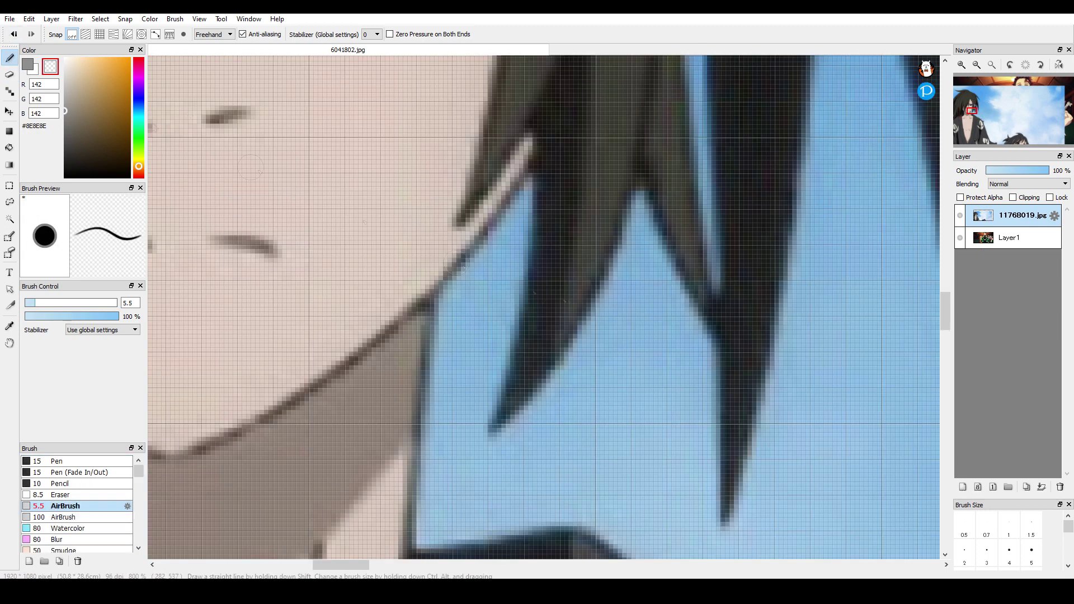
# Outline the sky gap between jaw, hair tips and collar with the transparent AirBrush and clear its interior with the Eraser
pyautogui.moveTo(528, 180)
pyautogui.mouseDown()
pyautogui.moveTo(498, 291)
pyautogui.moveTo(503, 330)
pyautogui.mouseUp()
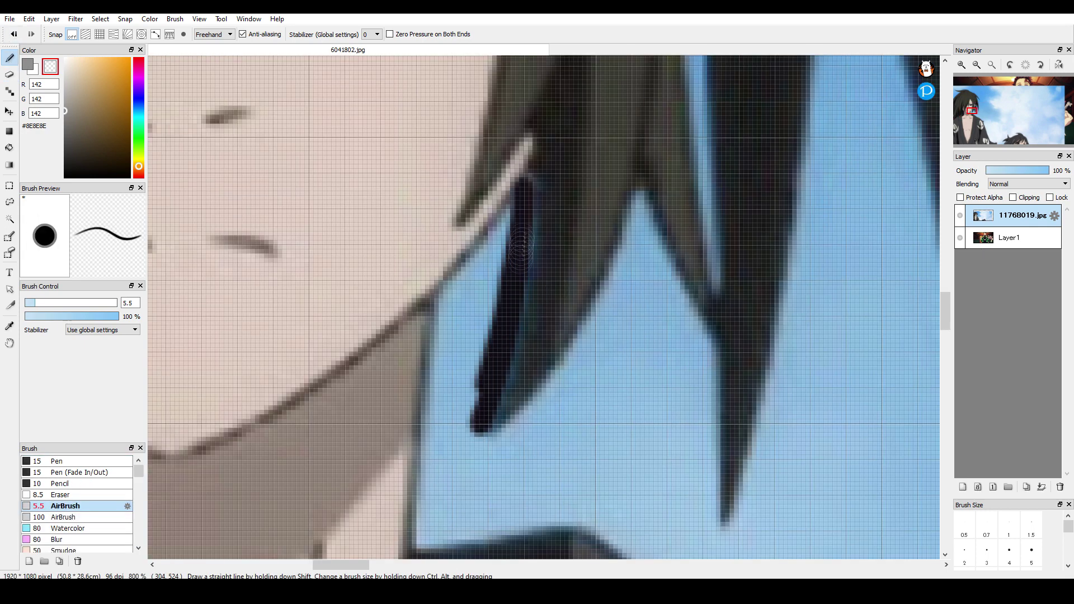
pyautogui.moveTo(505, 229)
pyautogui.mouseDown()
pyautogui.moveTo(485, 335)
pyautogui.moveTo(500, 239)
pyautogui.moveTo(452, 313)
pyautogui.moveTo(488, 305)
pyautogui.moveTo(452, 304)
pyautogui.moveTo(431, 536)
pyautogui.moveTo(449, 350)
pyautogui.moveTo(459, 434)
pyautogui.moveTo(625, 264)
pyautogui.moveTo(641, 199)
pyautogui.moveTo(582, 344)
pyautogui.moveTo(466, 451)
pyautogui.moveTo(634, 284)
pyautogui.moveTo(676, 308)
pyautogui.moveTo(719, 367)
pyautogui.moveTo(646, 221)
pyautogui.moveTo(597, 358)
pyautogui.mouseUp()
pyautogui.moveTo(527, 268); pyautogui.dragTo(507, 406)
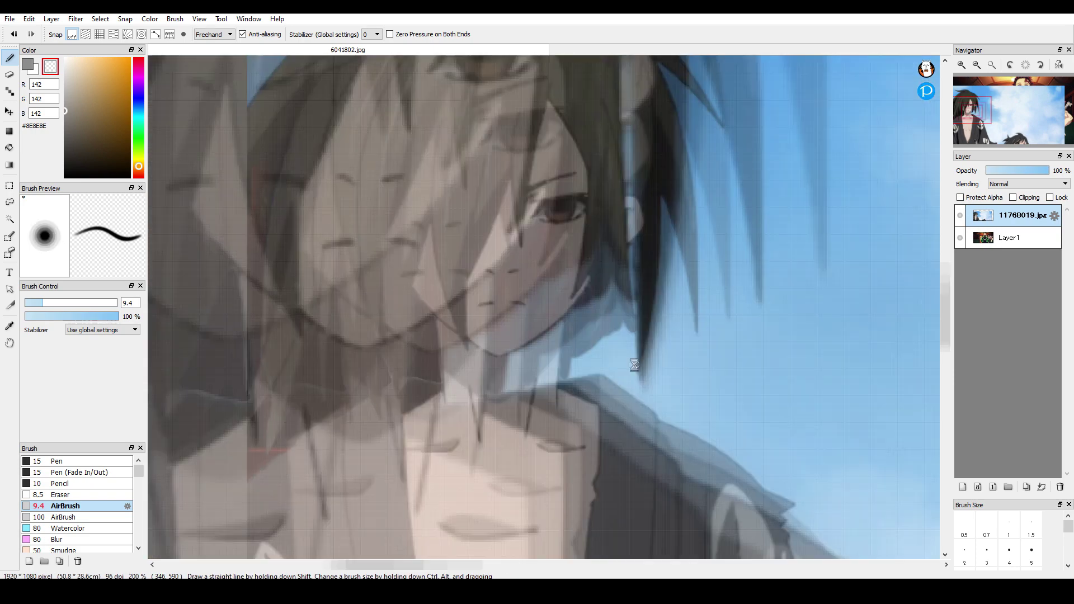
pyautogui.moveTo(473, 328)
pyautogui.mouseDown()
pyautogui.moveTo(397, 425)
pyautogui.moveTo(671, 476)
pyautogui.moveTo(536, 398)
pyautogui.moveTo(475, 336)
pyautogui.mouseUp()
pyautogui.press('e')
pyautogui.moveTo(600, 311)
pyautogui.mouseDown()
pyautogui.moveTo(527, 360)
pyautogui.moveTo(537, 299)
pyautogui.mouseUp()
pyautogui.press('b')
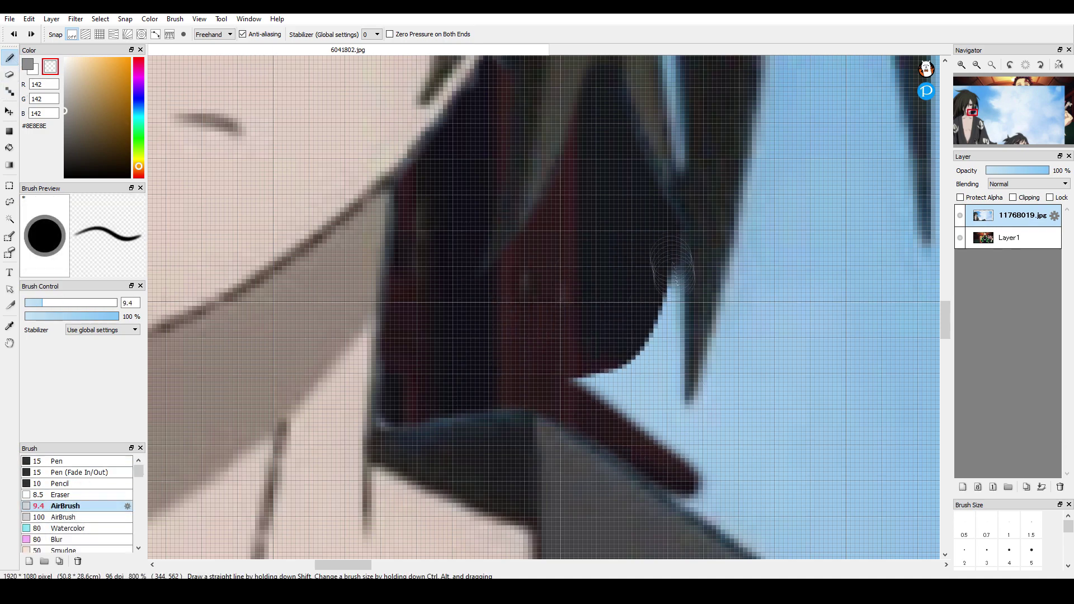
# Remove the sky beside the long lower hair tip and in the thin sliver below the ear, using the AirBrush at 4.9 for the sliver
pyautogui.moveTo(666, 252); pyautogui.dragTo(705, 436)
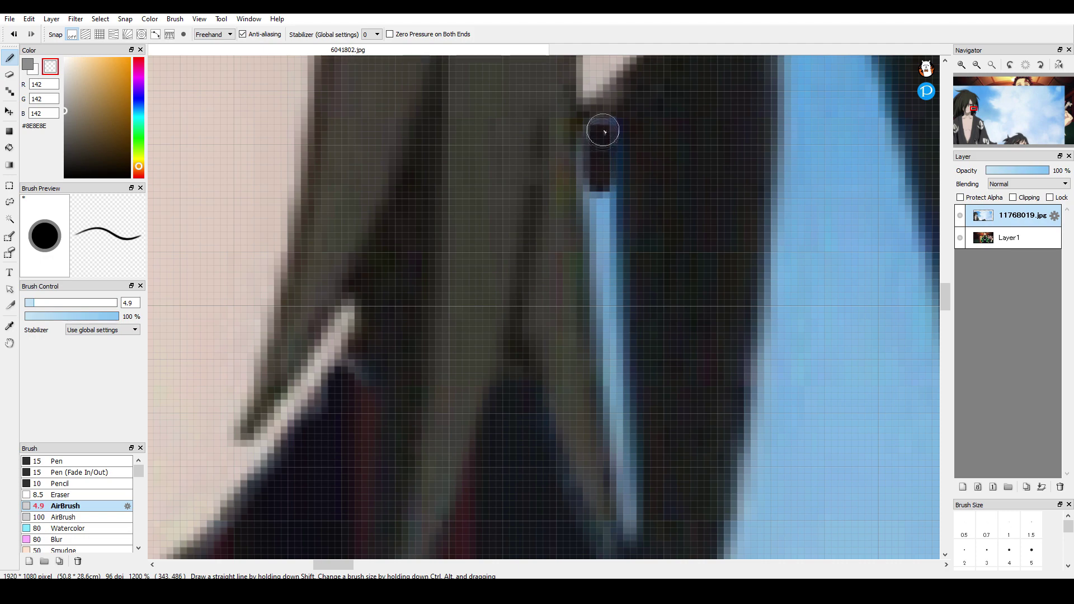
pyautogui.moveTo(596, 126)
pyautogui.mouseDown()
pyautogui.moveTo(621, 451)
pyautogui.moveTo(592, 243)
pyautogui.mouseUp()
pyautogui.moveTo(592, 244); pyautogui.dragTo(593, 389)
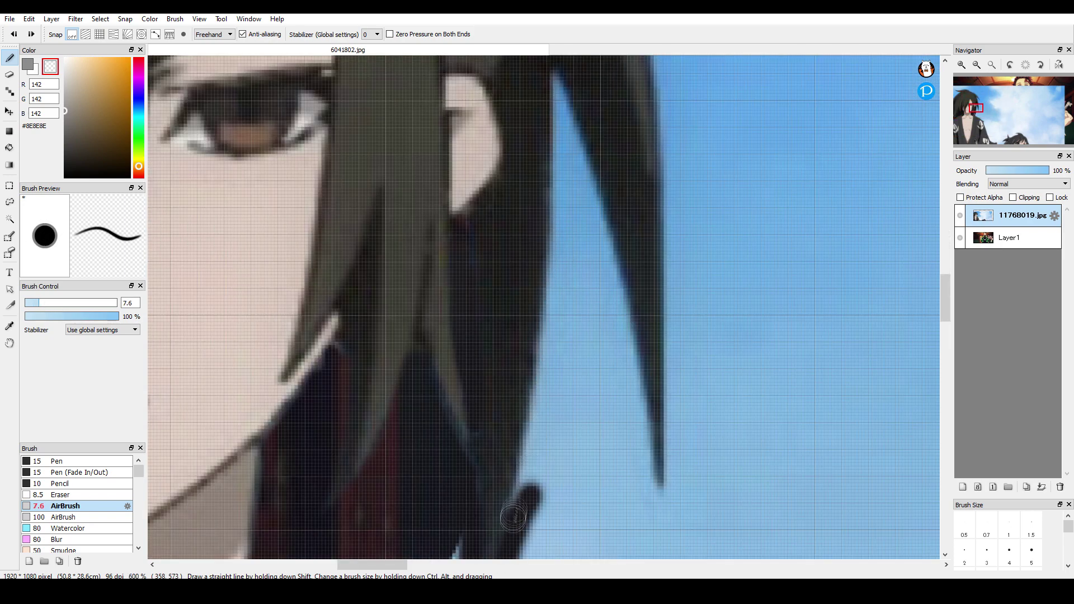
# Trace away the edges of the tall triangular gap between the outer hair strands with the transparent AirBrush at 7.6
pyautogui.moveTo(513, 519); pyautogui.dragTo(545, 313)
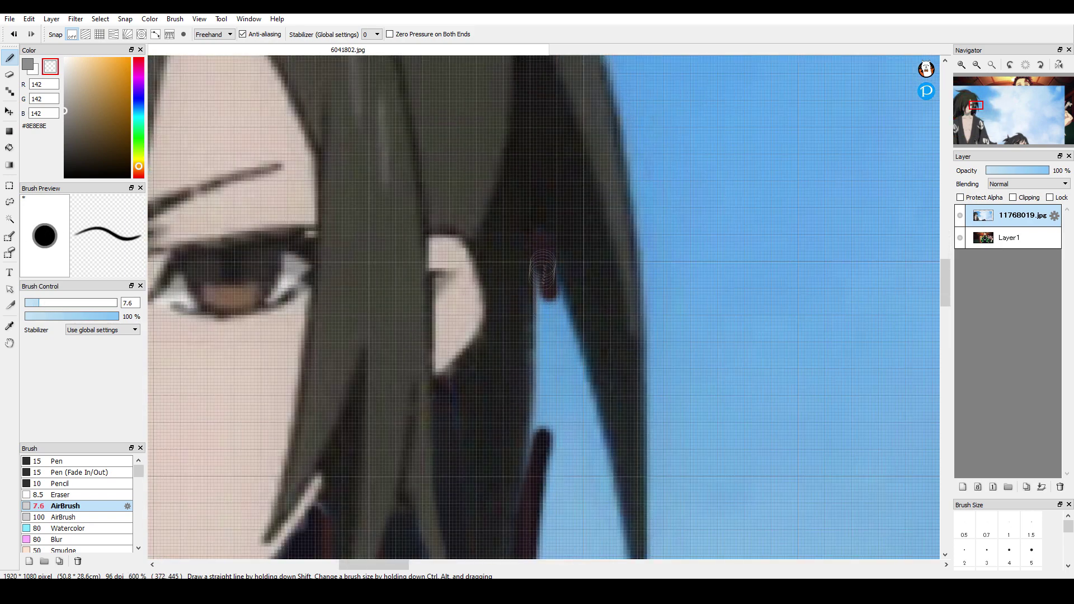
pyautogui.moveTo(542, 270); pyautogui.dragTo(544, 517)
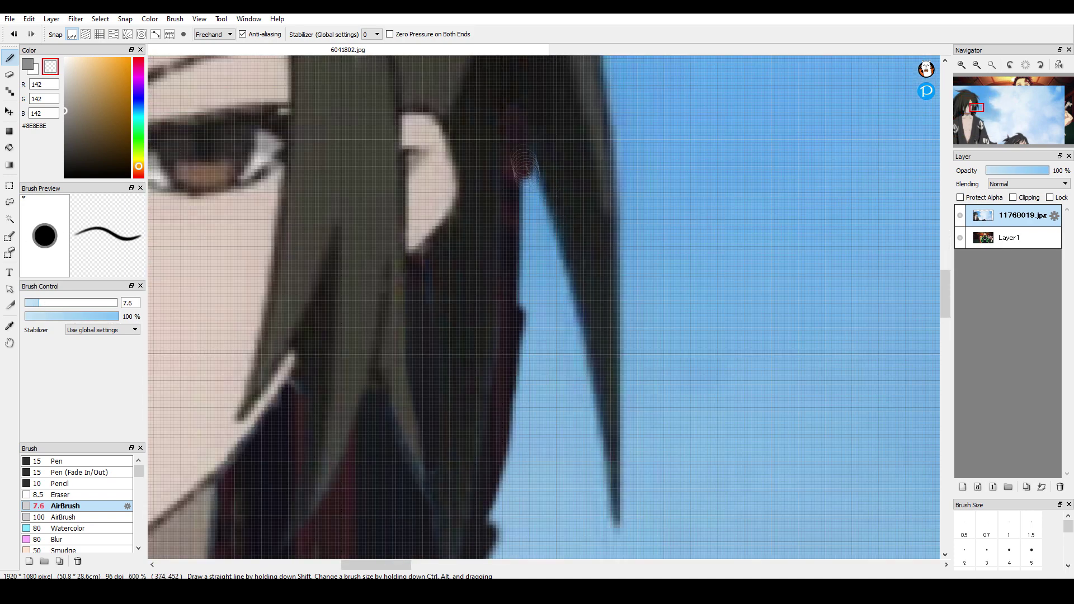
pyautogui.moveTo(517, 157)
pyautogui.mouseDown()
pyautogui.moveTo(607, 523)
pyautogui.moveTo(569, 302)
pyautogui.mouseUp()
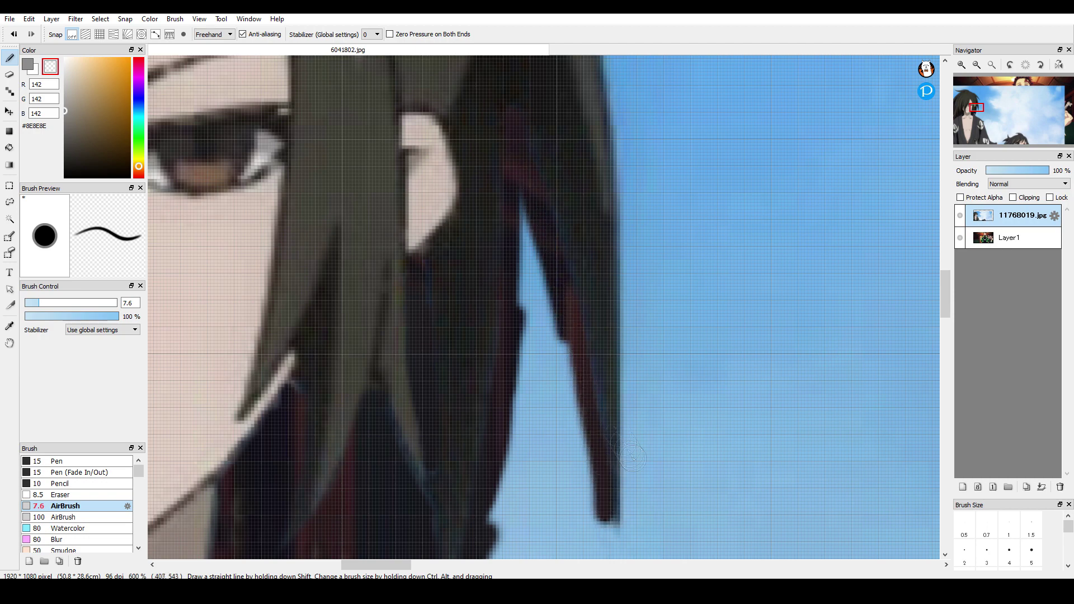
pyautogui.moveTo(595, 425); pyautogui.dragTo(599, 473)
pyautogui.moveTo(606, 491); pyautogui.dragTo(548, 221)
pyautogui.moveTo(609, 414); pyautogui.dragTo(590, 285)
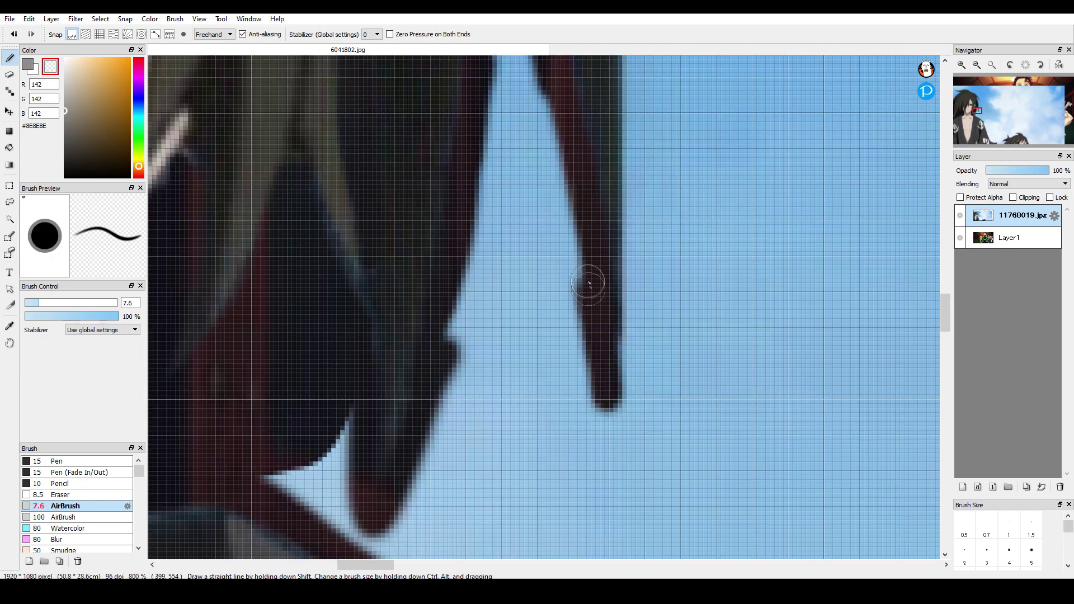
# Clear the sky inside the outlined strand gap and between the hair tips and shoulder with the Eraser, starting at 18.4
pyautogui.press('e')
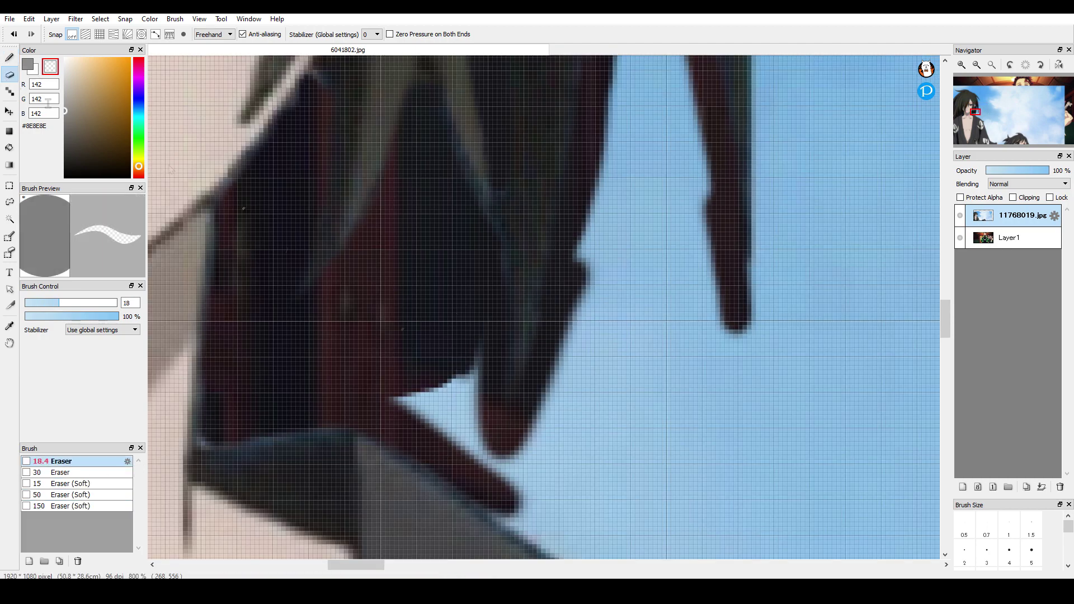
pyautogui.moveTo(469, 425); pyautogui.dragTo(487, 447)
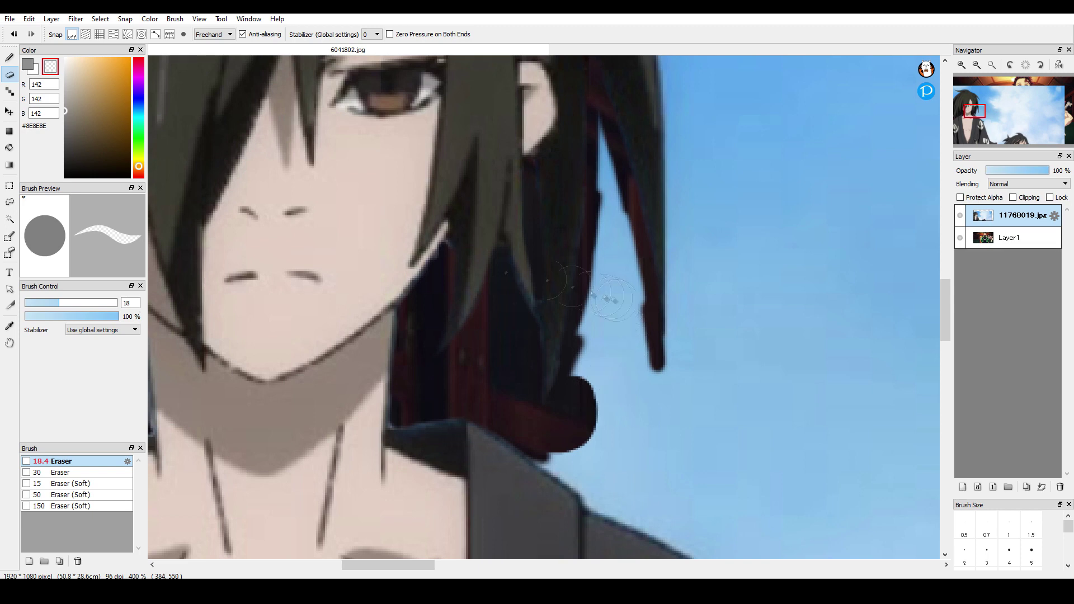
pyautogui.moveTo(607, 134); pyautogui.dragTo(637, 296)
pyautogui.moveTo(605, 218); pyautogui.dragTo(619, 243)
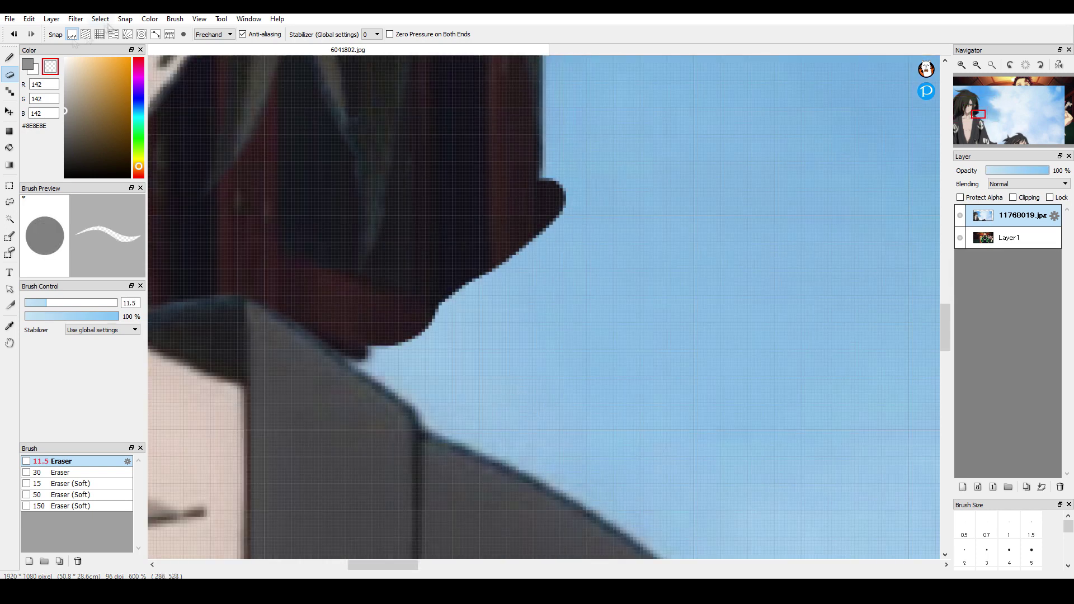
# Trace the sky away along the collar and top of the shoulder to its pointed corner with the transparent AirBrush at 7.6
pyautogui.press('b')
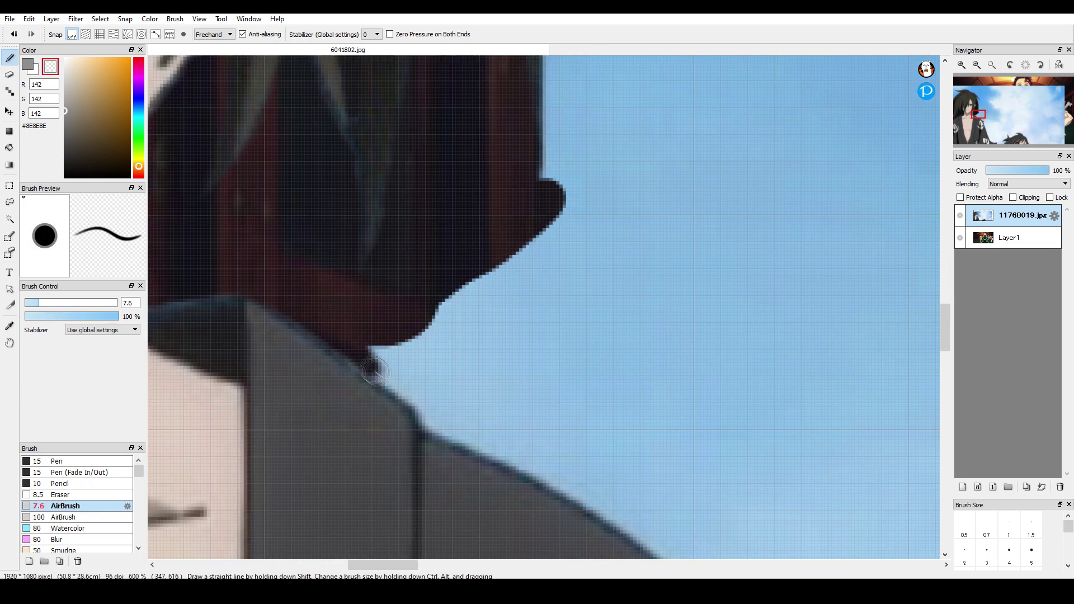
pyautogui.moveTo(582, 431); pyautogui.dragTo(354, 200)
pyautogui.click(612, 435)
pyautogui.moveTo(508, 390); pyautogui.dragTo(436, 307)
pyautogui.moveTo(188, 170)
pyautogui.mouseDown()
pyautogui.moveTo(213, 196)
pyautogui.moveTo(395, 291)
pyautogui.mouseUp()
pyautogui.moveTo(565, 493); pyautogui.dragTo(508, 367)
pyautogui.scroll(2, 509, 367)
pyautogui.moveTo(561, 258)
pyautogui.mouseDown()
pyautogui.moveTo(475, 325)
pyautogui.moveTo(518, 341)
pyautogui.moveTo(499, 388)
pyautogui.moveTo(536, 443)
pyautogui.mouseUp()
pyautogui.scroll(-2, 535, 447)
pyautogui.moveTo(531, 481); pyautogui.dragTo(480, 304)
pyautogui.scroll(1, 479, 305)
pyautogui.moveTo(525, 387); pyautogui.dragTo(470, 263)
pyautogui.scroll(-4, 470, 264)
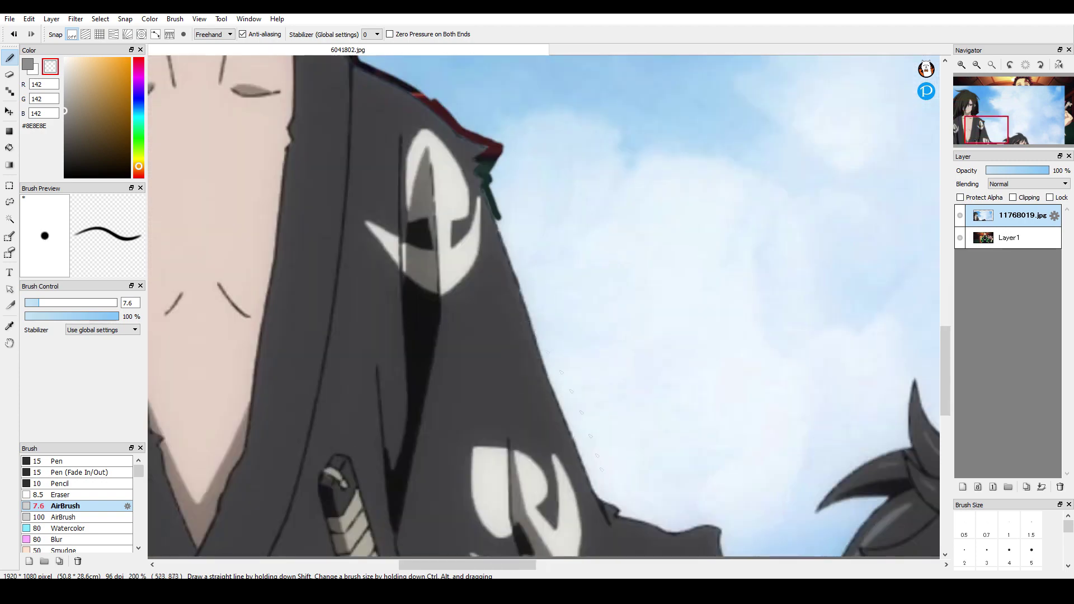
# Draw a straight transparent AirBrush stroke along the outer sleeve edge down to the lower fold, undoing a stray touch-up
pyautogui.keyDown('shift'); pyautogui.click(598, 495); pyautogui.keyUp('shift')
pyautogui.scroll(3, 578, 417)
pyautogui.scroll(-2, 505, 220)
pyautogui.scroll(1, 505, 221)
pyautogui.moveTo(448, 129); pyautogui.dragTo(468, 198)
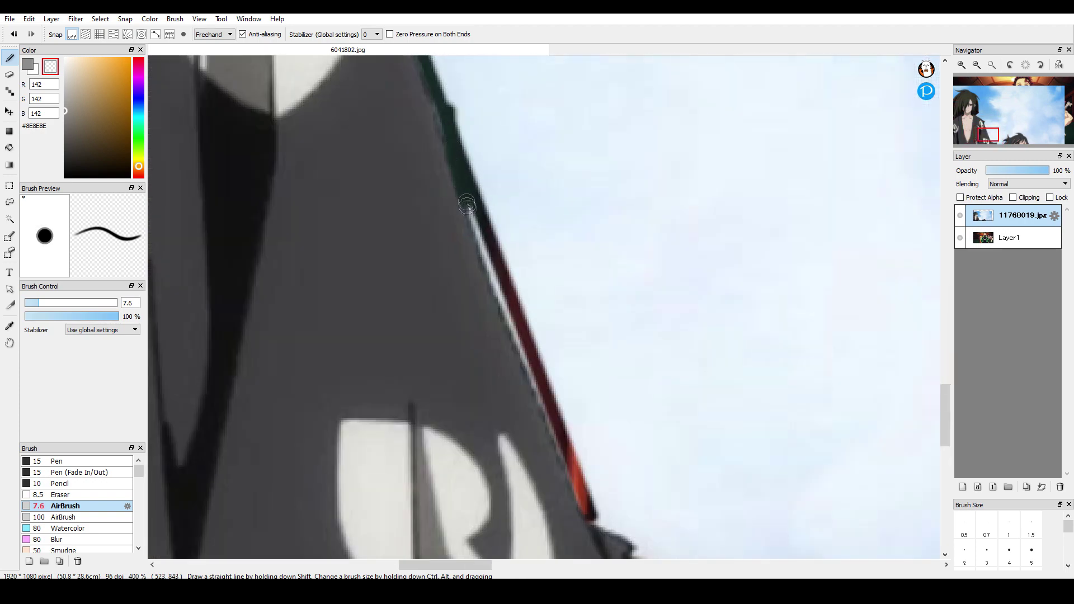
pyautogui.hotkey('ctrl', 'z')
pyautogui.scroll(-1, 482, 179)
pyautogui.scroll(2, 459, 137)
# Clean off the light sky fringe left between the straight stroke and the sleeve edge with the AirBrush
pyautogui.moveTo(504, 302); pyautogui.dragTo(484, 243)
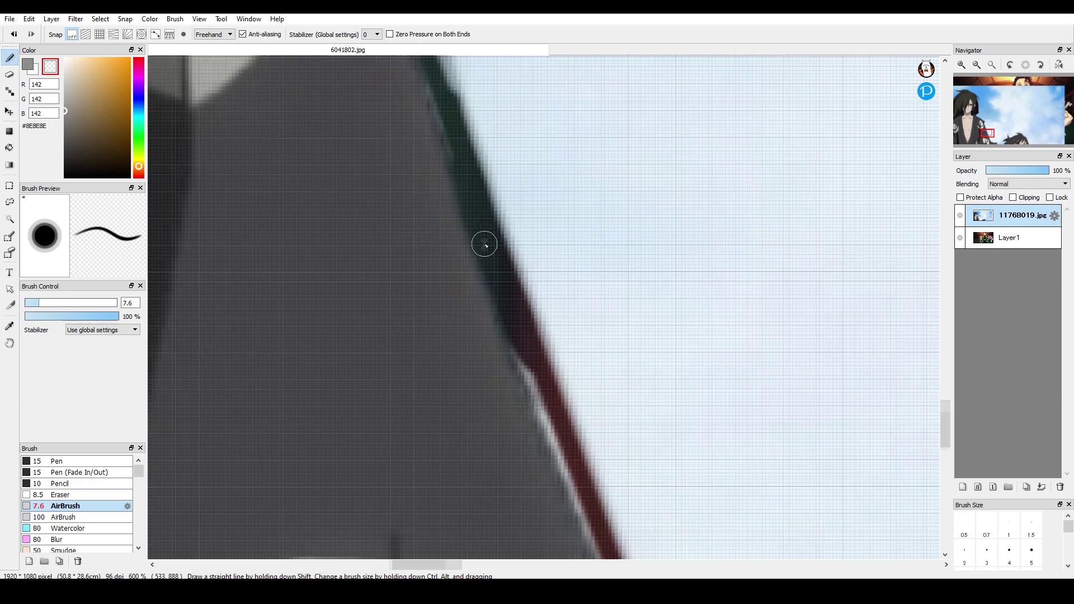
pyautogui.scroll(1, 484, 242)
pyautogui.scroll(-1, 526, 363)
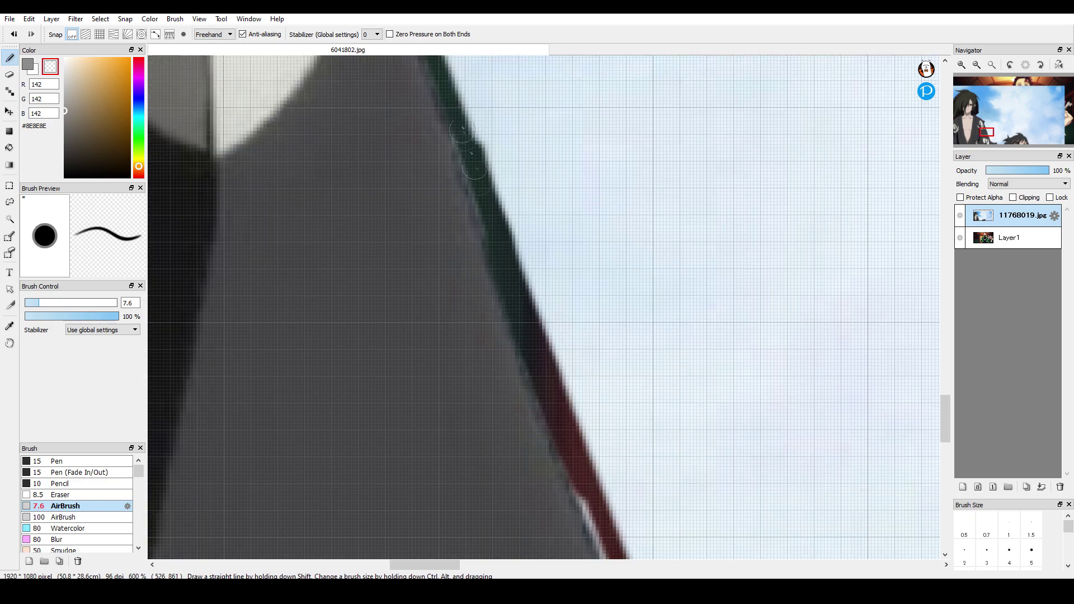
pyautogui.scroll(1, 463, 133)
pyautogui.moveTo(454, 134); pyautogui.dragTo(505, 276)
pyautogui.scroll(-4, 510, 271)
pyautogui.scroll(3, 590, 428)
pyautogui.moveTo(451, 209); pyautogui.dragTo(485, 296)
pyautogui.scroll(-2, 529, 369)
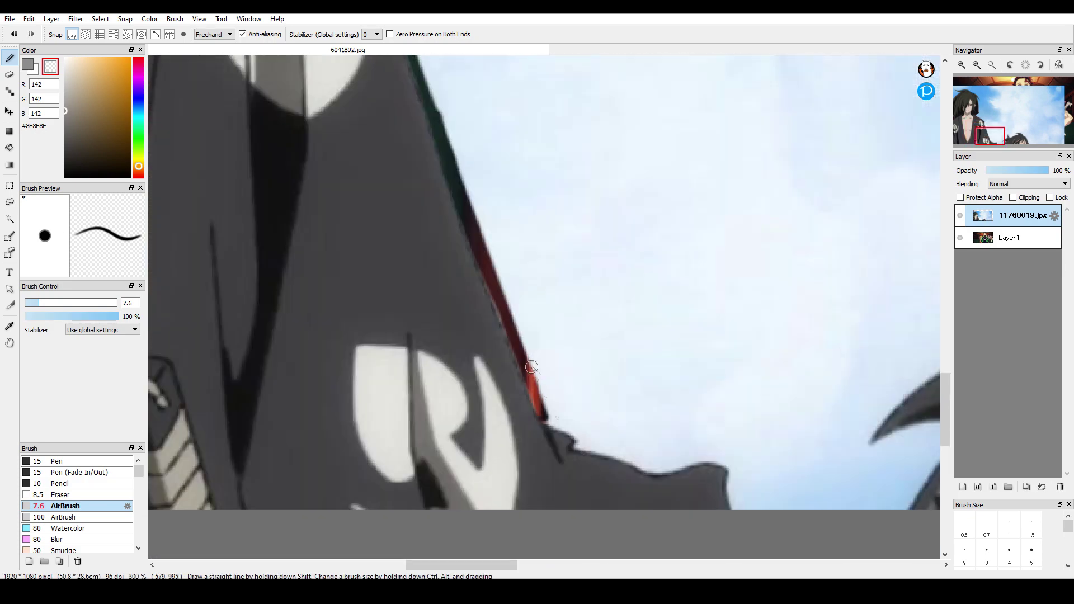
# Trace the sky away along the wavy lower sleeve fold to the bottom of the canvas, undoing a stray stroke
pyautogui.scroll(3, 602, 475)
pyautogui.moveTo(457, 338); pyautogui.dragTo(556, 393)
pyautogui.scroll(-3, 538, 374)
pyautogui.scroll(3, 556, 420)
pyautogui.moveTo(440, 272); pyautogui.dragTo(553, 315)
pyautogui.scroll(-4, 559, 314)
pyautogui.scroll(3, 645, 358)
pyautogui.moveTo(674, 384); pyautogui.dragTo(670, 348)
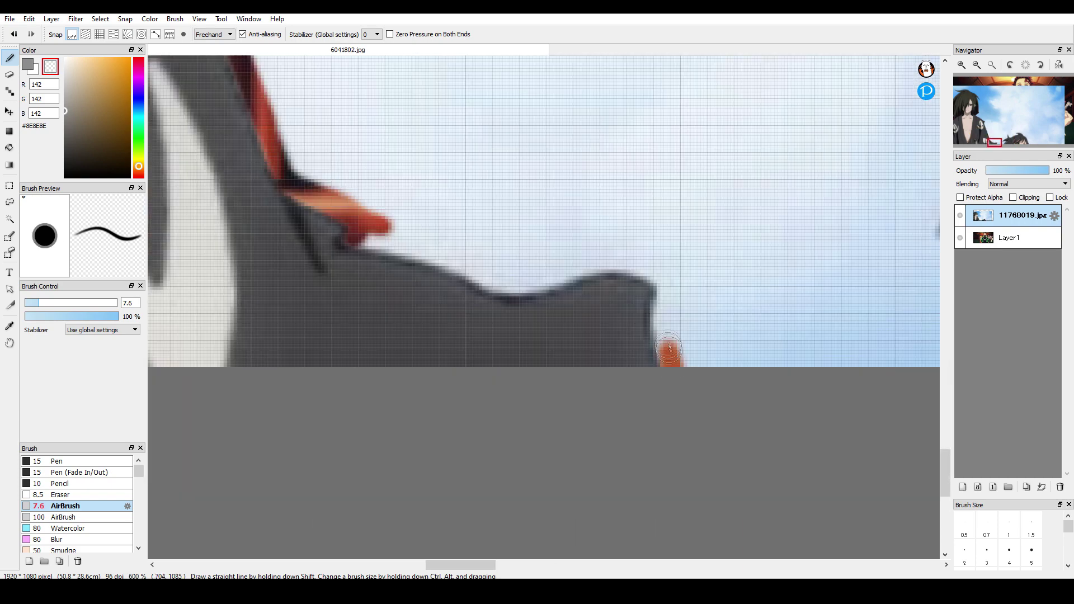
pyautogui.scroll(1, 664, 369)
pyautogui.hotkey('ctrl', 'z')
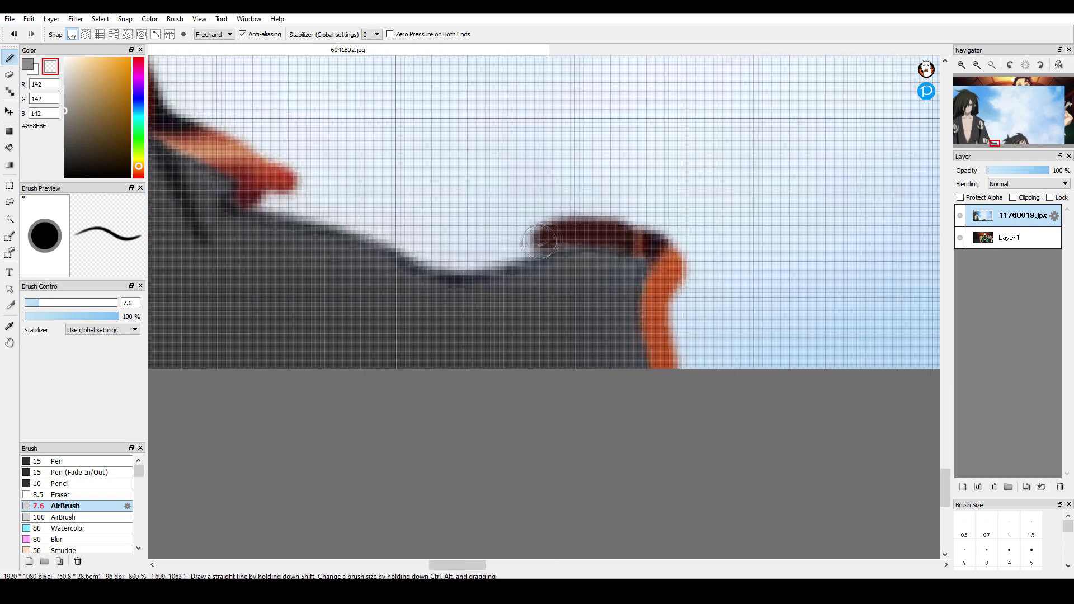
pyautogui.moveTo(540, 241); pyautogui.dragTo(329, 209)
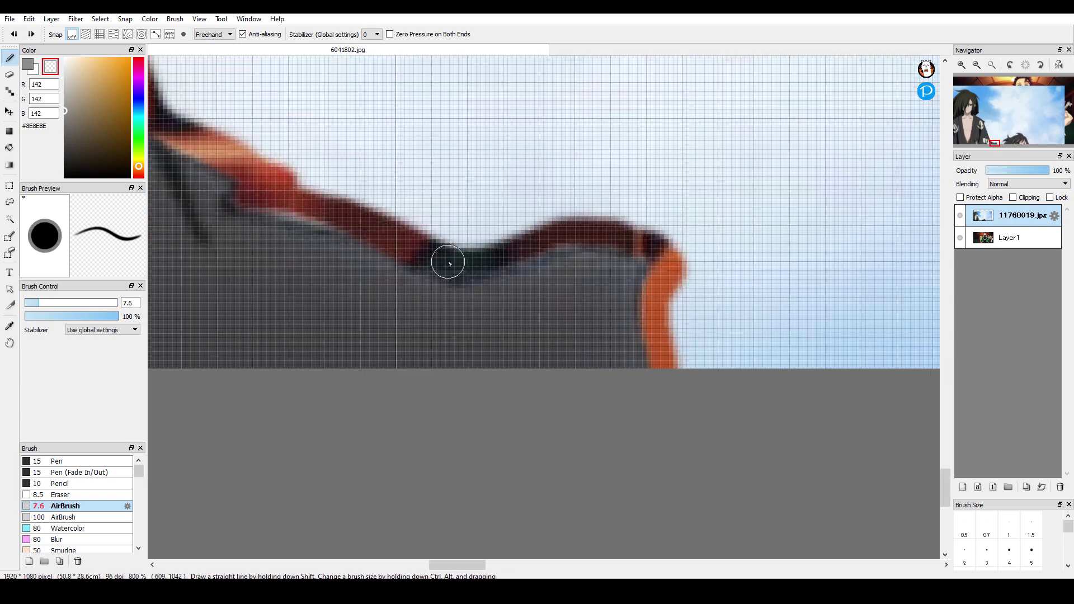
pyautogui.moveTo(448, 261); pyautogui.dragTo(313, 216)
# Select the large sky areas beside the swordsman with rectangular selections, delete them and deselect
pyautogui.scroll(-7, 533, 382)
pyautogui.click(9, 186)
pyautogui.scroll(-1, 594, 376)
pyautogui.moveTo(888, 439); pyautogui.dragTo(557, 105)
pyautogui.press('Delete')
pyautogui.hotkey('ctrl', 'd')
pyautogui.moveTo(603, 305); pyautogui.dragTo(494, 175)
pyautogui.press('Delete')
pyautogui.press('Delete')
pyautogui.hotkey('ctrl', 'd')
# Enlarge the Eraser to 118 and wipe away the sky alongside the hair and sleeve
pyautogui.moveTo(46, 303); pyautogui.dragTo(110, 303)
pyautogui.moveTo(574, 149); pyautogui.dragTo(551, 297)
pyautogui.moveTo(545, 137)
pyautogui.mouseDown()
pyautogui.moveTo(576, 381)
pyautogui.moveTo(572, 484)
pyautogui.moveTo(445, 163)
pyautogui.moveTo(478, 224)
pyautogui.mouseUp()
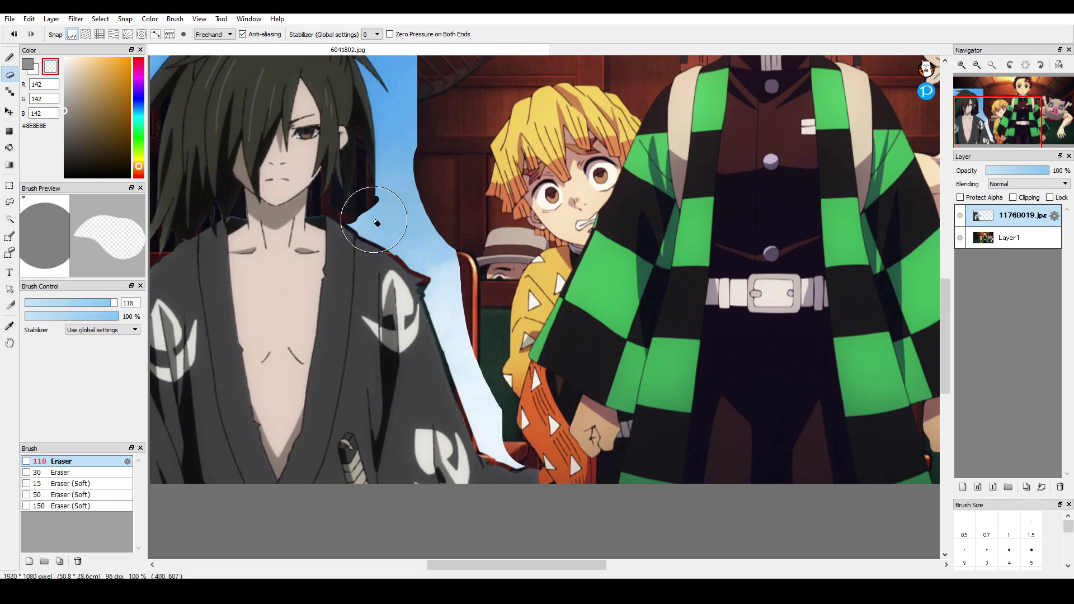
pyautogui.click(501, 425)
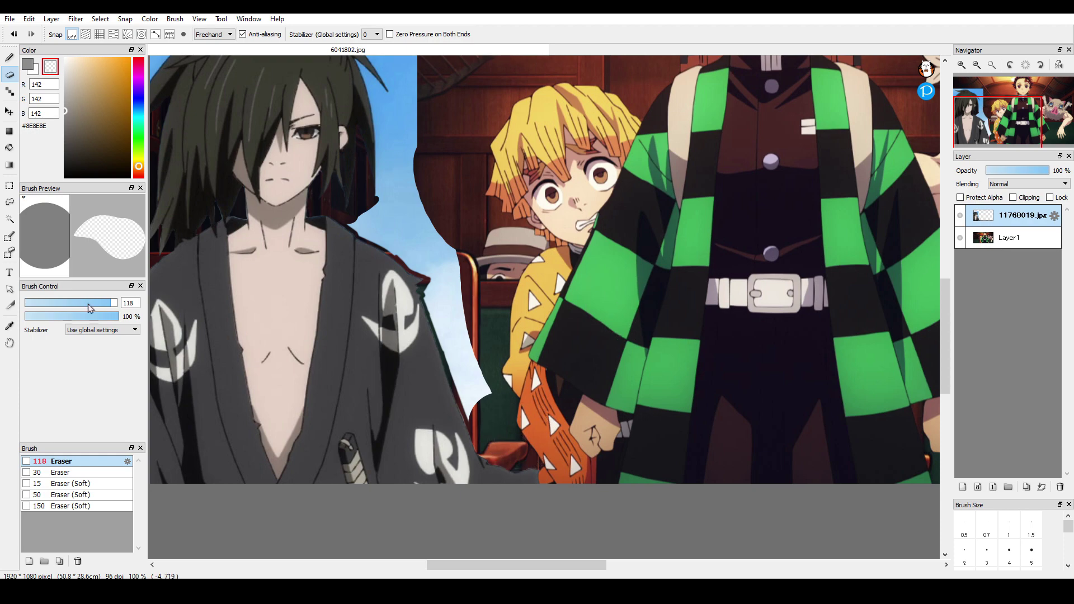
# Reduce the Eraser to 29.8 and clear the remaining sky along the sleeve, shoulder and lower hair tips
pyautogui.moveTo(111, 303); pyautogui.dragTo(76, 302)
pyautogui.scroll(3, 580, 448)
pyautogui.moveTo(411, 501); pyautogui.dragTo(385, 489)
pyautogui.scroll(-3, 461, 394)
pyautogui.scroll(3, 336, 339)
pyautogui.moveTo(450, 188)
pyautogui.mouseDown()
pyautogui.moveTo(470, 185)
pyautogui.moveTo(559, 347)
pyautogui.moveTo(627, 430)
pyautogui.mouseUp()
pyautogui.moveTo(505, 245)
pyautogui.mouseDown()
pyautogui.moveTo(527, 99)
pyautogui.moveTo(524, 171)
pyautogui.mouseUp()
pyautogui.scroll(-4, 562, 347)
pyautogui.scroll(4, 542, 251)
pyautogui.moveTo(335, 259)
pyautogui.mouseDown()
pyautogui.moveTo(568, 402)
pyautogui.moveTo(656, 355)
pyautogui.moveTo(619, 297)
pyautogui.moveTo(589, 394)
pyautogui.moveTo(365, 241)
pyautogui.moveTo(571, 365)
pyautogui.moveTo(405, 208)
pyautogui.moveTo(384, 227)
pyautogui.moveTo(551, 278)
pyautogui.mouseUp()
pyautogui.scroll(-5, 542, 289)
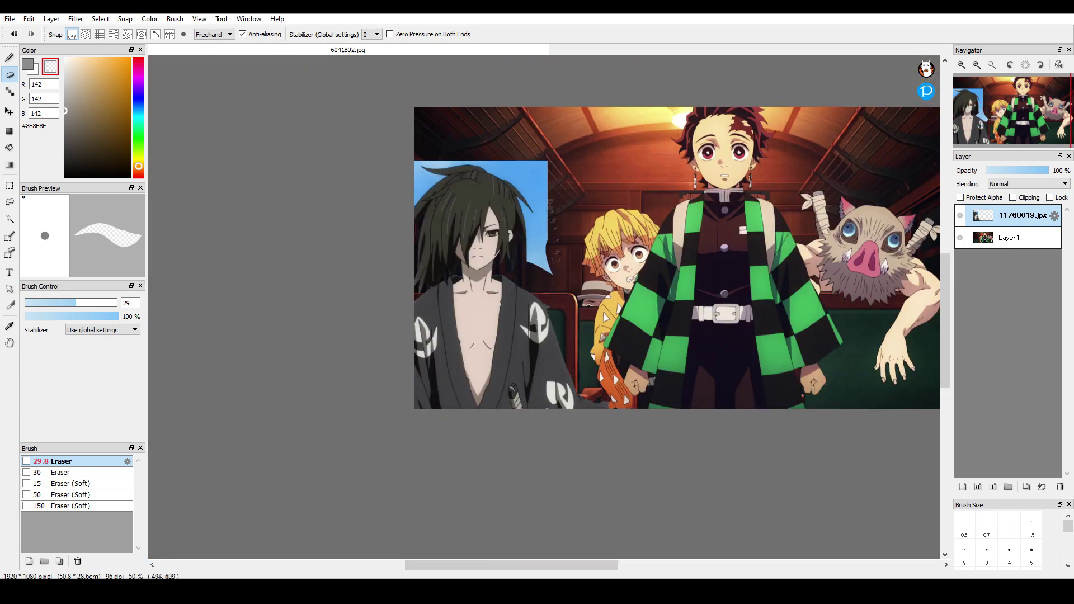
# Erase part of the sky strip outside the swordsman's outer hair strands
pyautogui.scroll(3, 545, 218)
pyautogui.moveTo(540, 64); pyautogui.dragTo(558, 262)
pyautogui.moveTo(546, 417); pyautogui.dragTo(541, 256)
# Remove the sky between the loose upper strand and the head and trace the outer hair edge with the transparent AirBrush at 7.6
pyautogui.scroll(3, 464, 187)
pyautogui.click(9, 57)
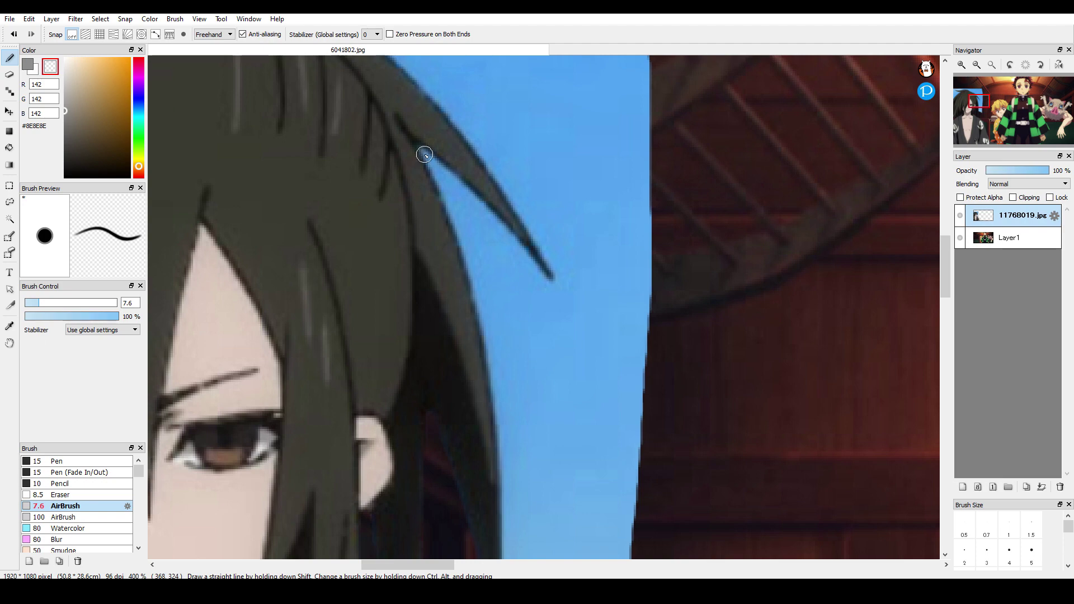
pyautogui.scroll(-3, 495, 224)
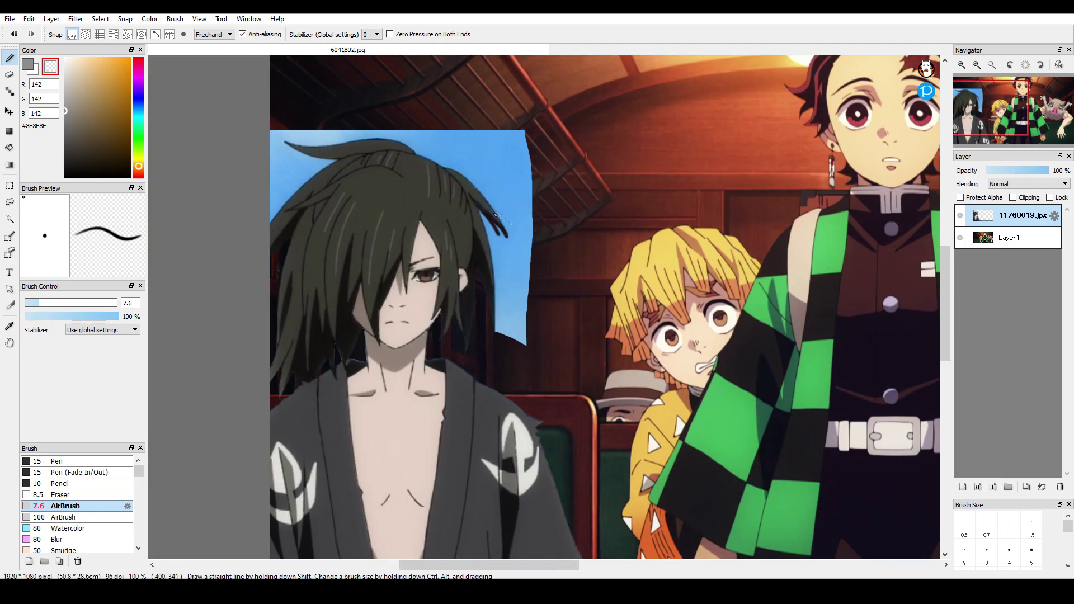
pyautogui.scroll(3, 497, 235)
pyautogui.scroll(-3, 504, 251)
pyautogui.scroll(3, 507, 264)
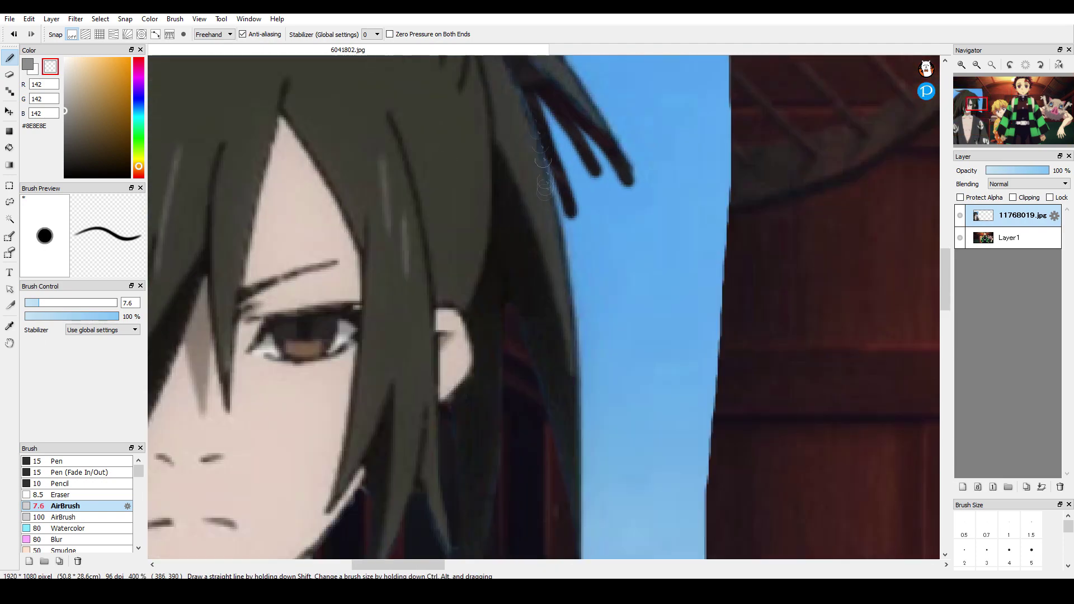
pyautogui.scroll(-1, 582, 467)
pyautogui.moveTo(579, 274); pyautogui.dragTo(582, 516)
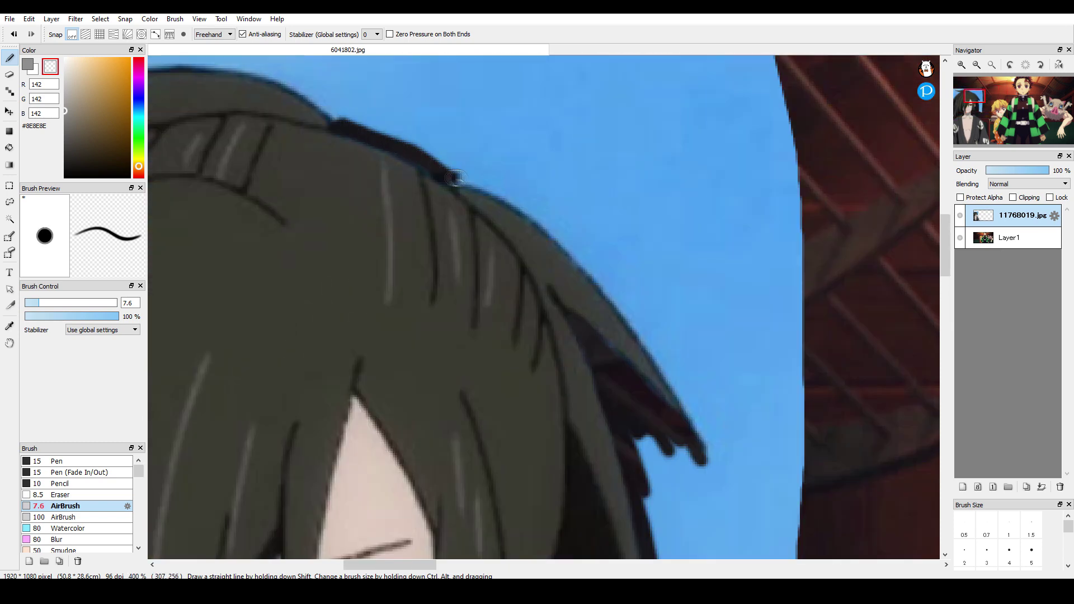
# Trace the sky away along the crown and top of the curled hair tuft, using the AirBrush at 9.7 and undoing stray strokes
pyautogui.moveTo(456, 178)
pyautogui.mouseDown()
pyautogui.moveTo(649, 341)
pyautogui.moveTo(690, 401)
pyautogui.mouseUp()
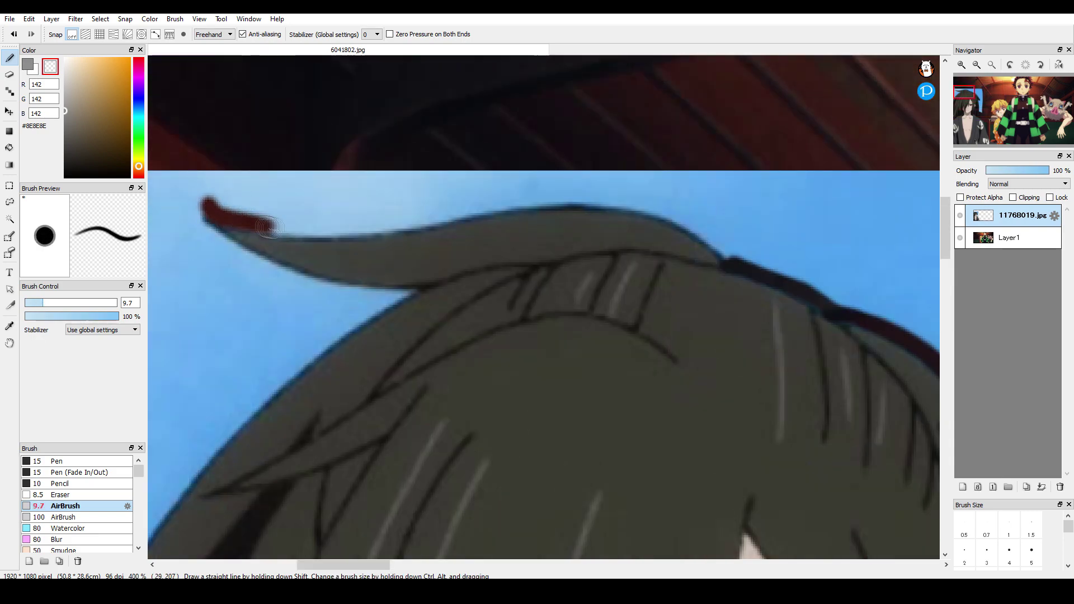
pyautogui.moveTo(269, 227)
pyautogui.mouseDown()
pyautogui.moveTo(607, 197)
pyautogui.moveTo(708, 240)
pyautogui.moveTo(565, 199)
pyautogui.moveTo(316, 231)
pyautogui.moveTo(180, 200)
pyautogui.mouseUp()
pyautogui.hotkey('ctrl', 'z')
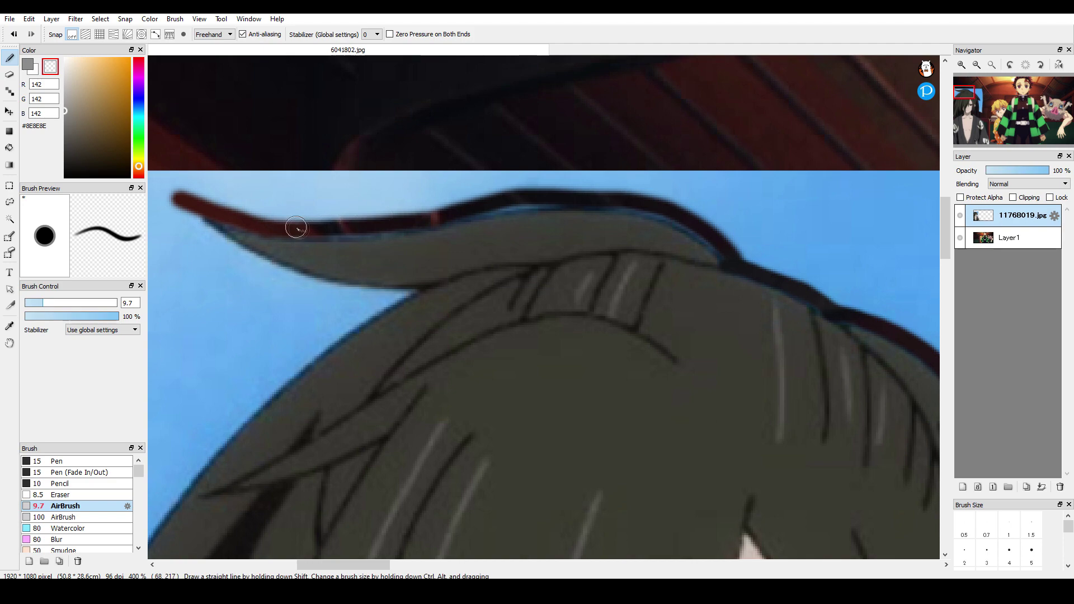
pyautogui.moveTo(519, 206); pyautogui.dragTo(739, 264)
pyautogui.moveTo(529, 203); pyautogui.dragTo(805, 114)
pyautogui.hotkey('ctrl', 'z')
# Outline the underside of the curled hair tuft and the back of the head with the AirBrush, adjusting its size
pyautogui.moveTo(673, 207)
pyautogui.mouseDown()
pyautogui.moveTo(630, 220)
pyautogui.moveTo(452, 400)
pyautogui.moveTo(427, 448)
pyautogui.mouseUp()
pyautogui.press('[')
pyautogui.press('[')
pyautogui.press('[')
pyautogui.press('[')
pyautogui.click(45, 302)
pyautogui.moveTo(428, 447); pyautogui.dragTo(514, 331)
pyautogui.moveTo(663, 211)
pyautogui.mouseDown()
pyautogui.moveTo(620, 211)
pyautogui.moveTo(459, 129)
pyautogui.moveTo(481, 154)
pyautogui.mouseUp()
# Set the Eraser to 19.6 and clear the sky behind the head and around the curled hair tuft
pyautogui.press('e')
pyautogui.click(61, 302)
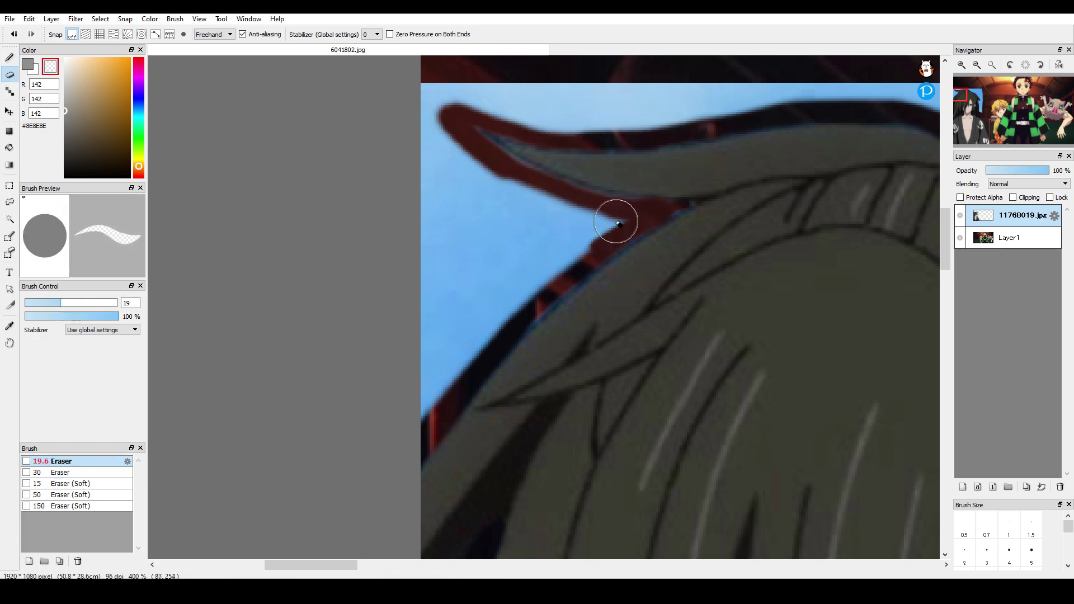
pyautogui.moveTo(616, 220); pyautogui.dragTo(414, 424)
pyautogui.moveTo(593, 217)
pyautogui.mouseDown()
pyautogui.moveTo(503, 181)
pyautogui.moveTo(542, 235)
pyautogui.moveTo(455, 328)
pyautogui.moveTo(448, 218)
pyautogui.mouseUp()
pyautogui.scroll(-1, 452, 184)
pyautogui.moveTo(373, 194)
pyautogui.mouseDown()
pyautogui.moveTo(526, 198)
pyautogui.moveTo(437, 175)
pyautogui.moveTo(383, 176)
pyautogui.mouseUp()
pyautogui.scroll(-1, 615, 207)
pyautogui.scroll(2, 699, 193)
# Erase the sky next to the outlined crown and down along the outer hair strands
pyautogui.moveTo(535, 194); pyautogui.dragTo(823, 334)
pyautogui.scroll(-3, 783, 319)
pyautogui.scroll(2, 772, 369)
pyautogui.moveTo(417, 113)
pyautogui.mouseDown()
pyautogui.moveTo(532, 246)
pyautogui.moveTo(563, 312)
pyautogui.mouseUp()
pyautogui.scroll(1, 579, 358)
pyautogui.moveTo(461, 263)
pyautogui.mouseDown()
pyautogui.moveTo(515, 305)
pyautogui.moveTo(497, 393)
pyautogui.mouseUp()
pyautogui.moveTo(494, 427)
pyautogui.mouseDown()
pyautogui.moveTo(508, 215)
pyautogui.moveTo(511, 486)
pyautogui.mouseUp()
# Enlarge the Eraser to 60.8 and wipe away the last sky remnants around the swordsman's head and hair
pyautogui.scroll(-3, 487, 543)
pyautogui.click(97, 303)
pyautogui.moveTo(367, 200)
pyautogui.mouseDown()
pyautogui.moveTo(402, 192)
pyautogui.moveTo(531, 377)
pyautogui.mouseUp()
pyautogui.scroll(-3, 534, 380)
pyautogui.scroll(3, 537, 400)
pyautogui.moveTo(560, 109)
pyautogui.mouseDown()
pyautogui.moveTo(529, 124)
pyautogui.moveTo(542, 300)
pyautogui.mouseUp()
pyautogui.scroll(-5, 559, 223)
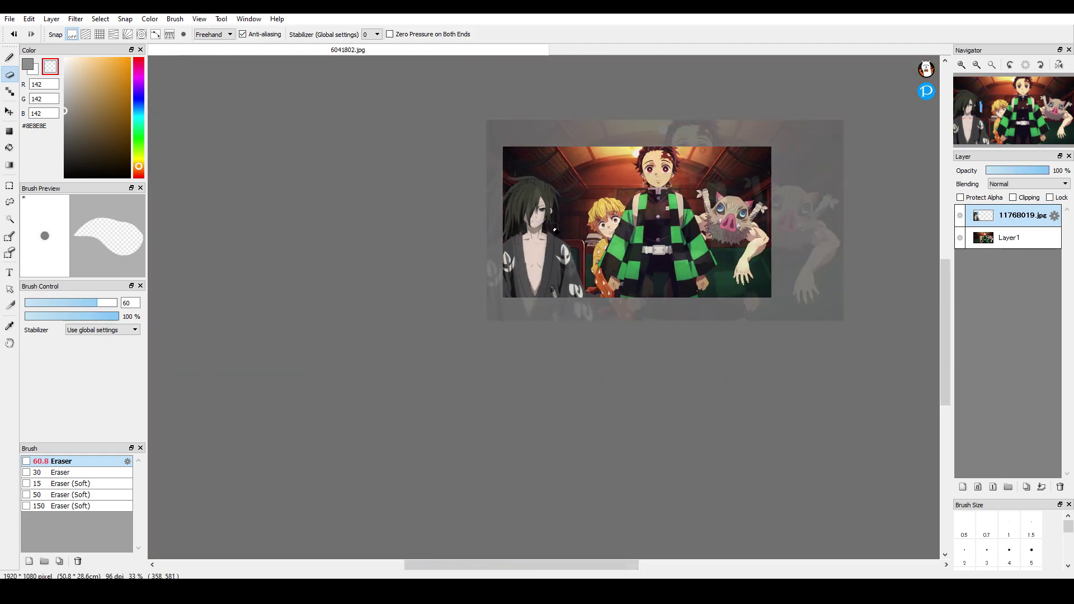
# Duplicate the swordsman cutout onto a new layer by copying and pasting it
pyautogui.scroll(2, 602, 168)
pyautogui.hotkey('ctrl', 'c')
pyautogui.hotkey('ctrl', 'v')
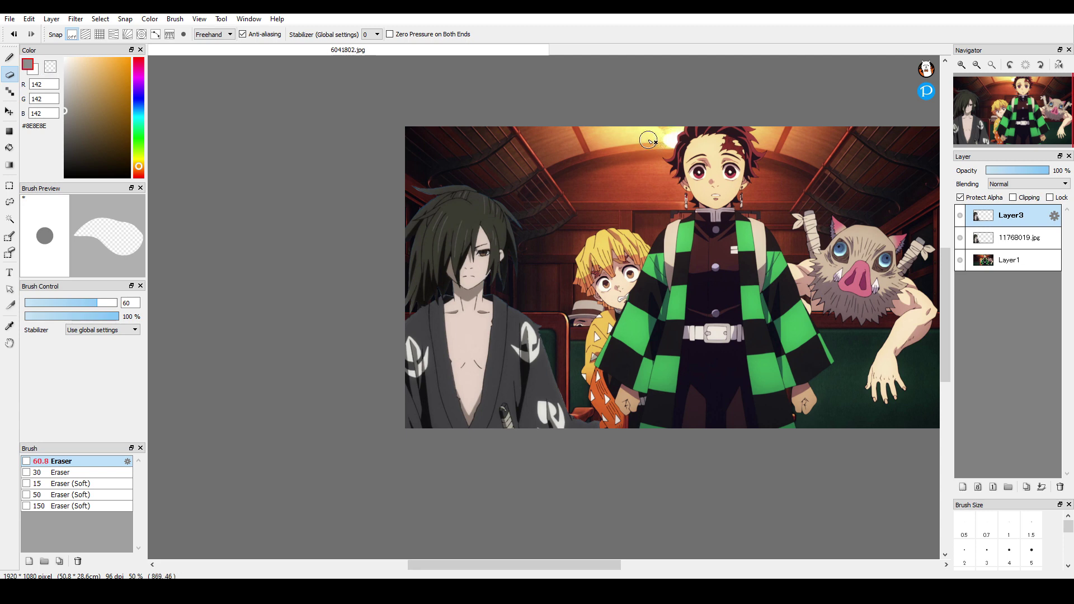
# Fill the duplicated swordsman silhouette with orange #CC6A25 using a filled rectangle over the whole figure
pyautogui.click(138, 171)
pyautogui.click(118, 82)
pyautogui.click(9, 131)
pyautogui.moveTo(380, 151); pyautogui.dragTo(644, 448)
# Change the blending mode of the orange silhouette layer and lower its opacity
pyautogui.scroll(-3, 1032, 183)
pyautogui.scroll(-4, 1032, 184)
pyautogui.click(1000, 172)
pyautogui.moveTo(999, 170); pyautogui.dragTo(995, 171)
# Duplicate the orange silhouette layer and set the copy's blending to Overlay at 12% opacity
pyautogui.hotkey('ctrl', 'c')
pyautogui.hotkey('ctrl', 'v')
pyautogui.scroll(-2, 1029, 184)
pyautogui.click(994, 172)
pyautogui.scroll(-3, 998, 185)
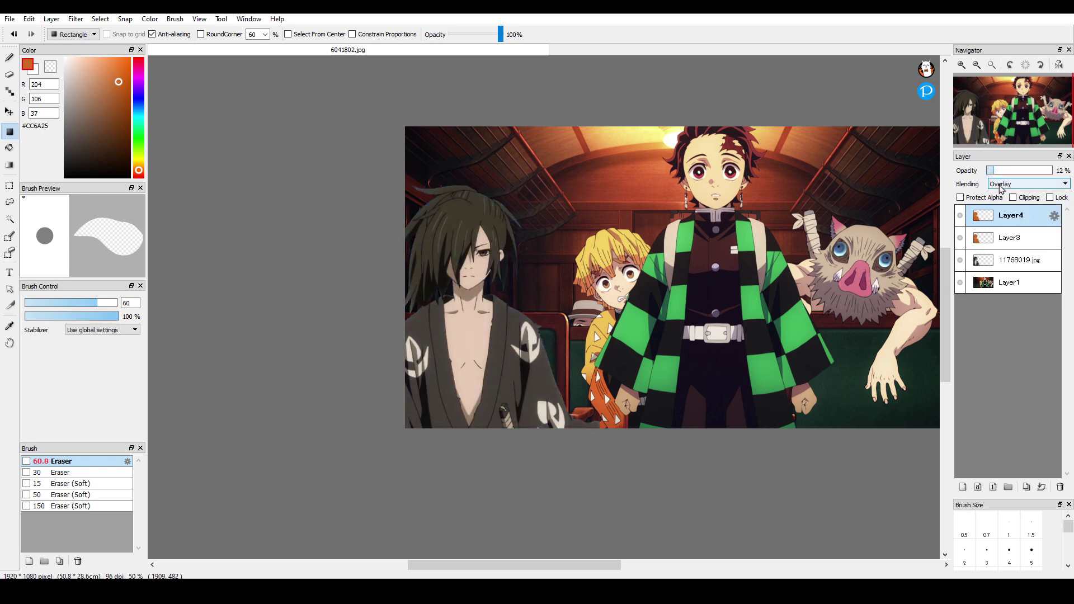
# Raise the orange silhouette copy's opacity to 100% and try other blending modes such as Hue and Lighten
pyautogui.scroll(-10, 998, 186)
pyautogui.moveTo(996, 171); pyautogui.dragTo(1052, 172)
pyautogui.scroll(7, 1042, 185)
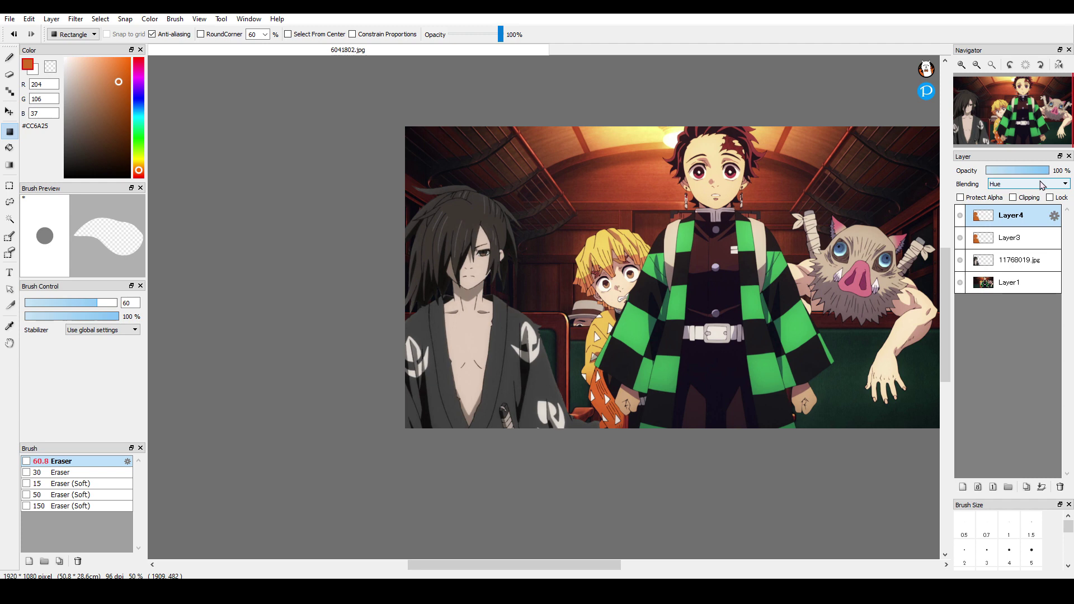
pyautogui.scroll(5, 1041, 186)
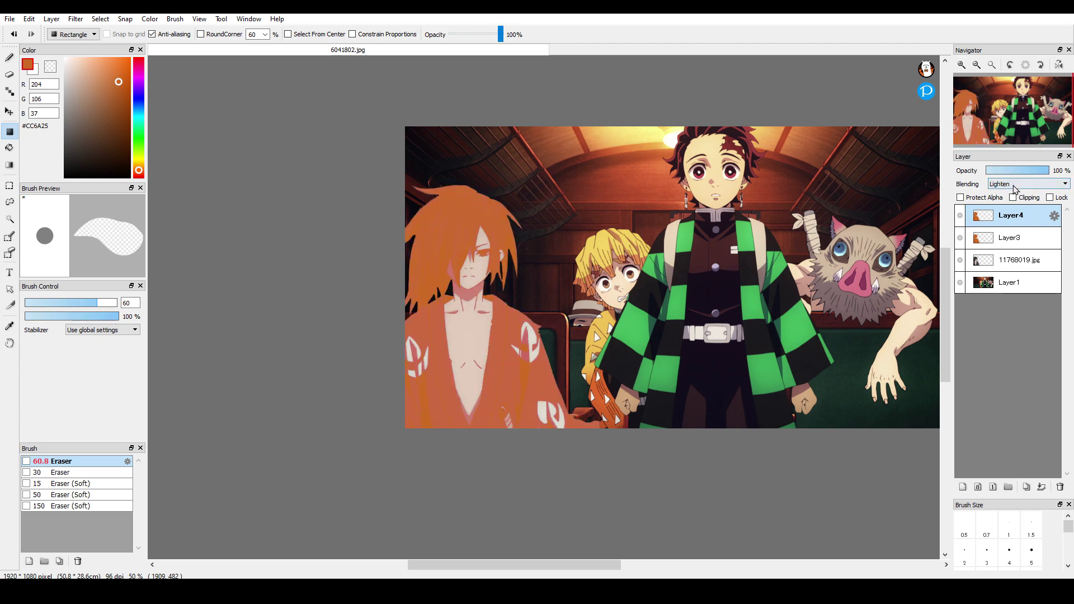
# Duplicate the 11768019.jpg swordsman cutout and move the copy above both orange silhouette layers
pyautogui.click(1021, 263)
pyautogui.hotkey('ctrl', 'c')
pyautogui.hotkey('ctrl', 'v')
pyautogui.moveTo(1020, 262); pyautogui.dragTo(1012, 210)
# Blend the duplicated swordsman cutout with Soft Light at about 70% opacity
pyautogui.scroll(-4, 1014, 187)
pyautogui.scroll(-6, 1015, 186)
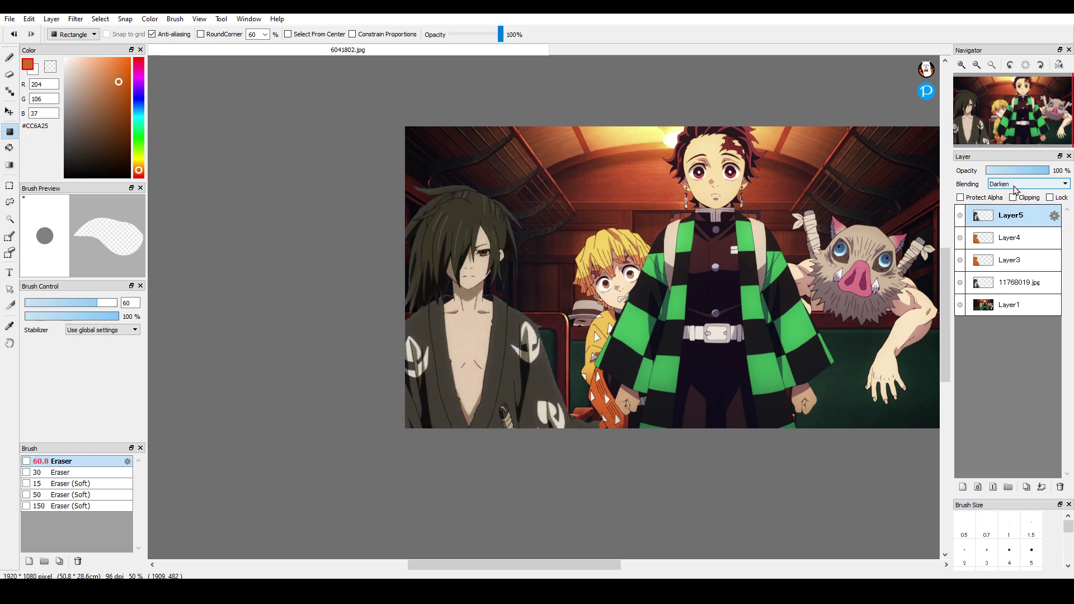
pyautogui.click(1009, 171)
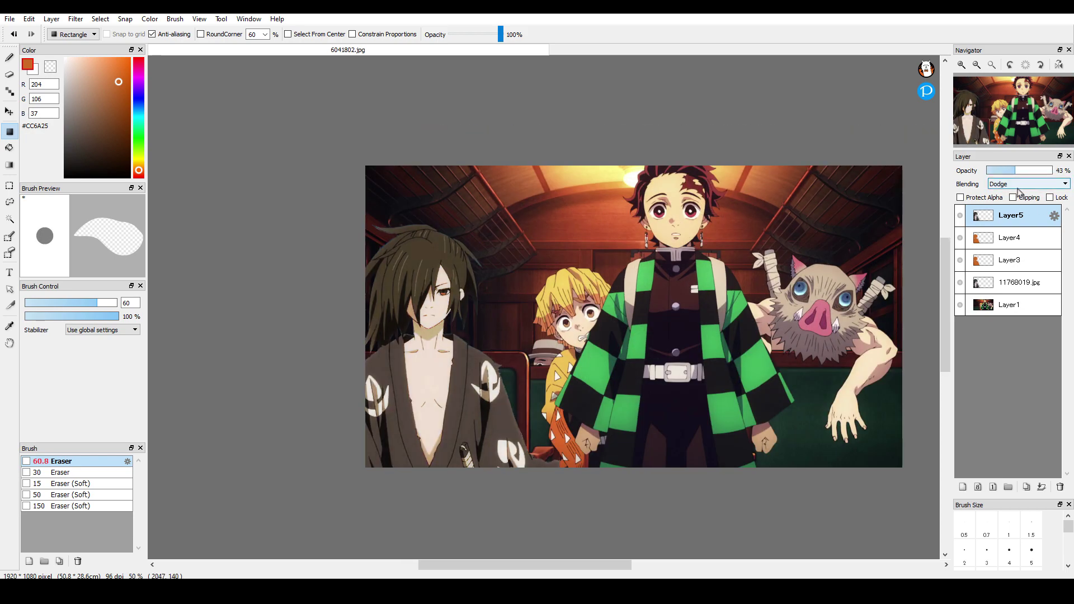
pyautogui.scroll(-2, 1018, 188)
pyautogui.click(1044, 170)
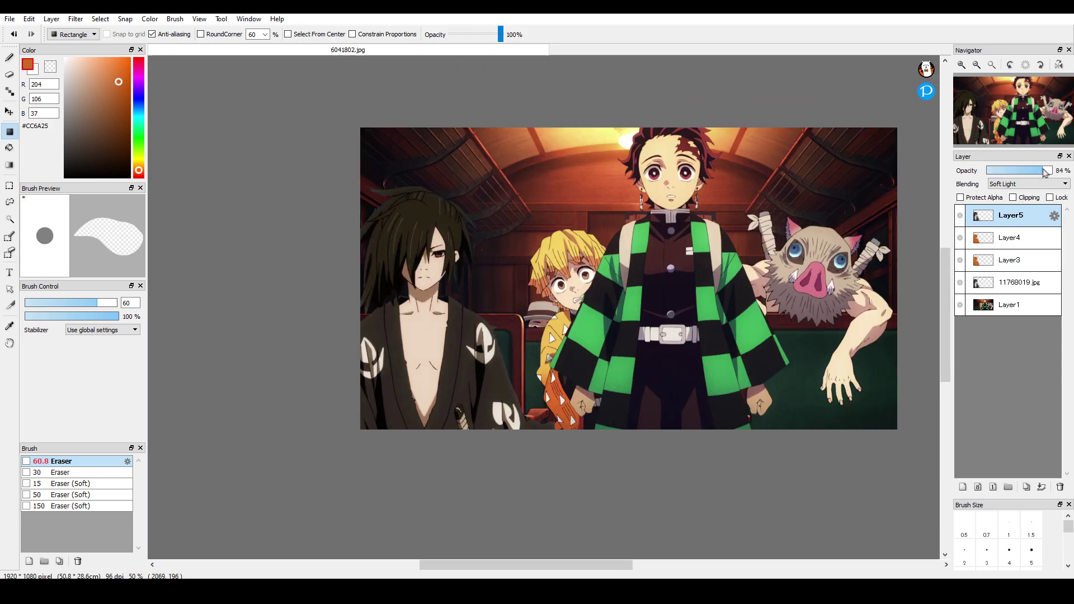
# Add an empty layer on top, hide the train background and select the swordsman's silhouette by inverting a Magic Wand selection
pyautogui.click(976, 487)
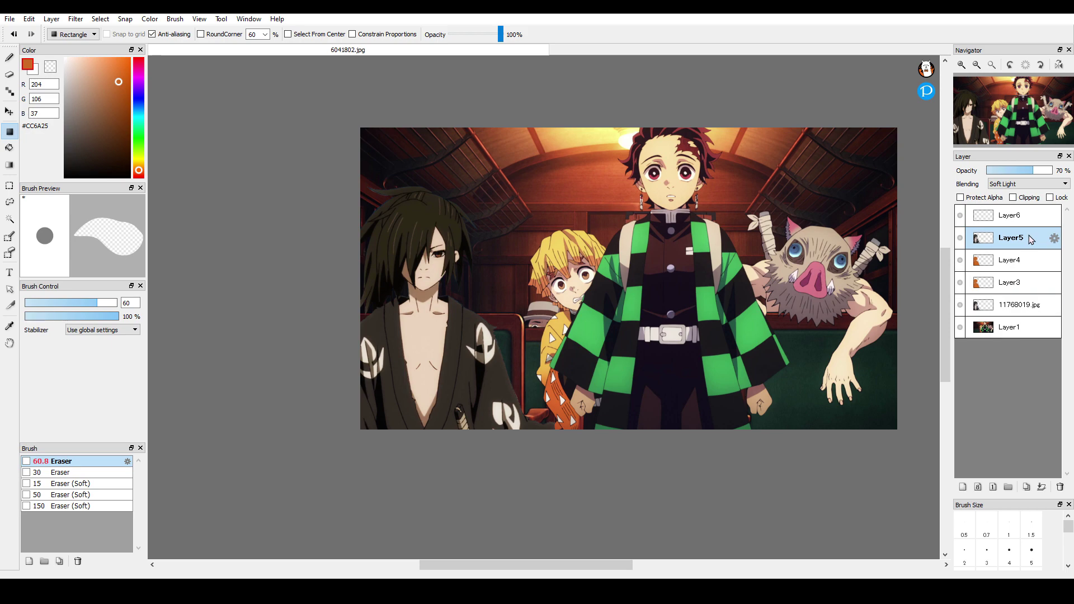
pyautogui.click(983, 224)
pyautogui.click(983, 238)
pyautogui.click(960, 328)
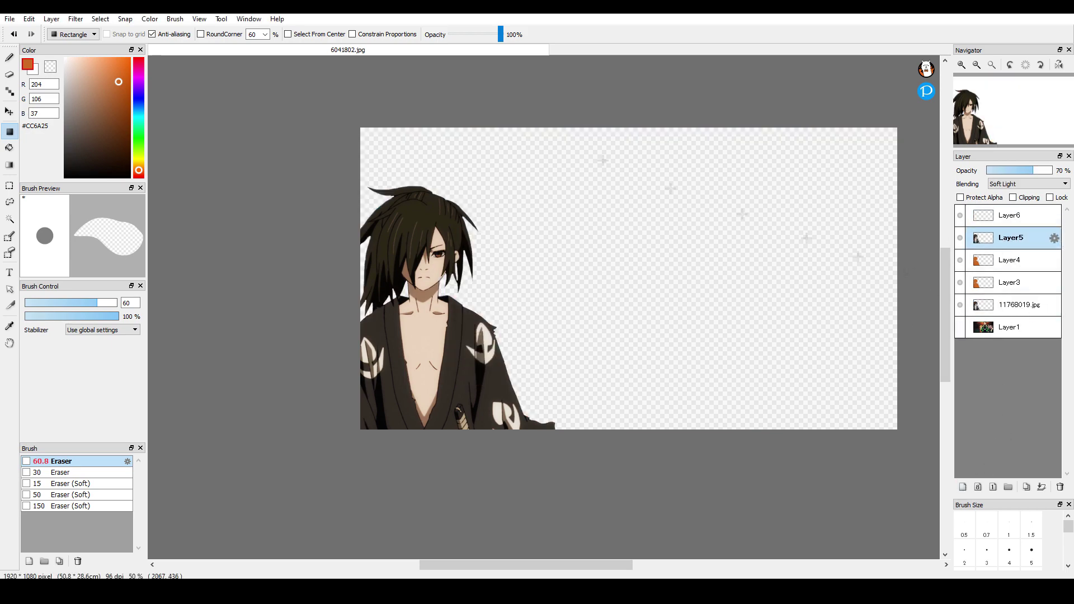
pyautogui.click(9, 219)
pyautogui.click(701, 306)
pyautogui.click(127, 19)
pyautogui.moveTo(102, 19)
pyautogui.click(109, 56)
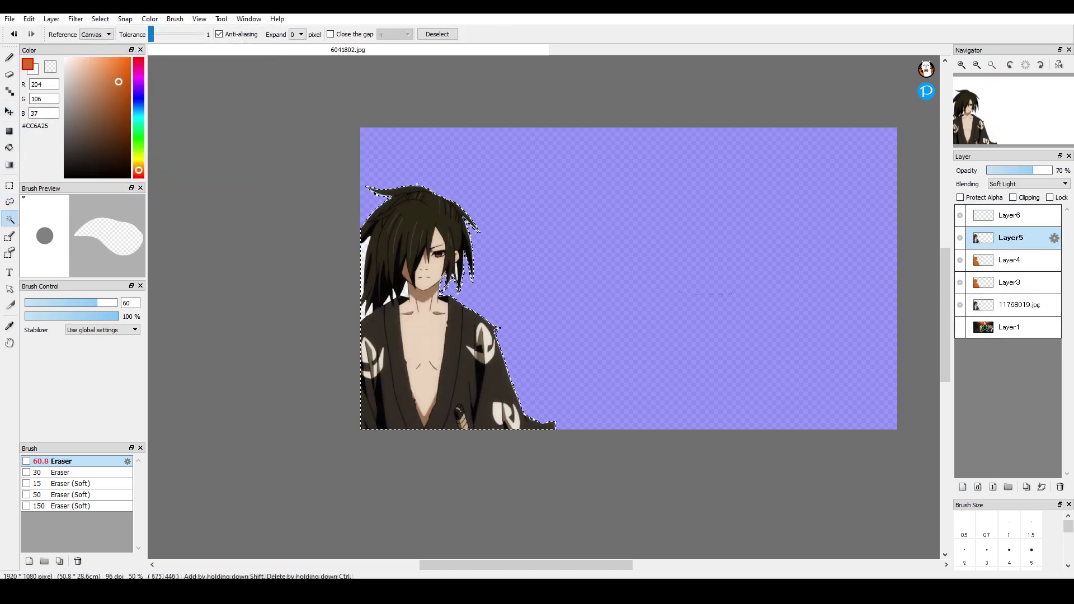
# Show the train background again and airbrush a #FF8D3E orange glow on the hair's outer edge of the swordsman, brush size 123
pyautogui.click(989, 219)
pyautogui.click(960, 327)
pyautogui.press('b')
pyautogui.click(126, 75)
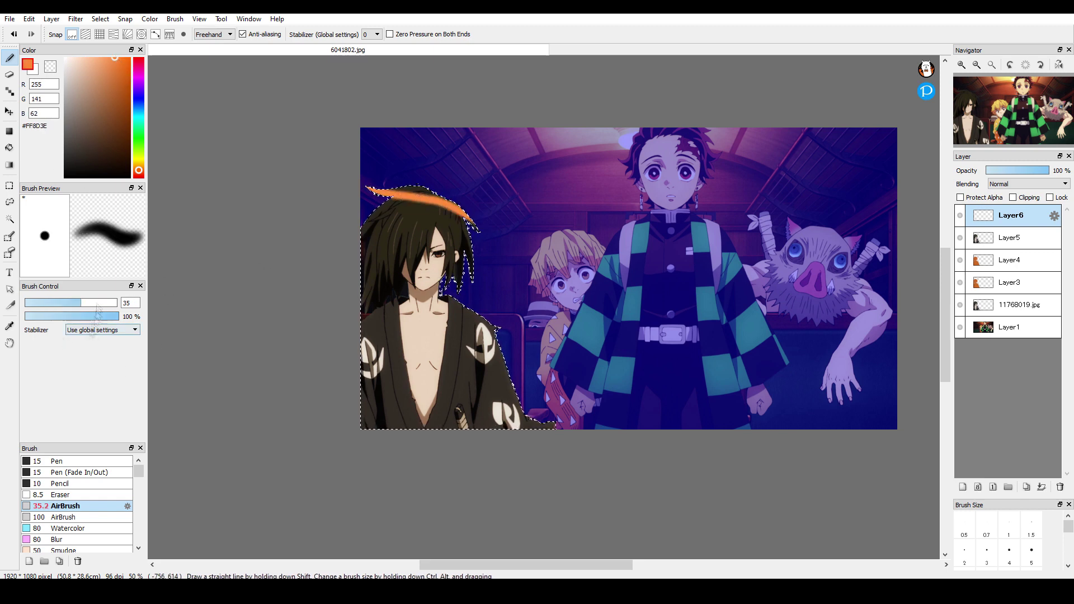
pyautogui.click(112, 302)
pyautogui.hotkey('ctrl', 'z')
# Airbrush the same orange glow along the swordsman's shoulder and sleeve, undoing the unwanted strokes
pyautogui.press('m')
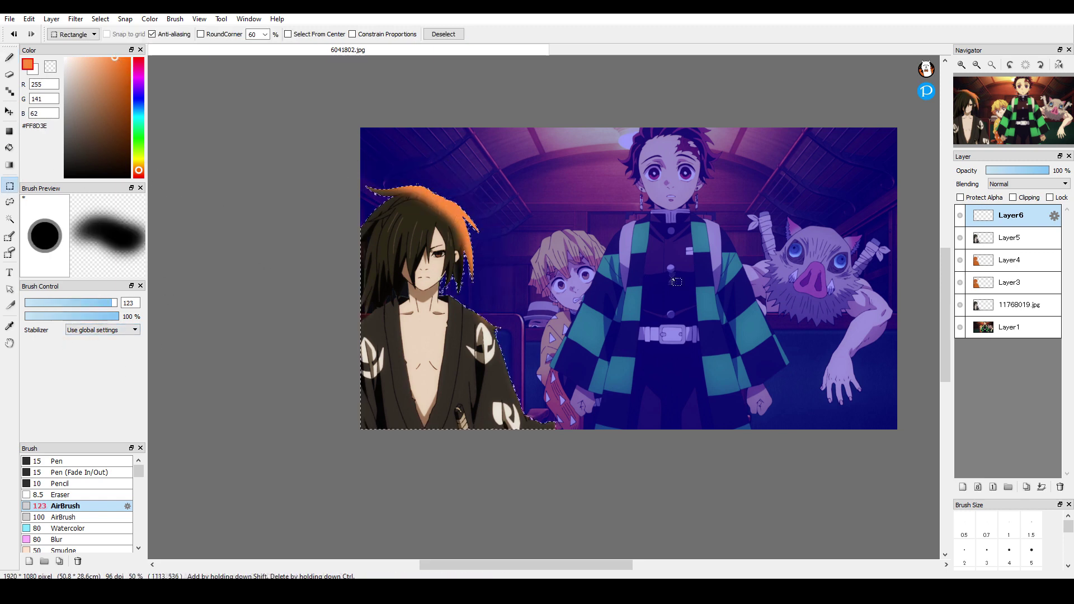
pyautogui.hotkey('ctrl', 'd')
pyautogui.hotkey('ctrl', 'z')
pyautogui.hotkey('ctrl', 'z')
pyautogui.hotkey('ctrl', 'z')
pyautogui.click(10, 57)
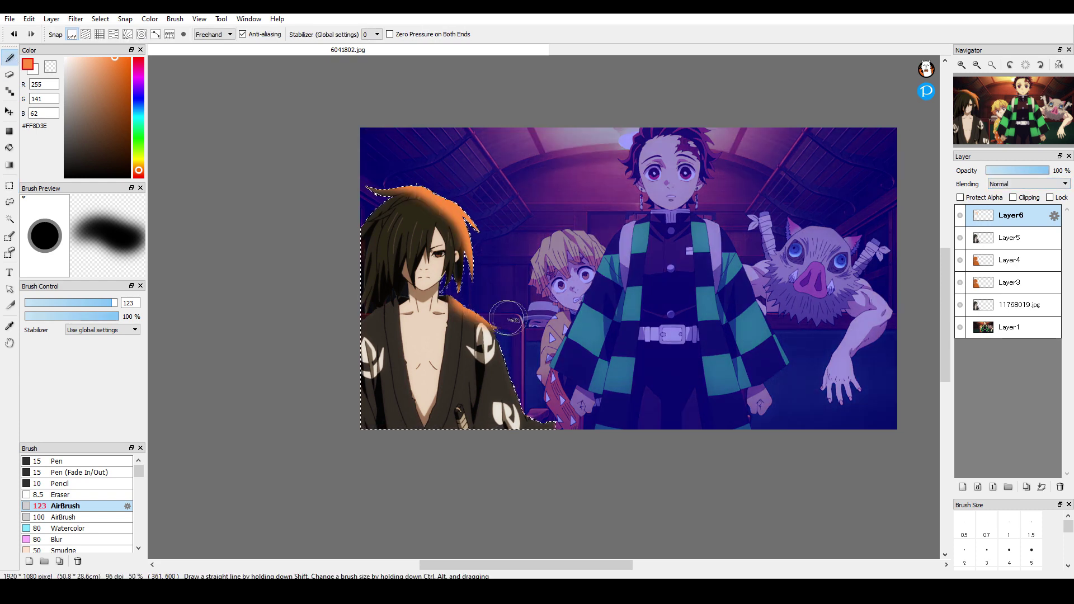
pyautogui.hotkey('ctrl', 'z')
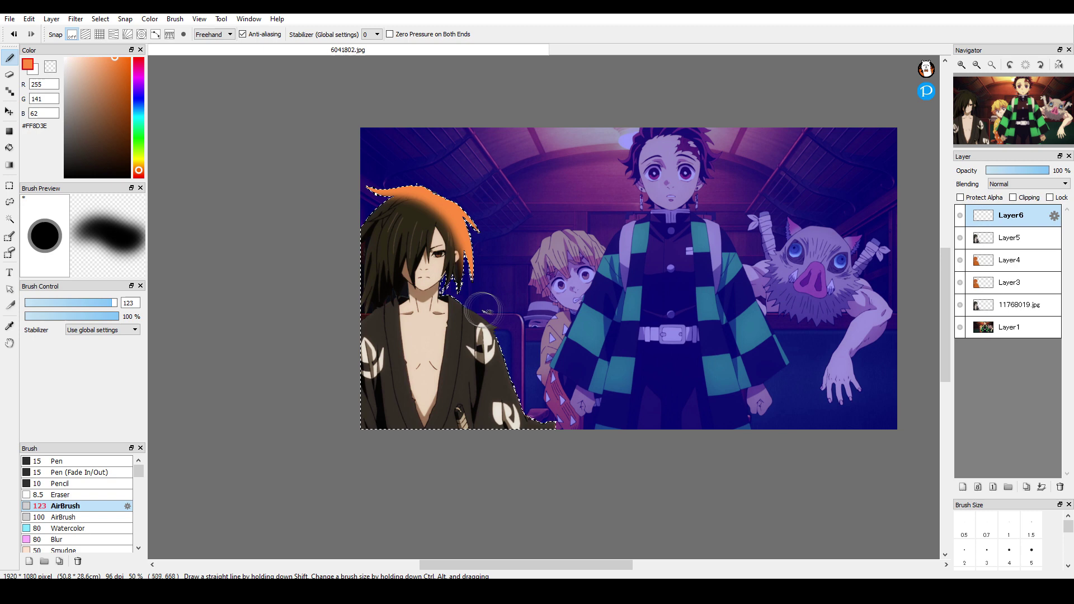
# Clear the selection, set the orange glow layer's blending to Hard Light and lower its opacity
pyautogui.press('m')
pyautogui.hotkey('ctrl', 'd')
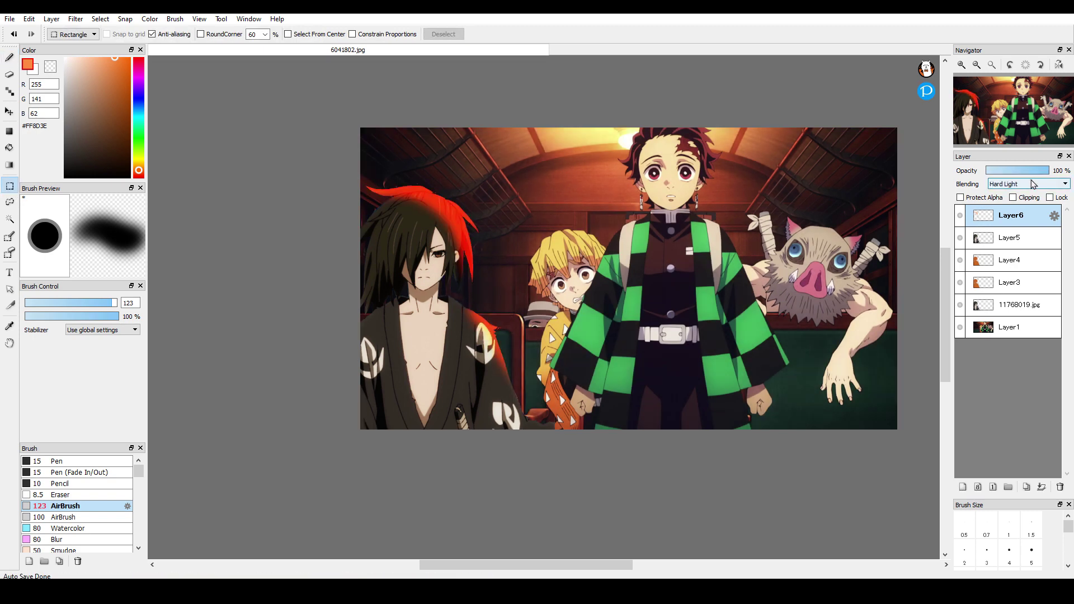
pyautogui.moveTo(1022, 176); pyautogui.dragTo(992, 177)
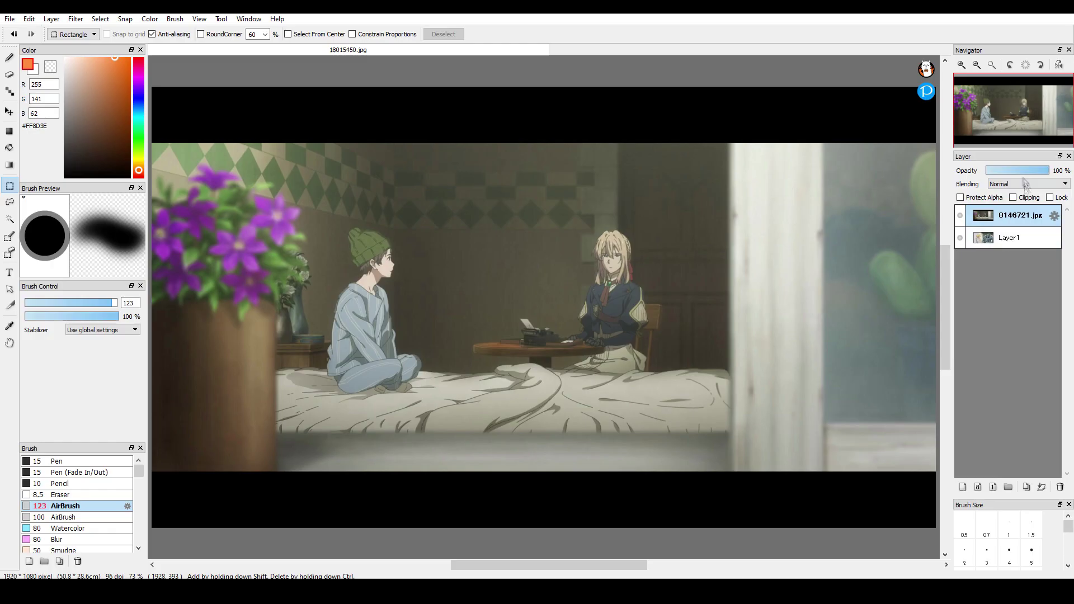
# Lower the opacity of the 8146721.jpg bedroom layer to 45% in 18015450.jpg
pyautogui.moveTo(989, 171); pyautogui.dragTo(1017, 174)
pyautogui.click(100, 19)
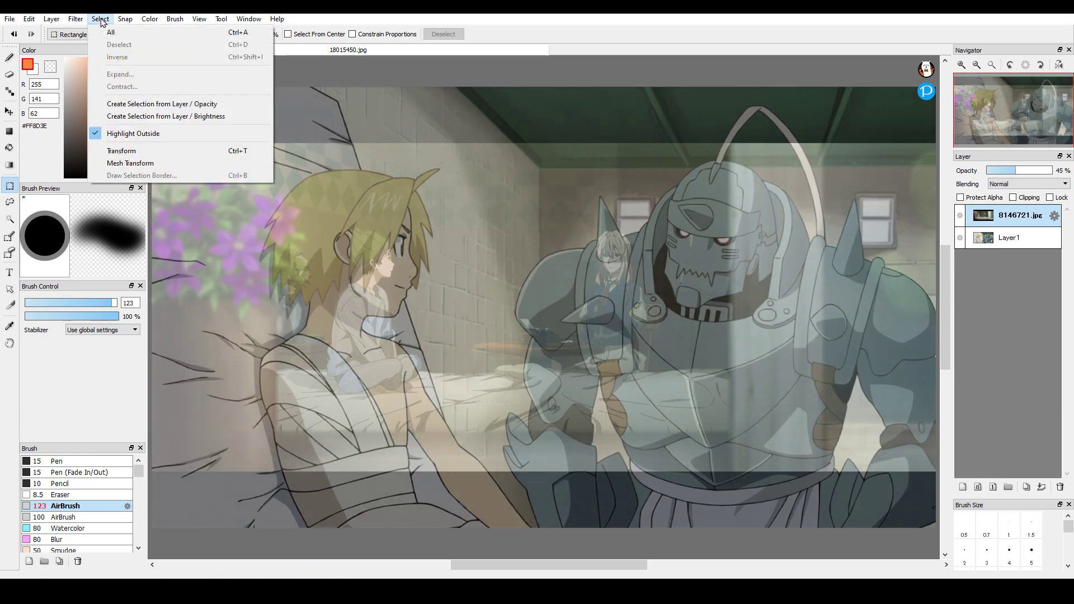
pyautogui.click(1049, 240)
# Scale Layer1 with the blond boy and the armor down to under half size and place it over the bed's sitting figures
pyautogui.click(1019, 234)
pyautogui.click(100, 18)
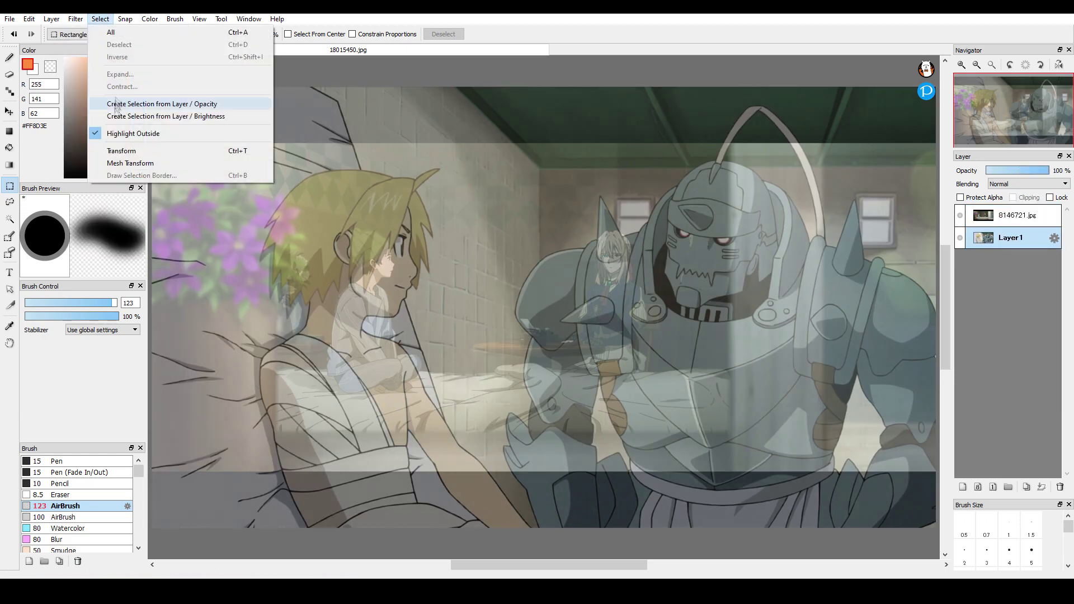
pyautogui.click(168, 151)
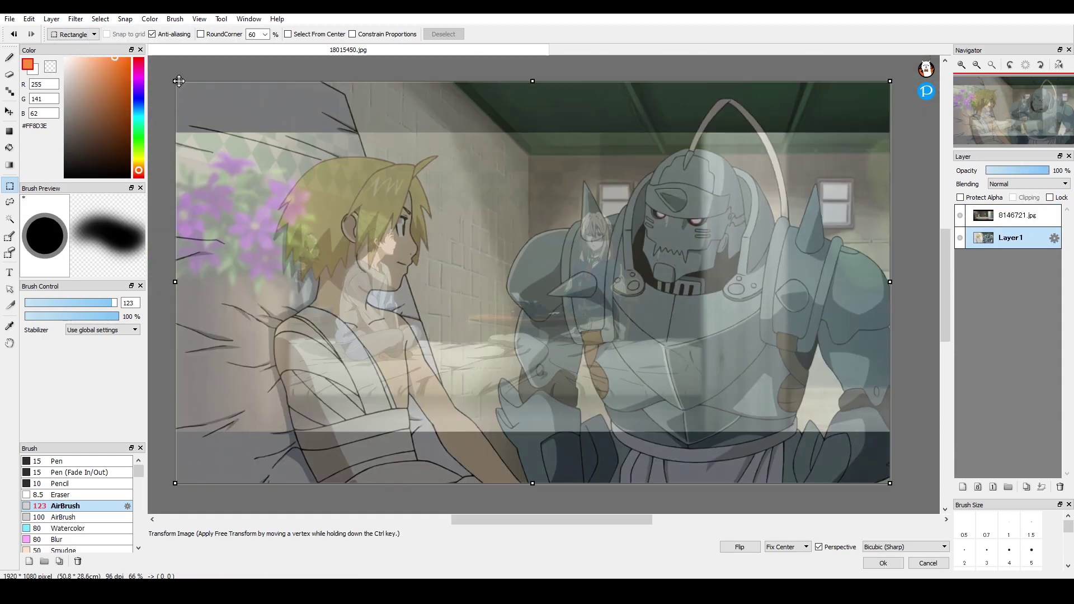
pyautogui.moveTo(178, 81); pyautogui.dragTo(305, 252)
pyautogui.moveTo(435, 263)
pyautogui.mouseDown()
pyautogui.moveTo(484, 251)
pyautogui.moveTo(434, 246)
pyautogui.mouseUp()
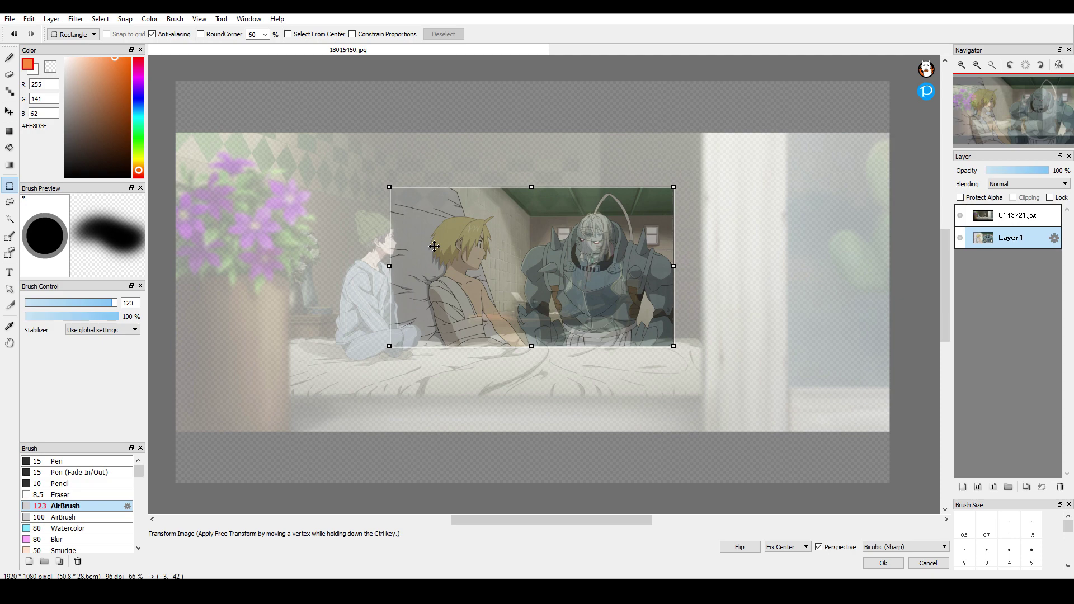
pyautogui.press('Return')
# Set the 8146721.jpg bedroom layer's opacity to 24% so the shrunken picture shows through
pyautogui.click(1012, 216)
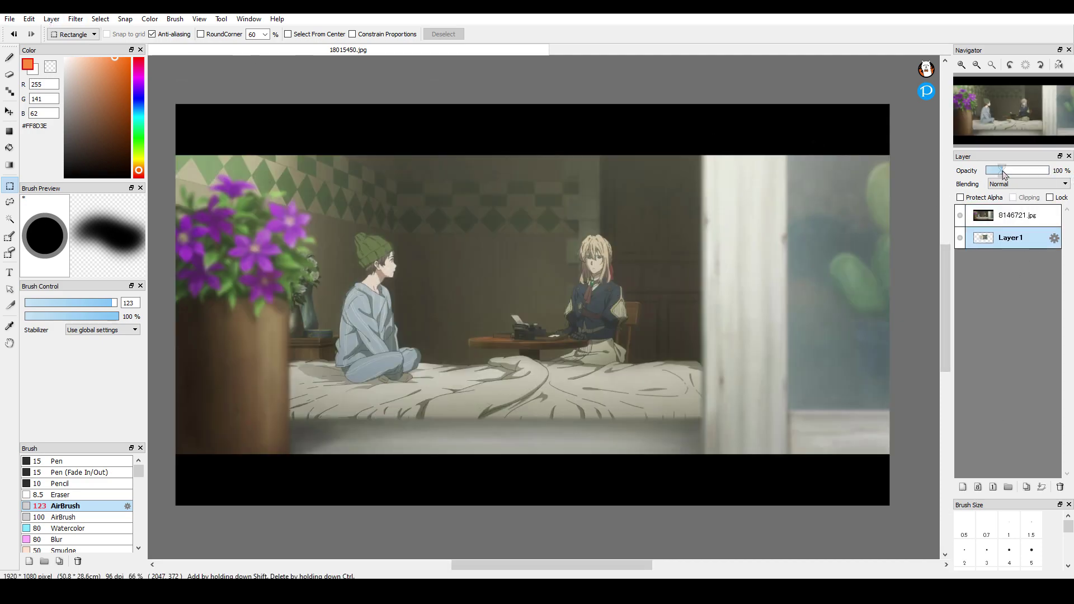
pyautogui.moveTo(1004, 170); pyautogui.dragTo(1054, 170)
pyautogui.click(1016, 216)
pyautogui.click(1002, 171)
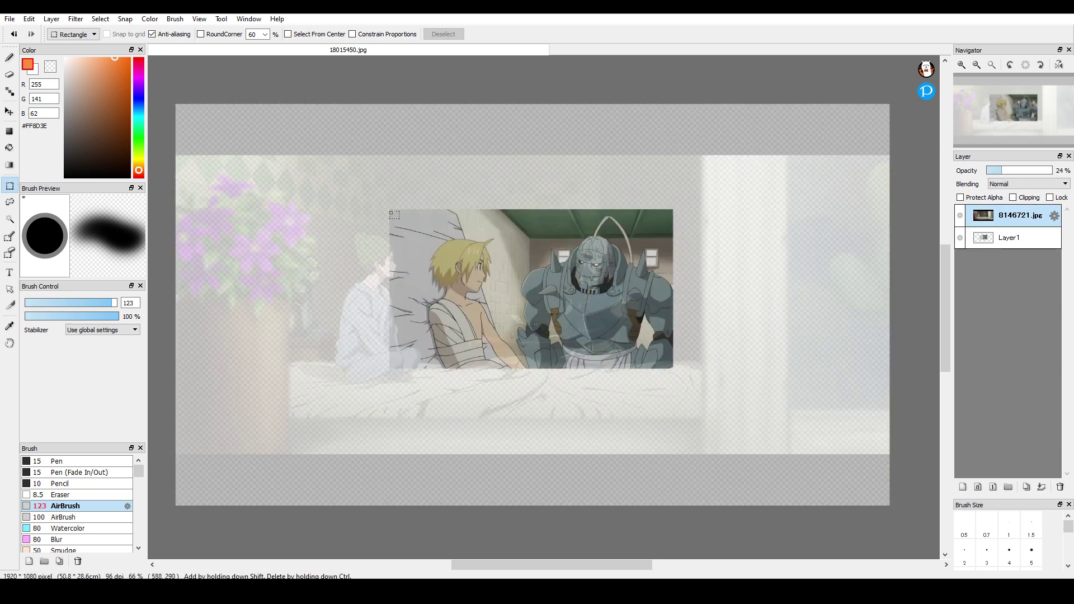
# Crop the canvas to the outline of the shrunken picture with the boy and the armor
pyautogui.moveTo(389, 209); pyautogui.dragTo(672, 368)
pyautogui.click(29, 19)
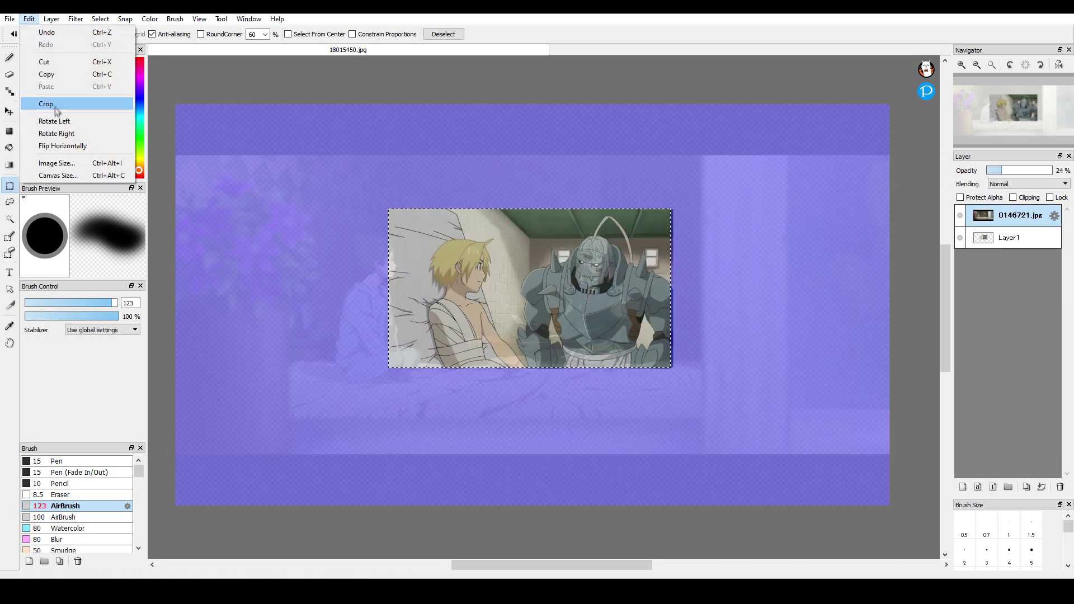
pyautogui.click(54, 105)
pyautogui.press('Return')
# Move the 8146721.jpg layer below Layer1 and restore it to full opacity
pyautogui.click(1012, 238)
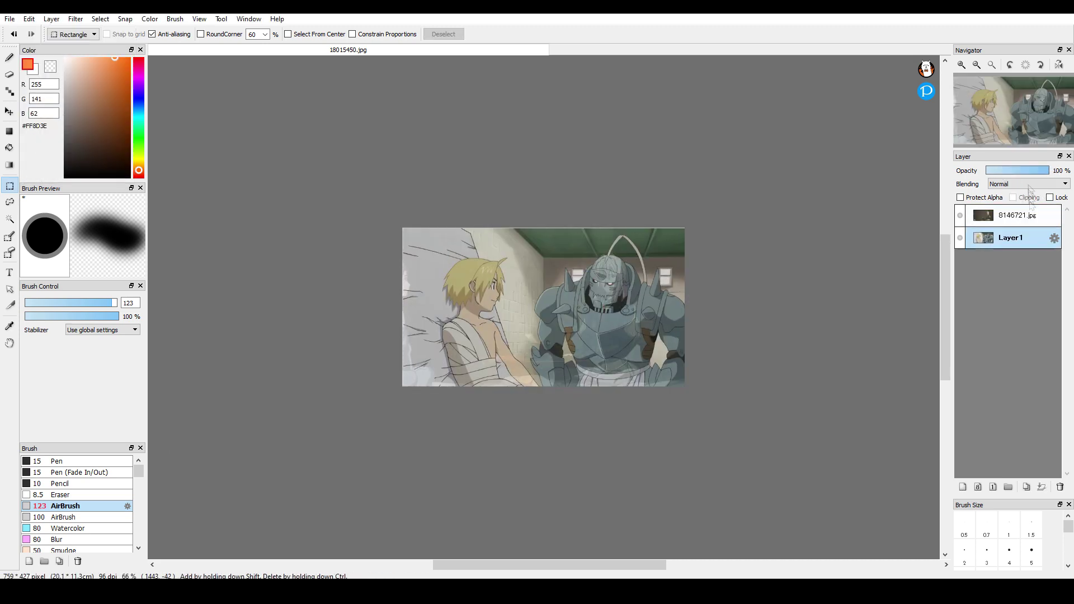
pyautogui.click(1032, 215)
pyautogui.moveTo(1005, 252); pyautogui.dragTo(1005, 252)
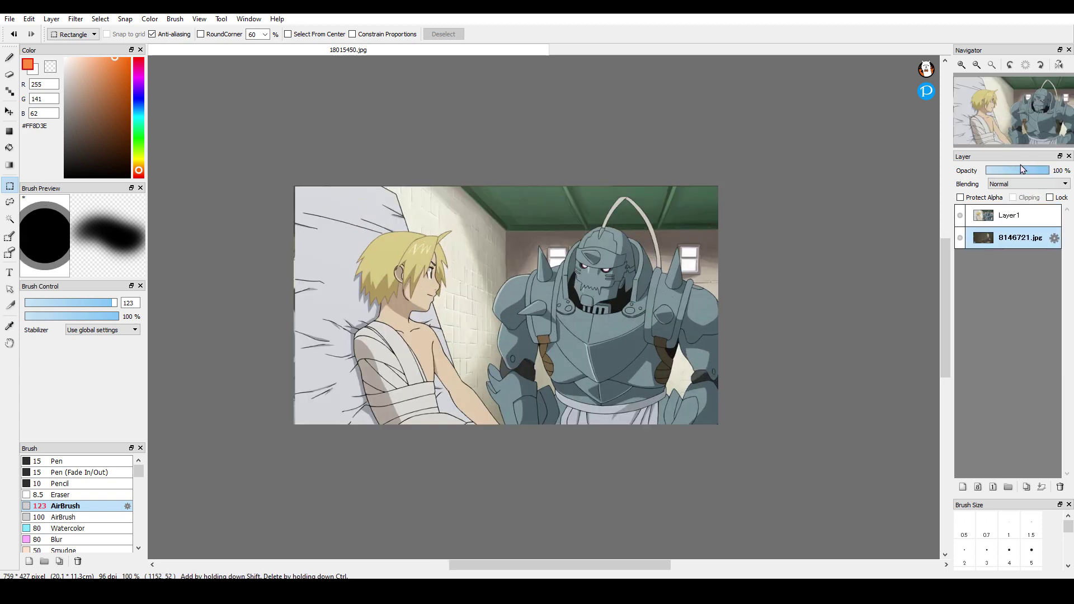
pyautogui.click(1026, 216)
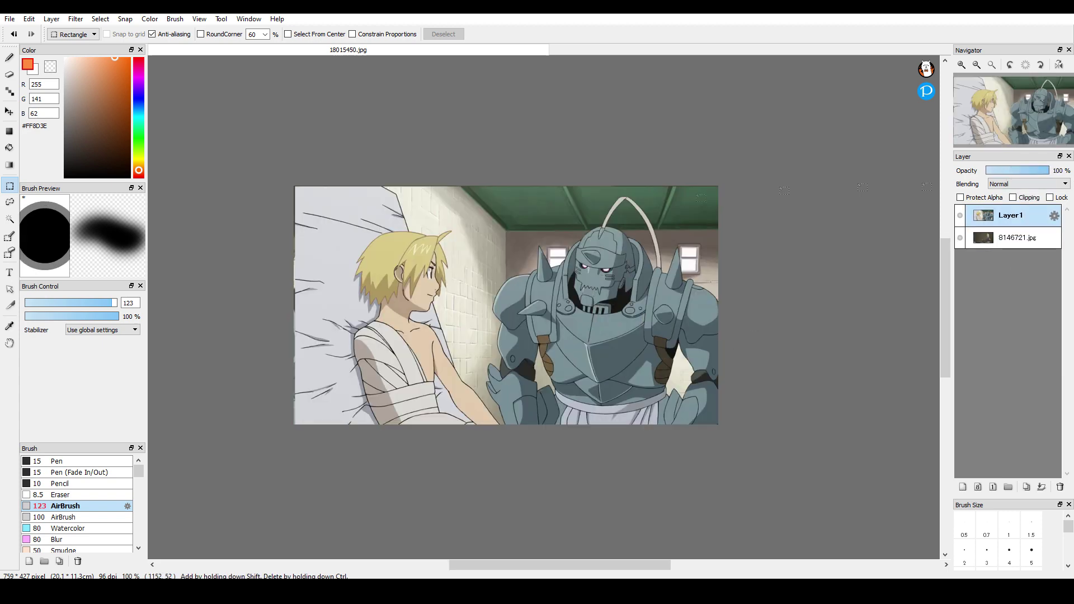
# Shift Layer1 slightly to line it up with the cropped canvas edges
pyautogui.hotkey('ctrl', '+')
pyautogui.click(10, 112)
pyautogui.moveTo(434, 247); pyautogui.dragTo(432, 246)
pyautogui.scroll(-1, 238, 305)
pyautogui.scroll(1, 446, 400)
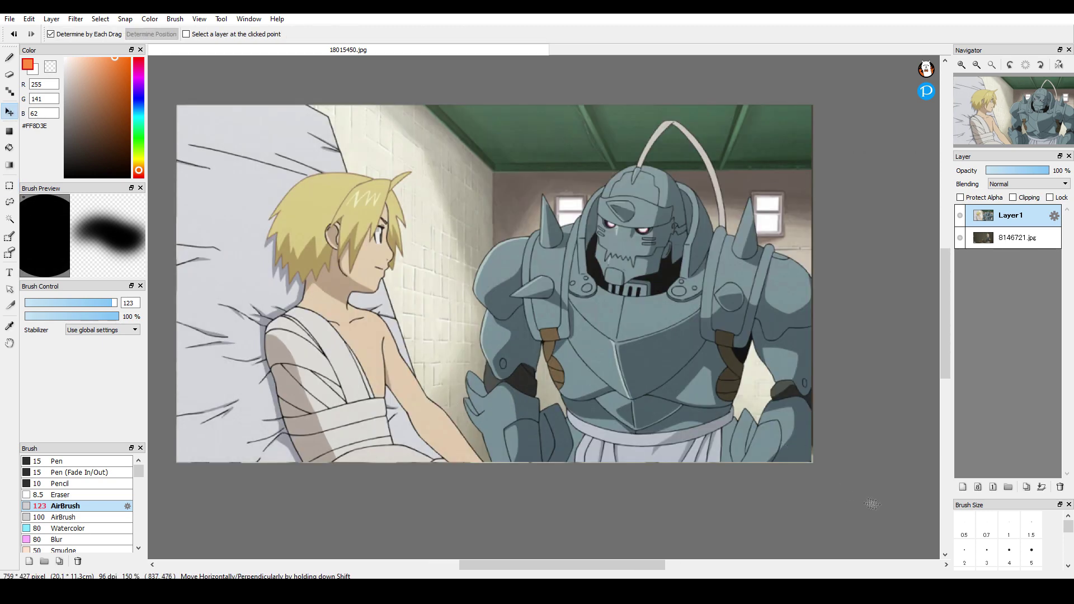
pyautogui.moveTo(556, 410); pyautogui.dragTo(556, 412)
# Try an airbrush stroke over the boy's hair and undo everything back to the uncropped canvas
pyautogui.click(10, 58)
pyautogui.scroll(3, 279, 168)
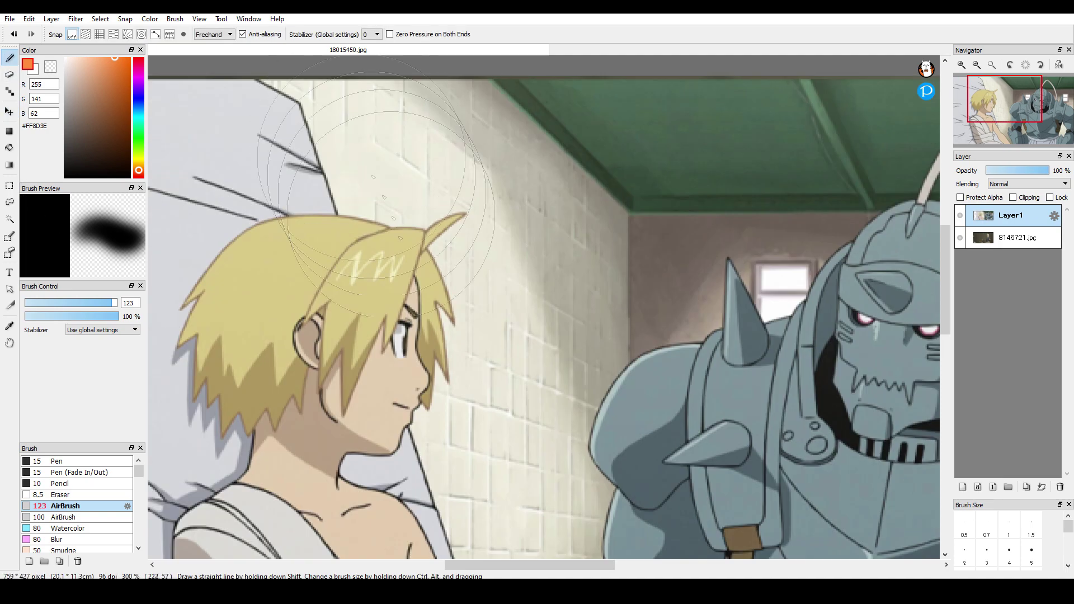
pyautogui.scroll(-2, 413, 329)
pyautogui.moveTo(412, 196)
pyautogui.mouseDown()
pyautogui.moveTo(235, 239)
pyautogui.moveTo(199, 266)
pyautogui.mouseUp()
pyautogui.hotkey('ctrl', 'z')
pyautogui.hotkey('ctrl', 'z')
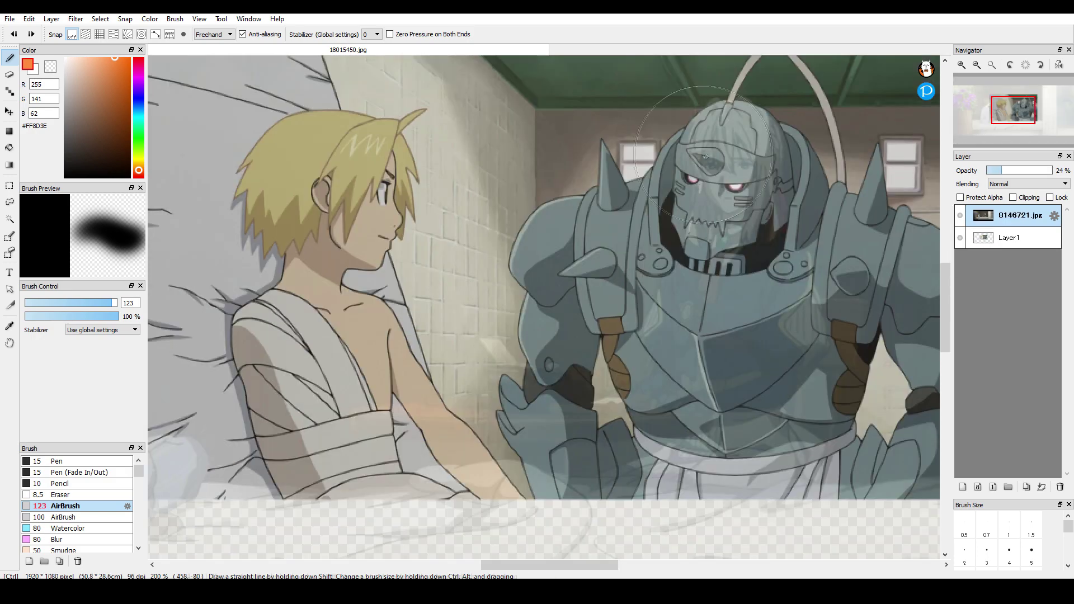
# Select the shrunken picture of the boy and the armor just inside its edges and crop the canvas to it
pyautogui.scroll(-3, 616, 316)
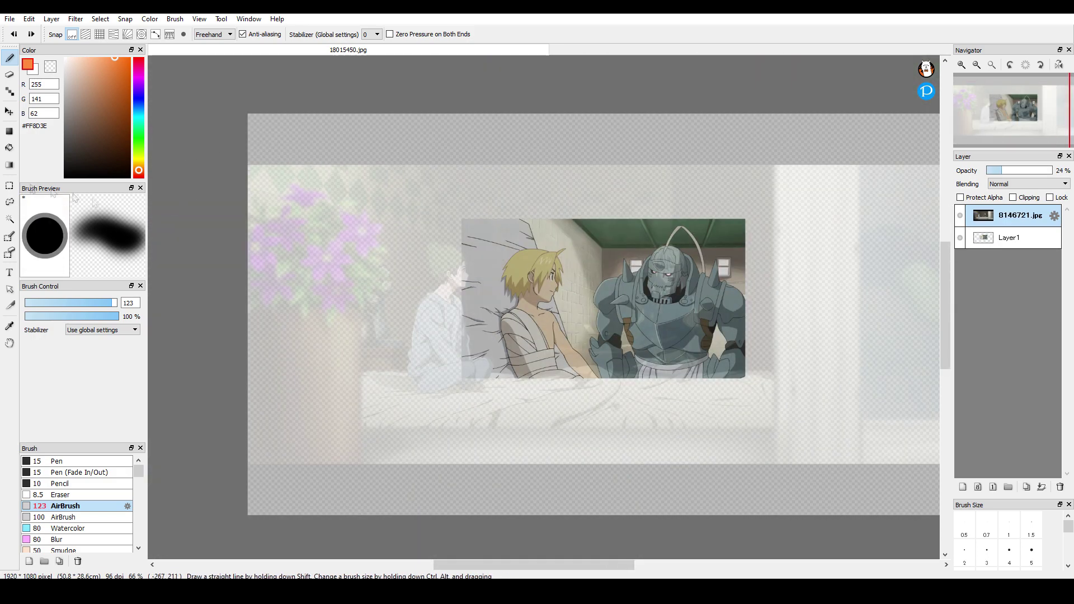
pyautogui.press('m')
pyautogui.scroll(1, 687, 317)
pyautogui.moveTo(350, 172); pyautogui.dragTo(774, 408)
pyautogui.click(29, 18)
pyautogui.click(29, 18)
pyautogui.click(29, 19)
pyautogui.click(44, 106)
# Restore the bedroom layer to 100% opacity and place Layer1 above it
pyautogui.moveTo(1053, 171); pyautogui.dragTo(1071, 177)
pyautogui.moveTo(1021, 237); pyautogui.dragTo(1019, 210)
pyautogui.scroll(1, 523, 324)
pyautogui.scroll(-1, 519, 314)
# Delete the armor figure and the surrounding wall from Layer1 using two rectangular selections
pyautogui.moveTo(837, 465); pyautogui.dragTo(538, 70)
pyautogui.press('Delete')
pyautogui.hotkey('ctrl', 'd')
pyautogui.scroll(1, 524, 247)
pyautogui.moveTo(591, 417)
pyautogui.mouseDown()
pyautogui.moveTo(501, 115)
pyautogui.moveTo(491, 112)
pyautogui.mouseUp()
pyautogui.press('Delete')
pyautogui.hotkey('ctrl', 'd')
# Set the AirBrush to size 14.2 with the transparent color and undo the trial stroke by the boy's forearm
pyautogui.scroll(4, 520, 460)
pyautogui.scroll(2, 505, 447)
pyautogui.scroll(-2, 480, 447)
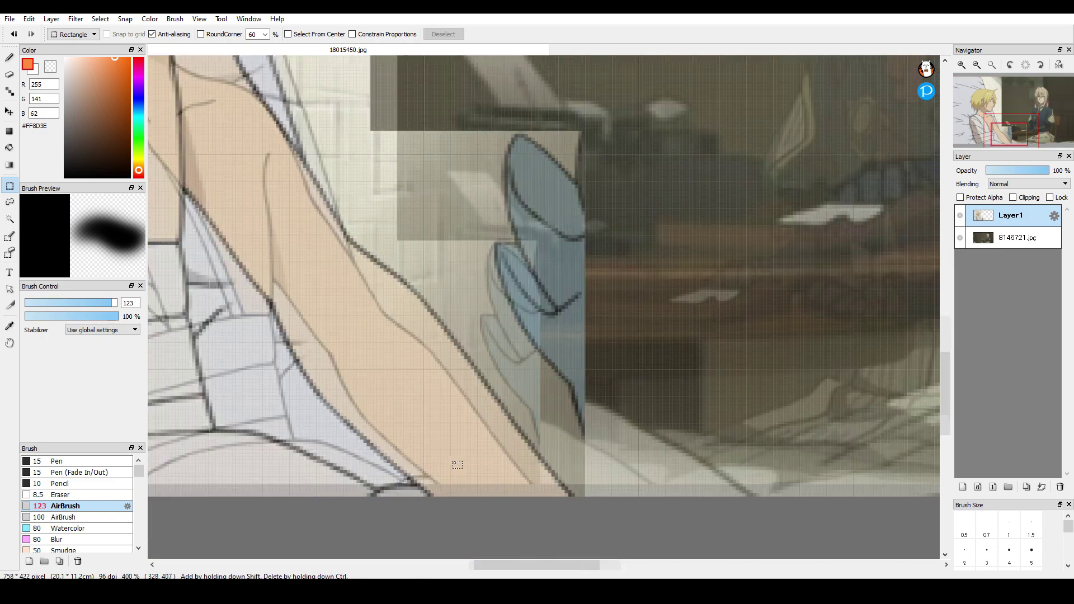
pyautogui.click(10, 58)
pyautogui.moveTo(58, 306); pyautogui.dragTo(51, 308)
pyautogui.scroll(1, 496, 428)
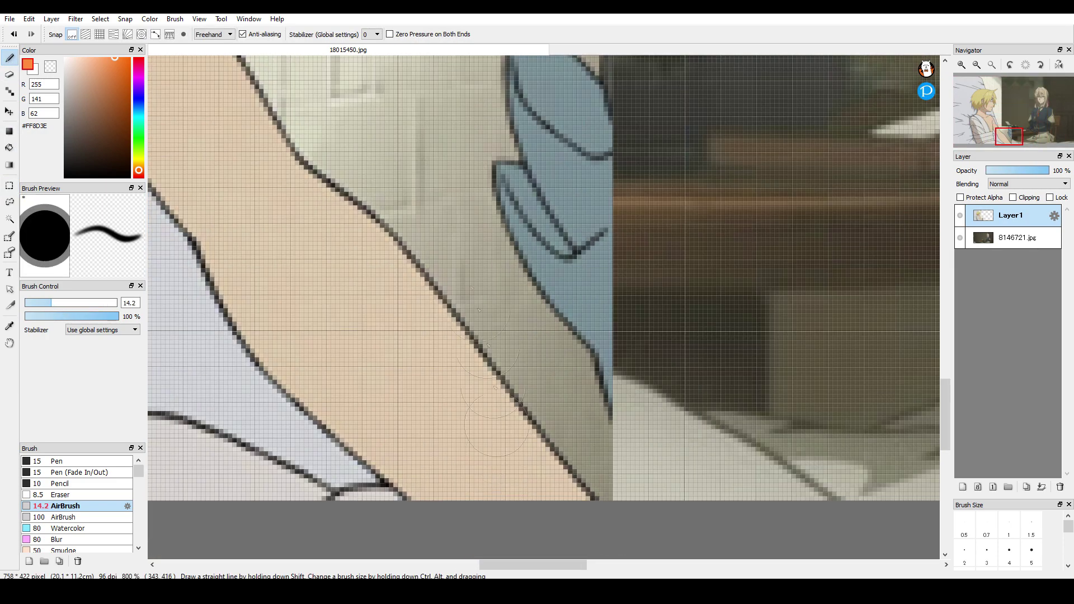
pyautogui.click(51, 67)
pyautogui.hotkey('ctrl', 'z')
# Try to erase the wall remnants beside the boy's forearm with the 14.2 brush
pyautogui.moveTo(482, 296); pyautogui.dragTo(590, 474)
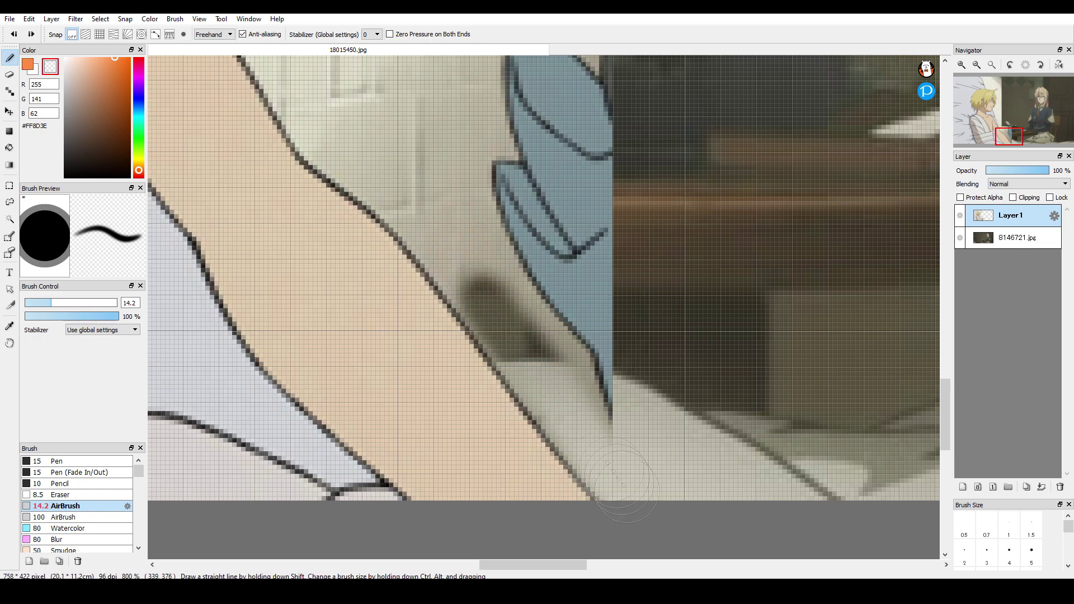
pyautogui.moveTo(543, 332); pyautogui.dragTo(458, 247)
pyautogui.scroll(-3, 646, 413)
pyautogui.scroll(2, 448, 309)
# Undo the wide erasing and erase the wall along the forearm's outer edge with the AirBrush at size 8.5
pyautogui.moveTo(50, 305); pyautogui.dragTo(40, 305)
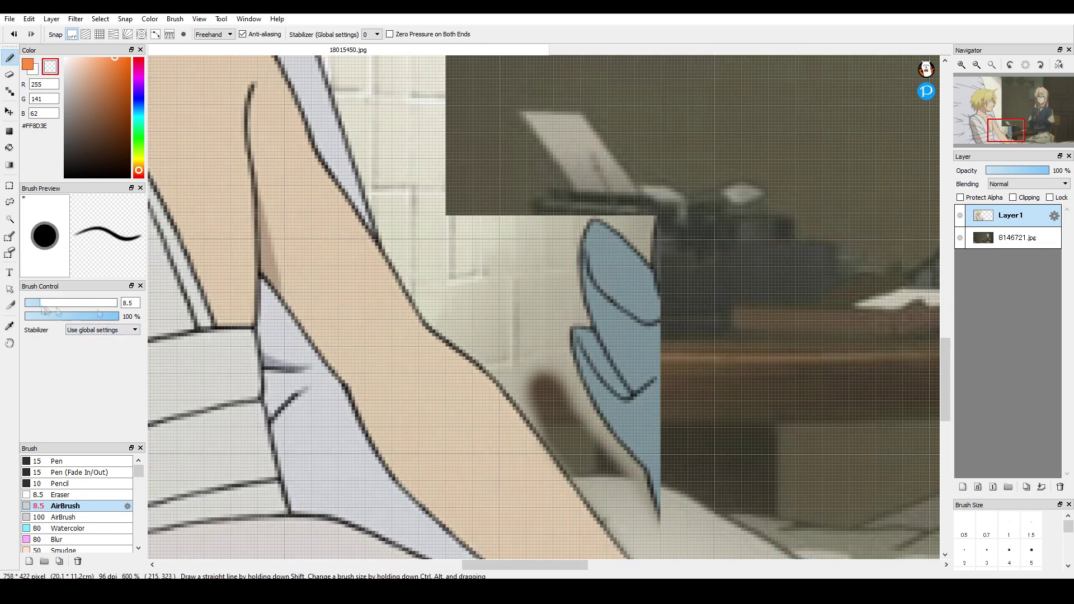
pyautogui.scroll(2, 571, 386)
pyautogui.scroll(-4, 579, 400)
pyautogui.scroll(3, 629, 487)
pyautogui.hotkey('ctrl', 'z')
pyautogui.moveTo(436, 259); pyautogui.dragTo(469, 311)
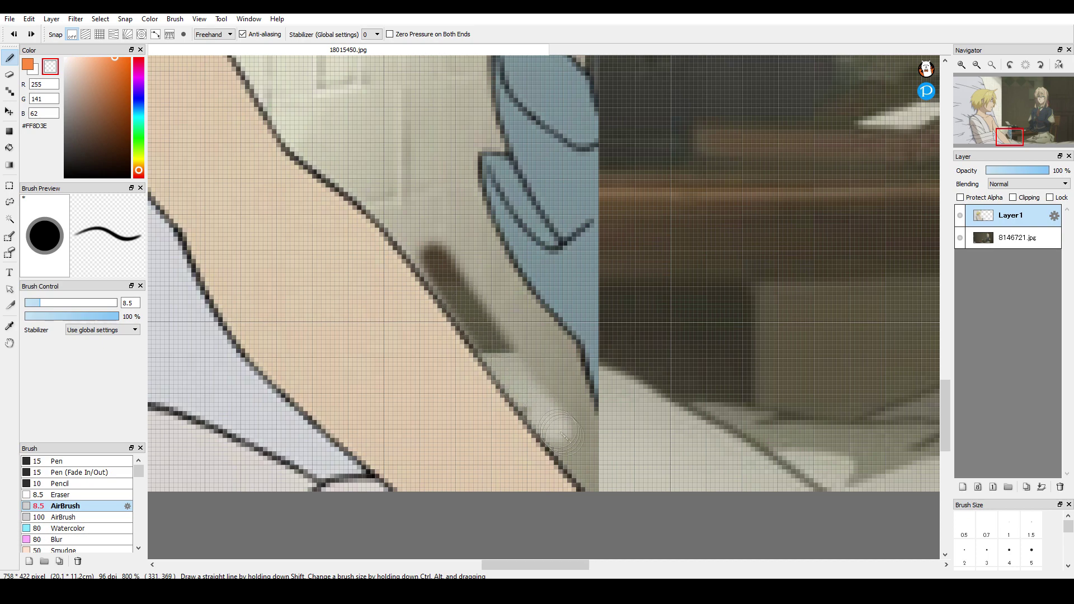
pyautogui.moveTo(412, 242); pyautogui.dragTo(300, 139)
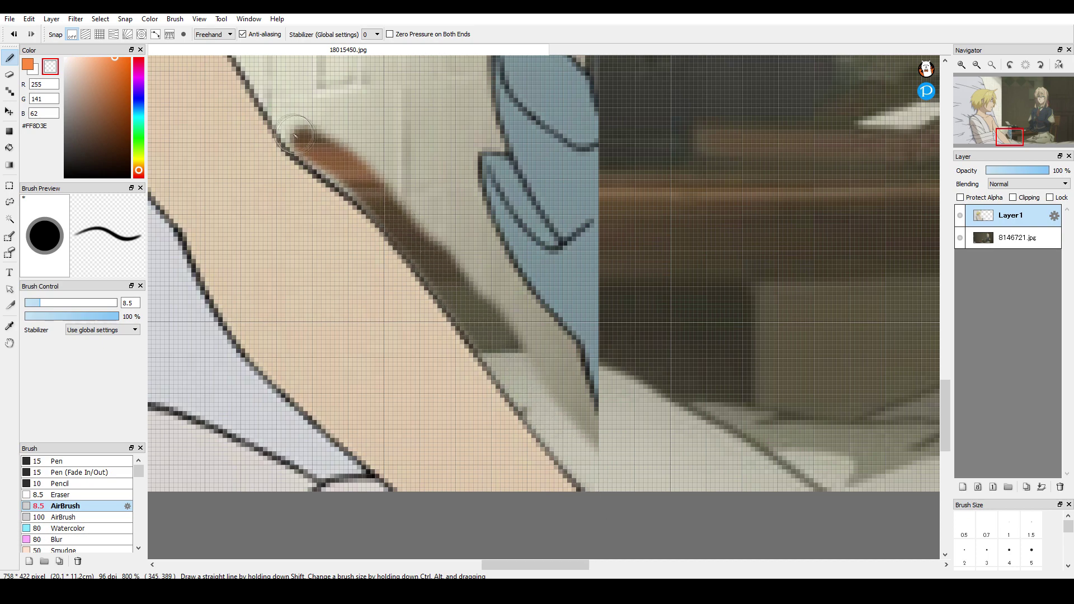
pyautogui.moveTo(351, 177); pyautogui.dragTo(428, 227)
# Erase the wall along the boy's upper arm and the pillow's edge up to his neck
pyautogui.scroll(-3, 493, 330)
pyautogui.scroll(3, 389, 126)
pyautogui.moveTo(381, 251)
pyautogui.mouseDown()
pyautogui.moveTo(376, 122)
pyautogui.moveTo(411, 239)
pyautogui.moveTo(470, 349)
pyautogui.mouseUp()
pyautogui.scroll(-3, 401, 228)
pyautogui.scroll(3, 394, 152)
pyautogui.moveTo(378, 100); pyautogui.dragTo(516, 499)
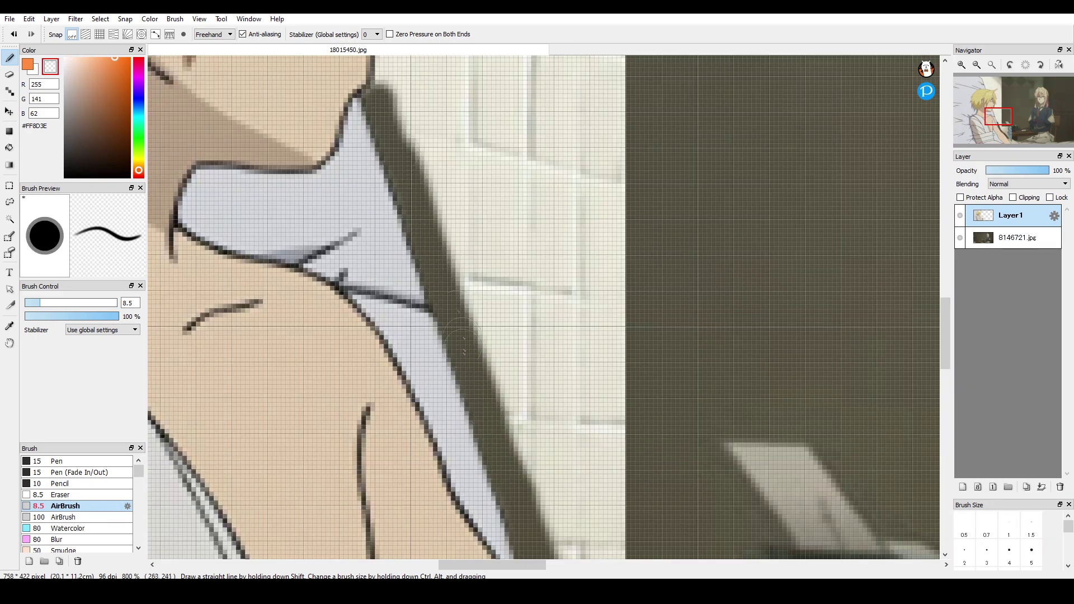
# Erase the wall beneath the boy's mouth and along his chin with the AirBrush at size 8.5
pyautogui.scroll(-4, 401, 156)
pyautogui.scroll(6, 476, 306)
pyautogui.moveTo(456, 301)
pyautogui.mouseDown()
pyautogui.moveTo(443, 309)
pyautogui.moveTo(448, 332)
pyautogui.mouseUp()
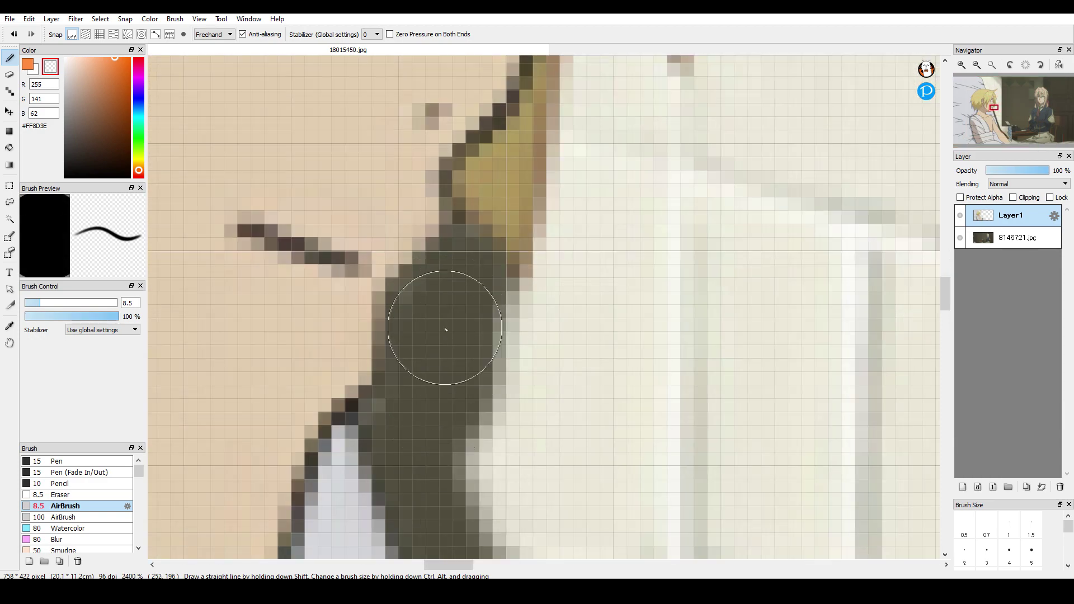
# Erase a strip of wall along the outer edge of the boy's front hair lock at size 8.5
pyautogui.scroll(-5, 447, 333)
pyautogui.scroll(4, 503, 304)
pyautogui.scroll(-3, 580, 342)
pyautogui.scroll(-1, 580, 343)
pyautogui.scroll(4, 538, 193)
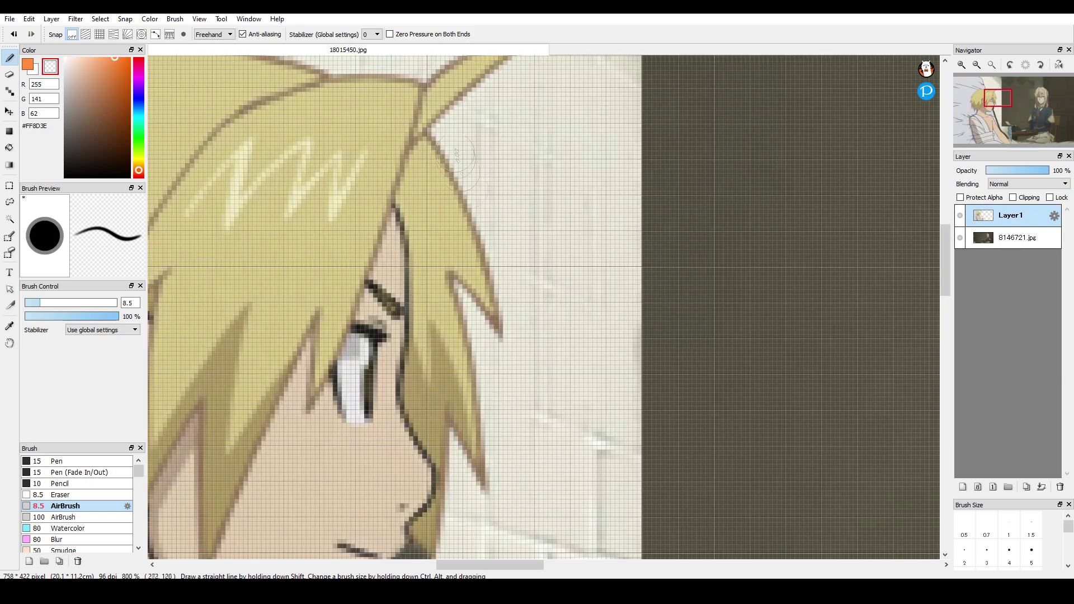
pyautogui.moveTo(456, 145)
pyautogui.mouseDown()
pyautogui.moveTo(525, 342)
pyautogui.moveTo(443, 133)
pyautogui.mouseUp()
pyautogui.scroll(-2, 533, 314)
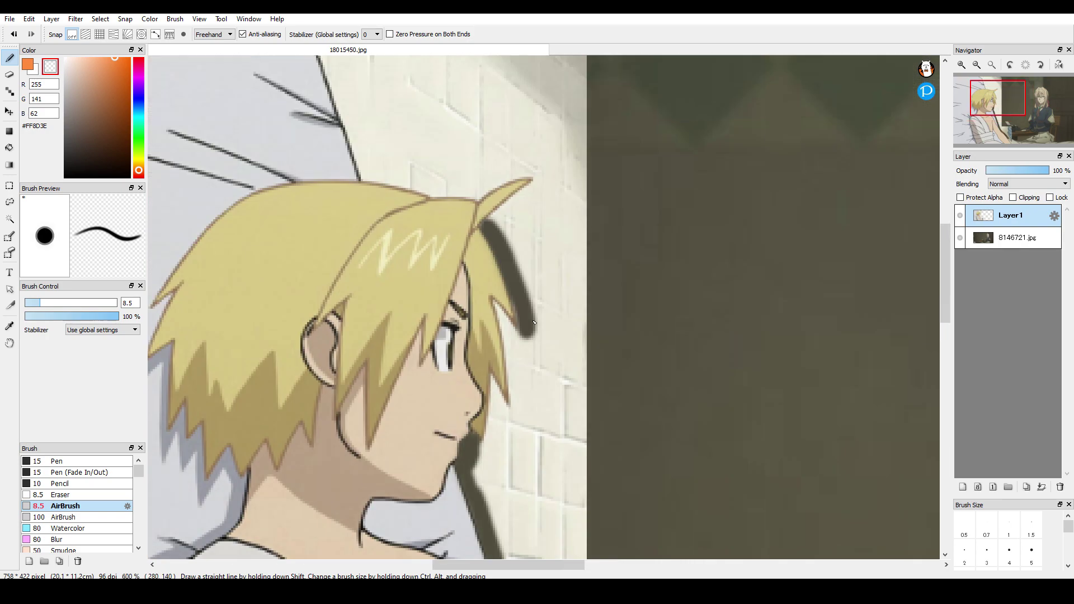
# Set the AirBrush size to 3.4 and erase the wall inside the notch of the front hair lock
pyautogui.scroll(2, 525, 324)
pyautogui.moveTo(35, 306); pyautogui.dragTo(31, 307)
pyautogui.scroll(3, 518, 365)
pyautogui.moveTo(373, 101); pyautogui.dragTo(499, 276)
pyautogui.moveTo(386, 132); pyautogui.dragTo(433, 419)
pyautogui.scroll(-2, 433, 419)
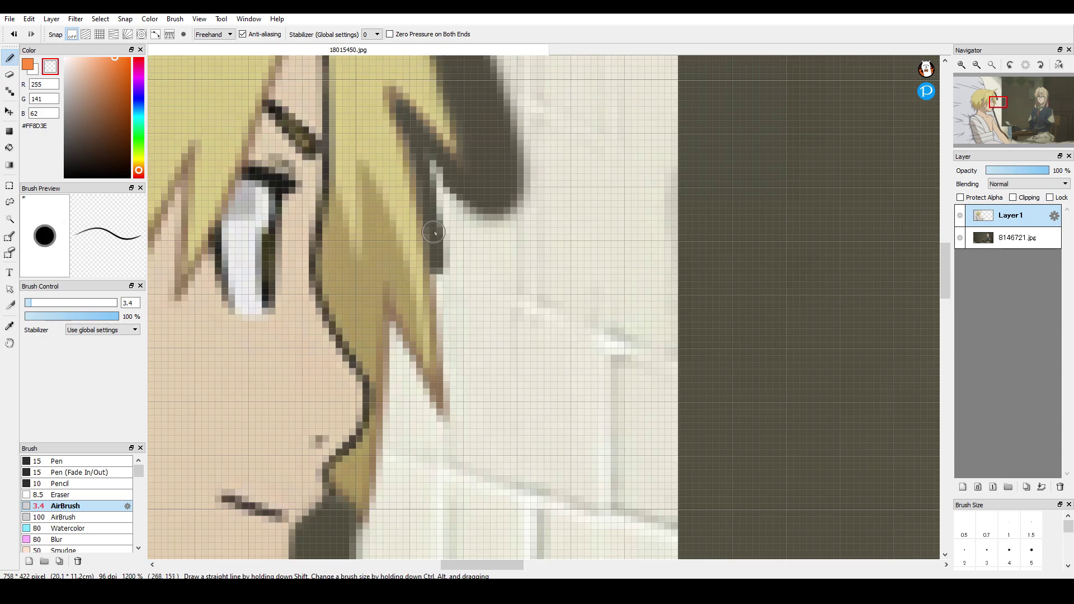
# Erase the wall around the lower hair spike and down the strand beside the boy's nose and mouth
pyautogui.moveTo(434, 220); pyautogui.dragTo(447, 411)
pyautogui.moveTo(434, 278); pyautogui.dragTo(429, 226)
pyautogui.scroll(1, 403, 377)
pyautogui.moveTo(386, 297); pyautogui.dragTo(464, 431)
pyautogui.scroll(-1, 404, 369)
pyautogui.moveTo(404, 369)
pyautogui.mouseDown()
pyautogui.moveTo(406, 72)
pyautogui.moveTo(436, 152)
pyautogui.moveTo(386, 320)
pyautogui.mouseUp()
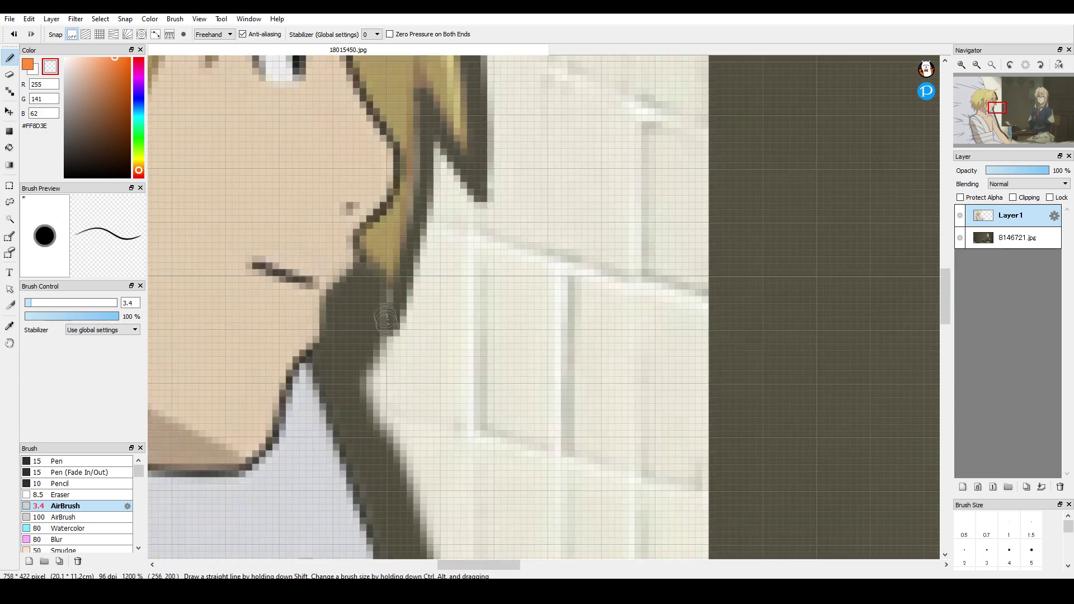
# Erase the wall along the top of the boy's hair and around the raised strand with the 3.4 AirBrush
pyautogui.scroll(-3, 436, 160)
pyautogui.scroll(2, 342, 198)
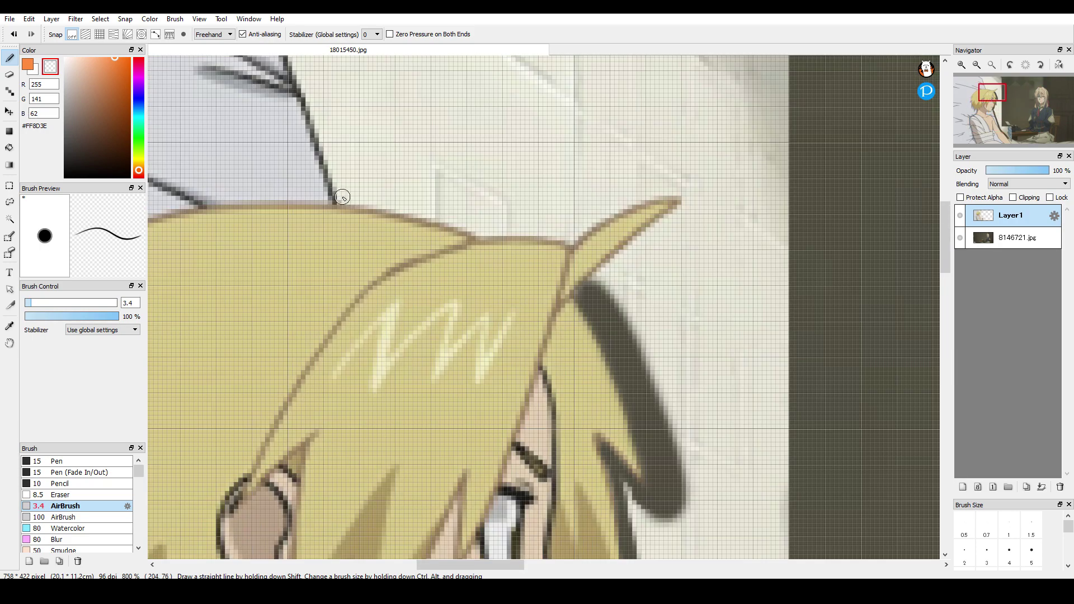
pyautogui.scroll(3, 364, 187)
pyautogui.moveTo(283, 242); pyautogui.dragTo(664, 316)
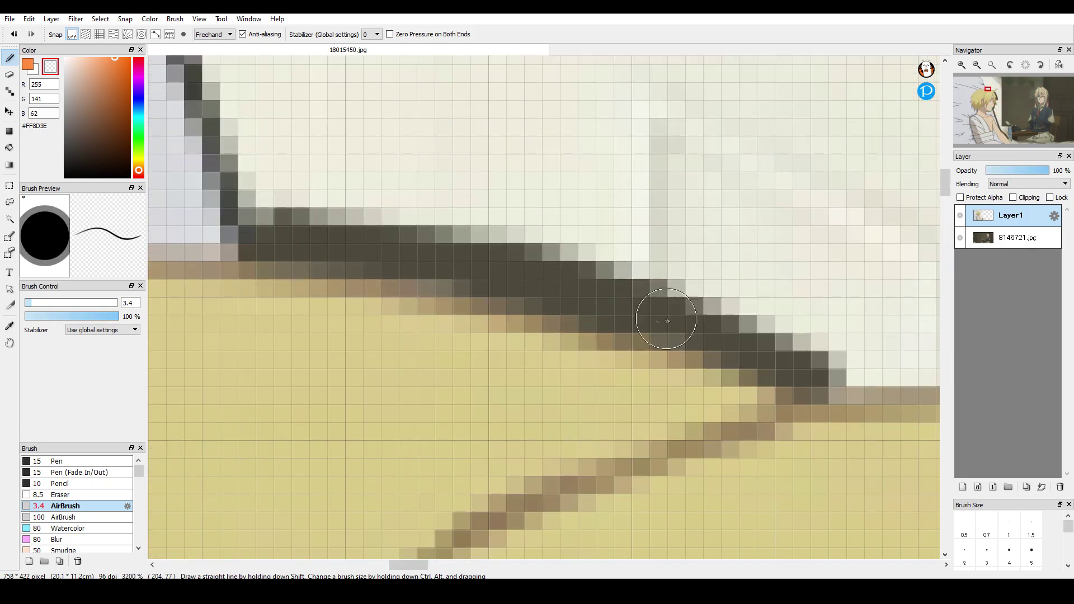
pyautogui.scroll(-4, 664, 317)
pyautogui.scroll(3, 811, 334)
pyautogui.moveTo(302, 298)
pyautogui.mouseDown()
pyautogui.moveTo(466, 302)
pyautogui.moveTo(706, 206)
pyautogui.moveTo(652, 302)
pyautogui.moveTo(524, 407)
pyautogui.mouseUp()
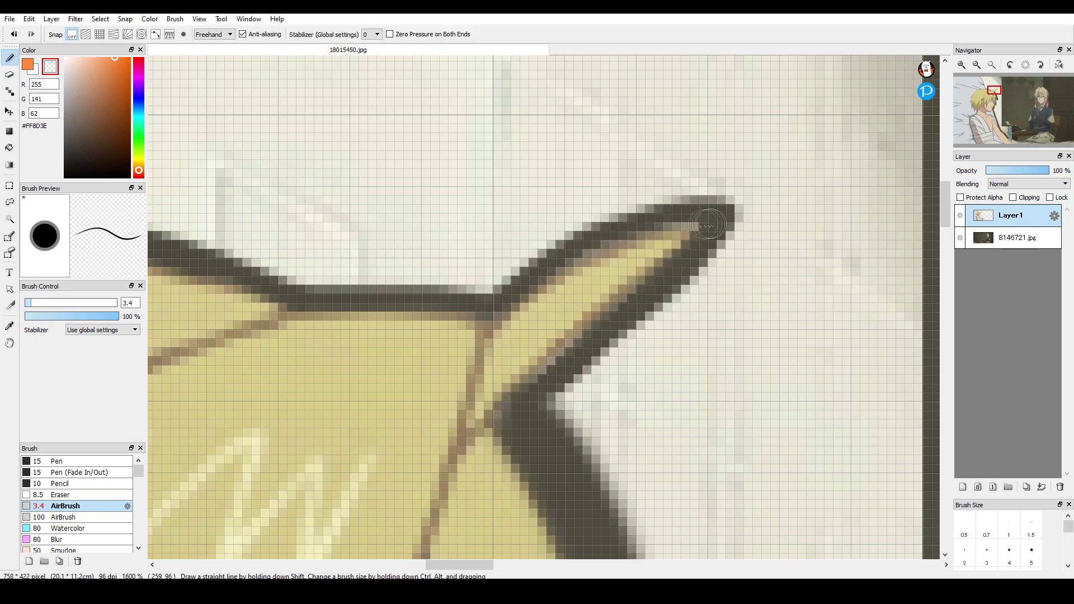
pyautogui.moveTo(717, 225); pyautogui.dragTo(551, 344)
# Set the AirBrush size to 5.8 and erase the wall along the pillow's upper edge down to the boy's hair
pyautogui.scroll(-4, 637, 305)
pyautogui.scroll(2, 431, 93)
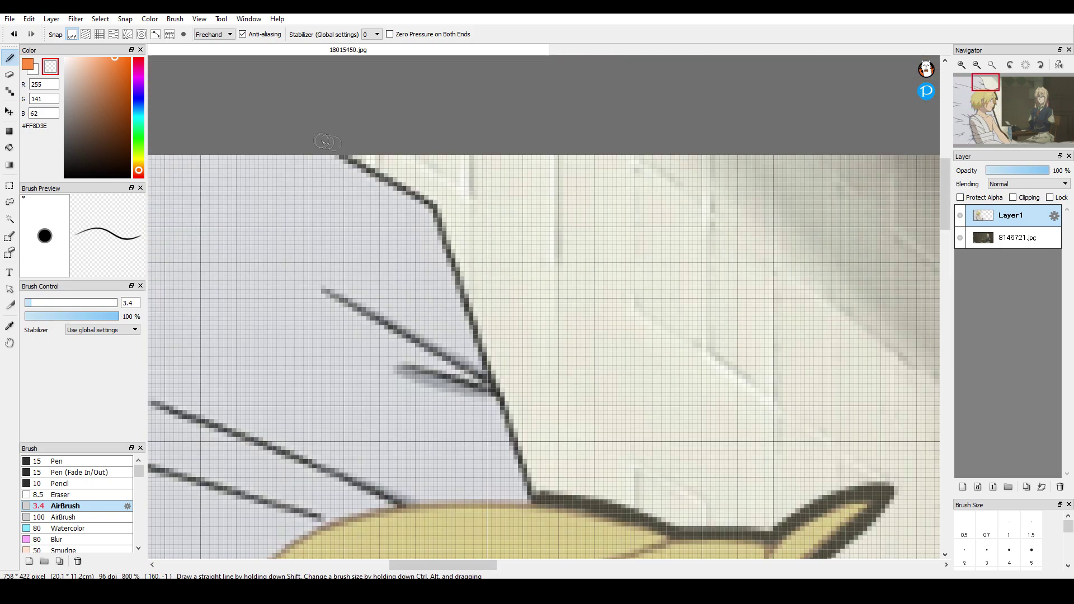
pyautogui.moveTo(364, 155); pyautogui.dragTo(430, 182)
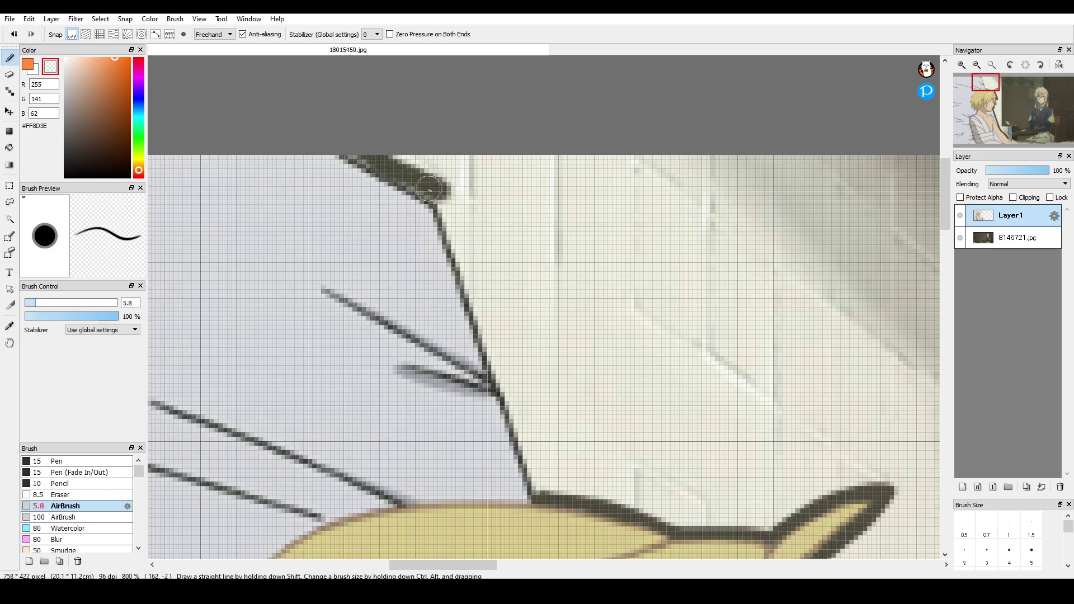
pyautogui.moveTo(456, 217); pyautogui.dragTo(495, 307)
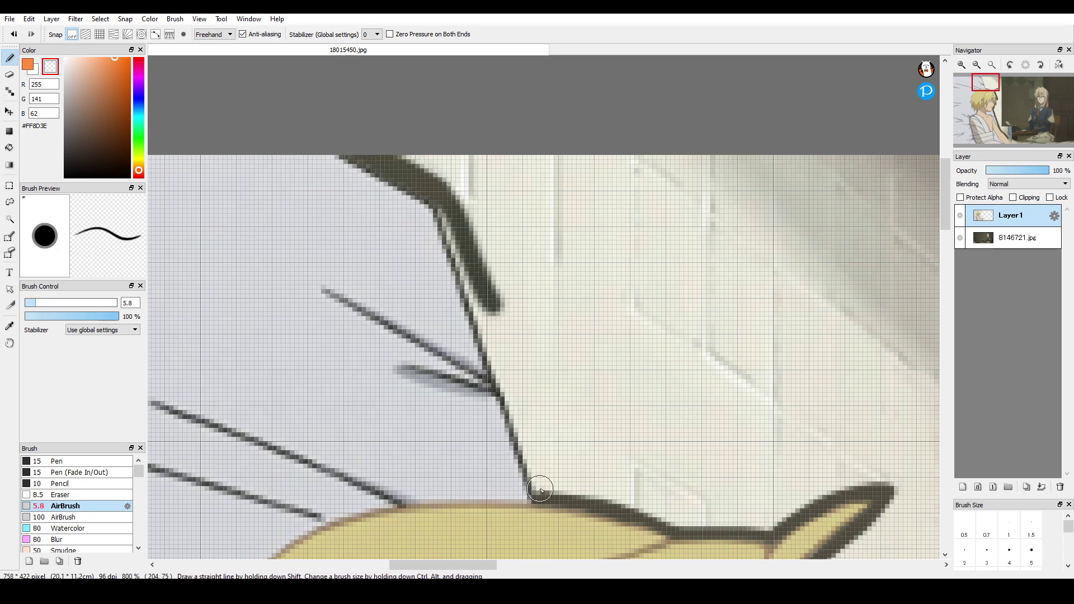
pyautogui.moveTo(526, 435); pyautogui.dragTo(506, 353)
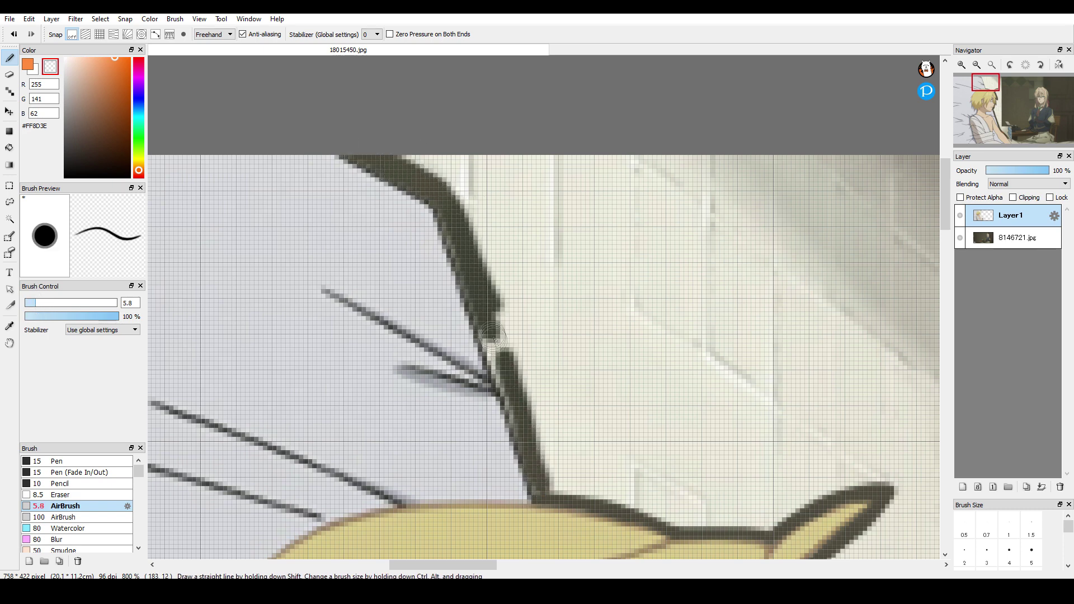
pyautogui.scroll(1, 518, 378)
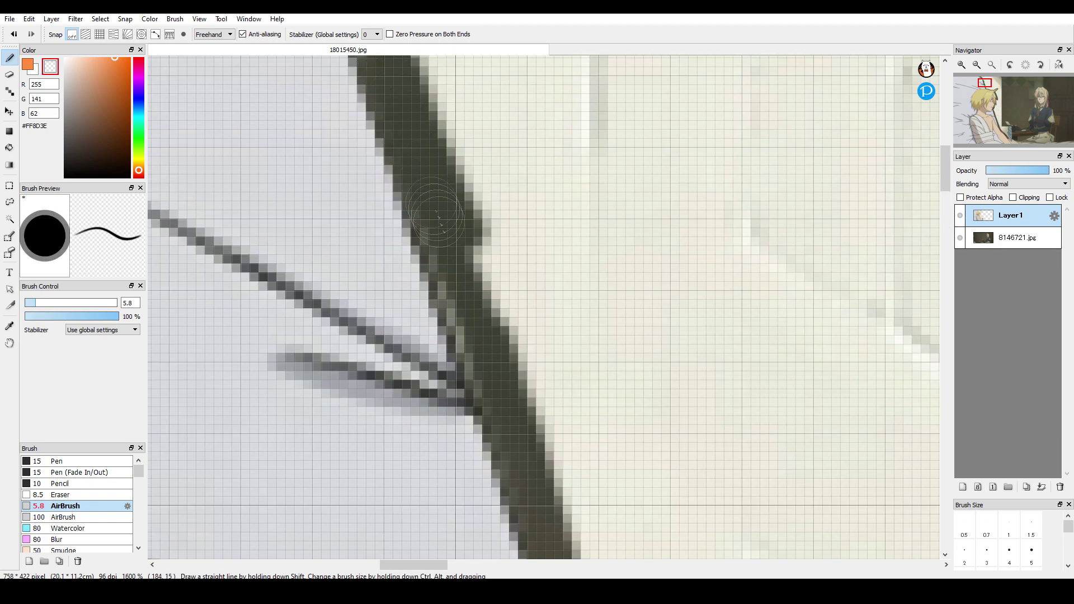
pyautogui.scroll(-1, 417, 274)
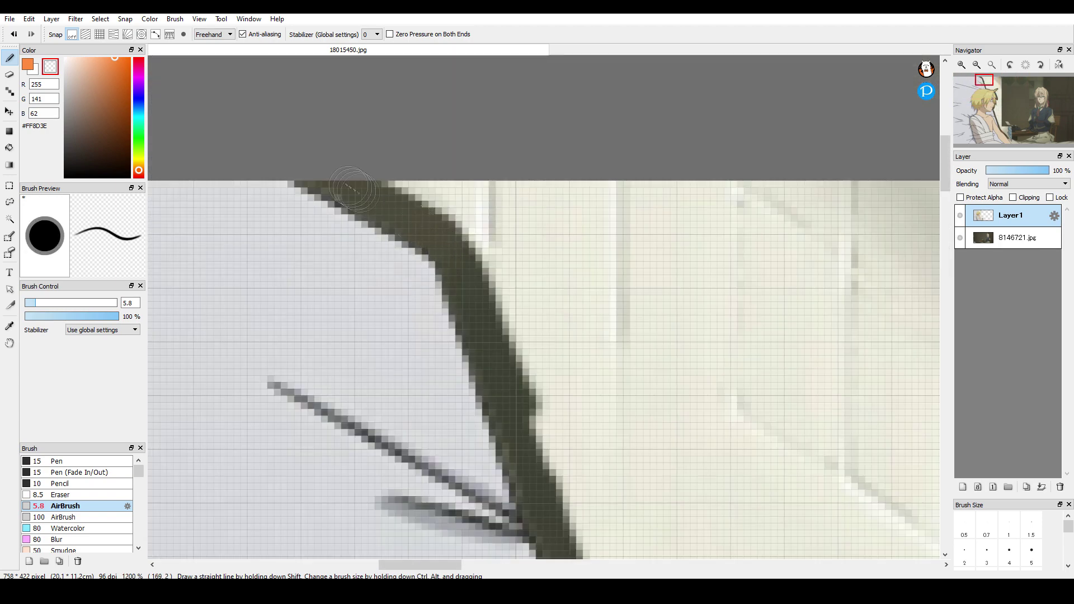
# Switch to the Eraser at size 60 and clear the leftover picture beside the boy's arm and over the typewriter table
pyautogui.scroll(-7, 438, 142)
pyautogui.scroll(1, 504, 251)
pyautogui.click(10, 74)
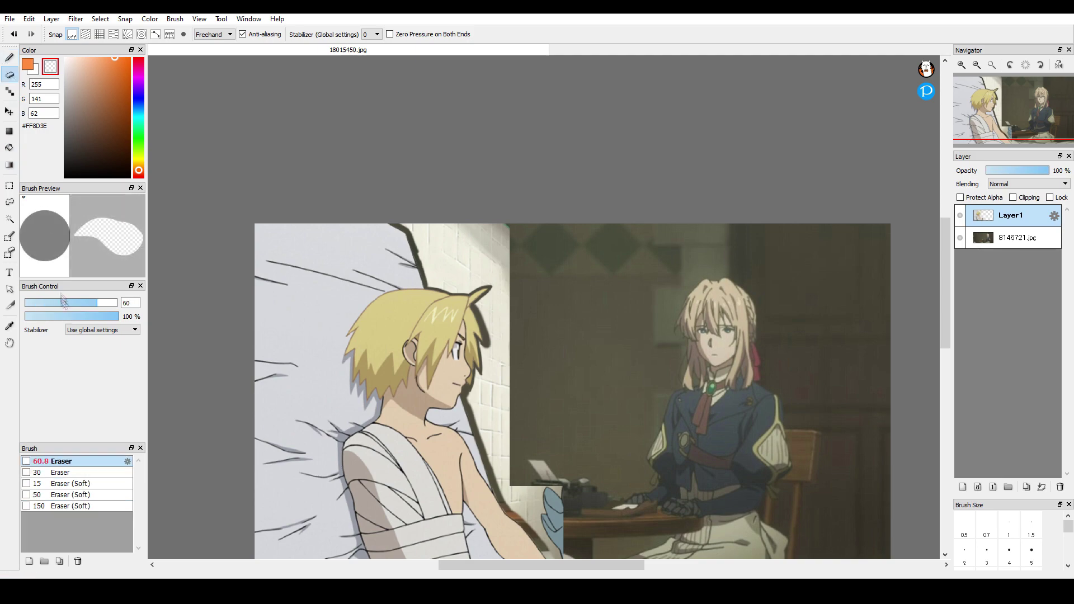
pyautogui.scroll(-2, 562, 380)
pyautogui.scroll(4, 552, 432)
pyautogui.moveTo(431, 316); pyautogui.dragTo(525, 420)
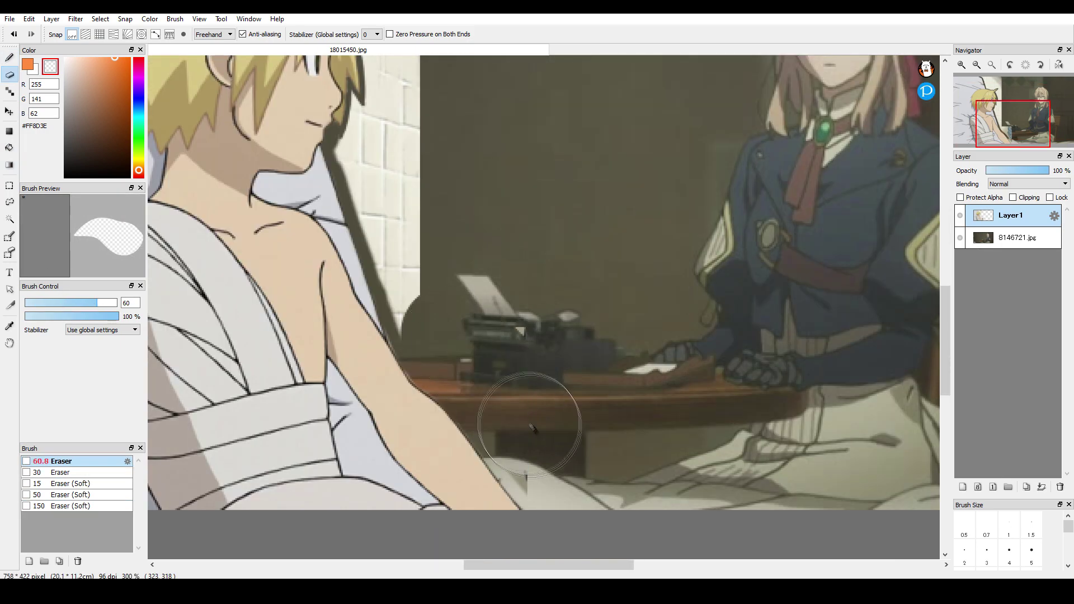
pyautogui.scroll(1, 485, 319)
pyautogui.moveTo(444, 300); pyautogui.dragTo(505, 471)
# Reduce the Eraser size and erase the wall remnants beside the boy's chin and front hair lock
pyautogui.scroll(-3, 502, 369)
pyautogui.scroll(3, 499, 353)
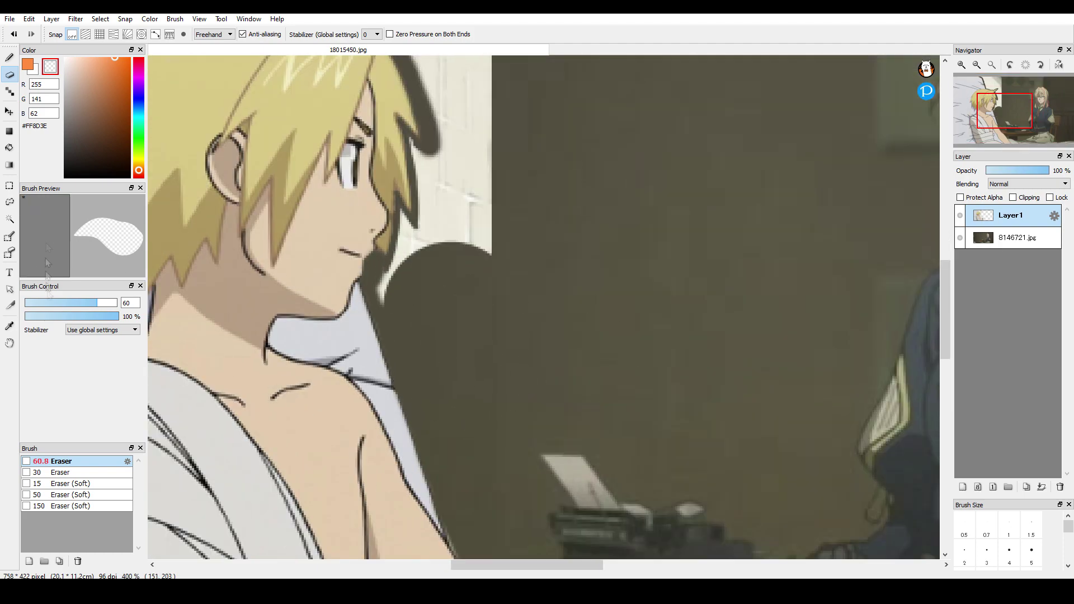
pyautogui.click(50, 303)
pyautogui.scroll(2, 489, 280)
pyautogui.moveTo(313, 340)
pyautogui.mouseDown()
pyautogui.moveTo(285, 282)
pyautogui.moveTo(354, 249)
pyautogui.mouseUp()
pyautogui.scroll(-5, 371, 264)
pyautogui.scroll(4, 364, 177)
pyautogui.moveTo(367, 196)
pyautogui.mouseDown()
pyautogui.moveTo(385, 232)
pyautogui.moveTo(414, 380)
pyautogui.mouseUp()
# Set the Eraser size to 5.2 and clear the wall remaining between the front hair spikes and the area above his chin
pyautogui.moveTo(56, 303); pyautogui.dragTo(38, 302)
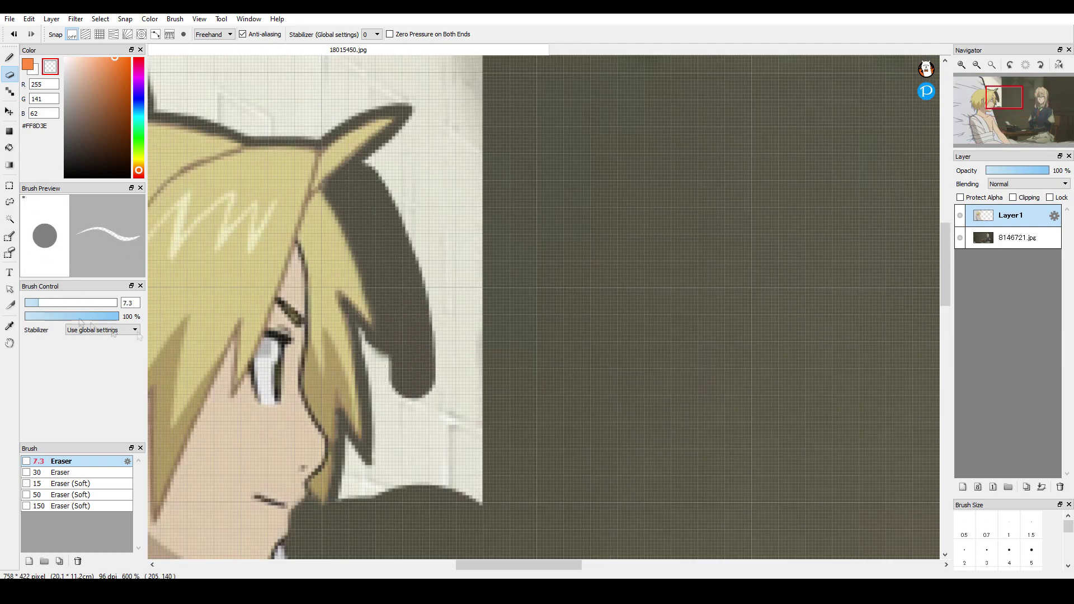
pyautogui.scroll(-3, 412, 268)
pyautogui.scroll(4, 411, 268)
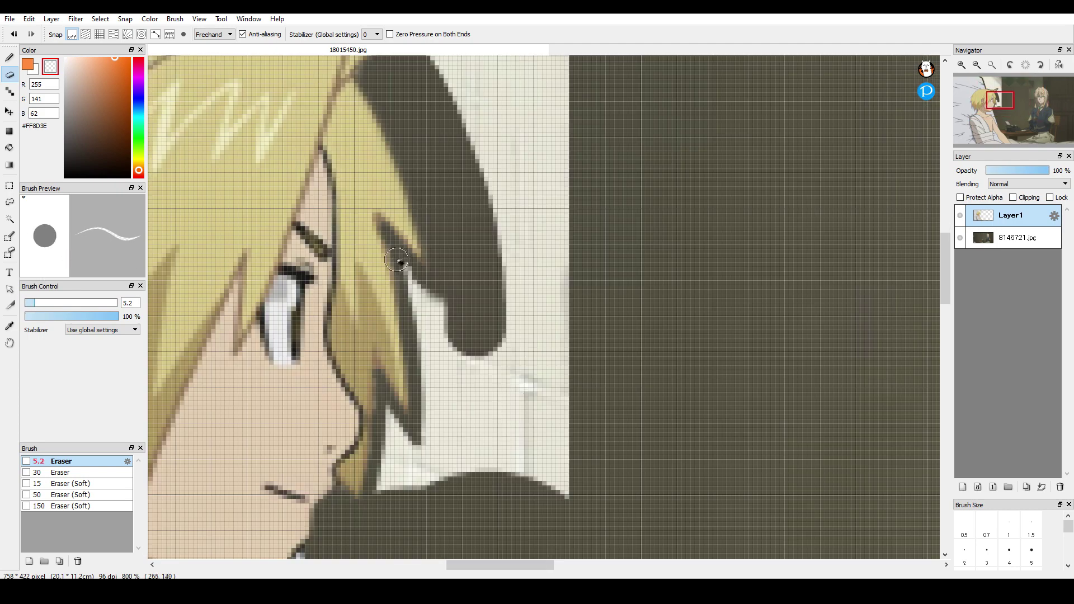
pyautogui.moveTo(412, 274)
pyautogui.mouseDown()
pyautogui.moveTo(423, 346)
pyautogui.moveTo(419, 457)
pyautogui.mouseUp()
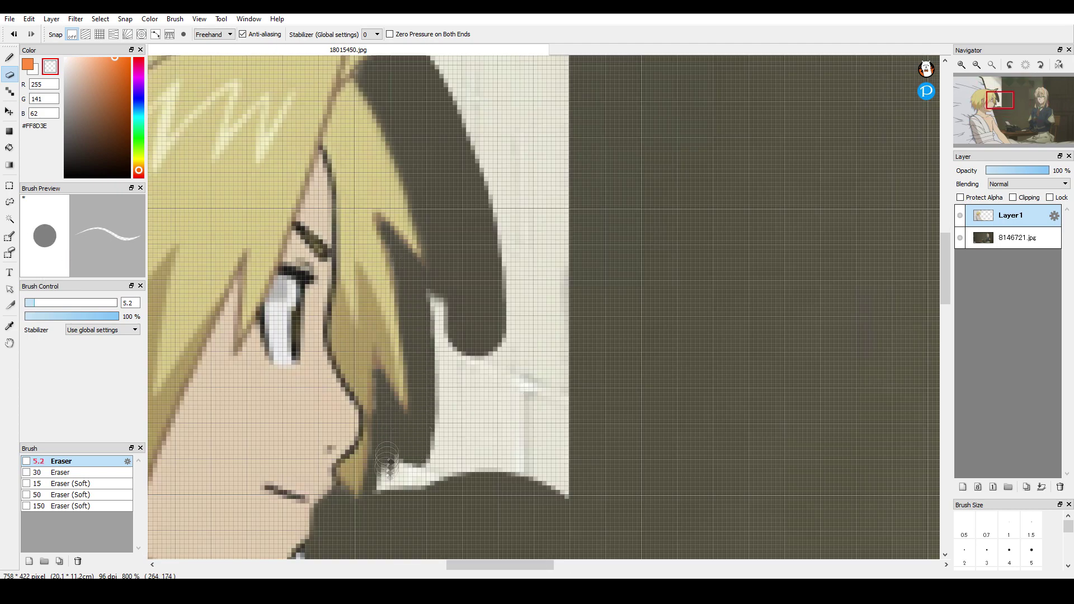
pyautogui.moveTo(433, 477)
pyautogui.mouseDown()
pyautogui.moveTo(435, 302)
pyautogui.moveTo(448, 317)
pyautogui.moveTo(459, 507)
pyautogui.moveTo(477, 350)
pyautogui.moveTo(464, 500)
pyautogui.moveTo(501, 311)
pyautogui.moveTo(501, 471)
pyautogui.moveTo(589, 516)
pyautogui.moveTo(513, 323)
pyautogui.mouseUp()
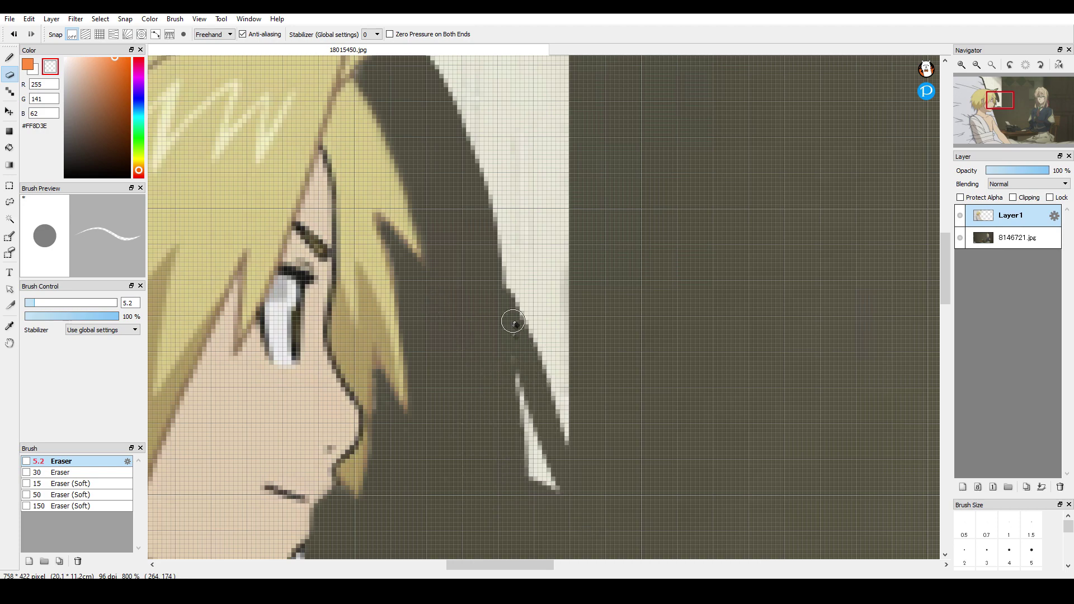
pyautogui.scroll(-5, 404, 430)
pyautogui.scroll(6, 448, 442)
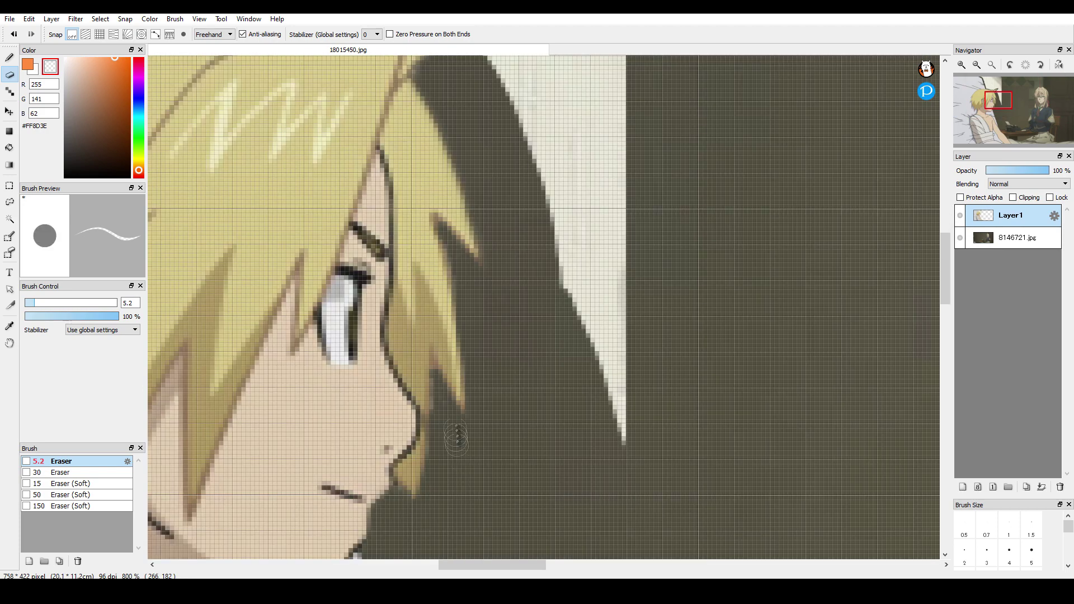
# Erase the remaining wall above and in front of the boy's hair and beside the pillow with the Eraser at sizes 8.5 and 21
pyautogui.scroll(-6, 412, 326)
pyautogui.scroll(-4, 411, 326)
pyautogui.scroll(5, 410, 315)
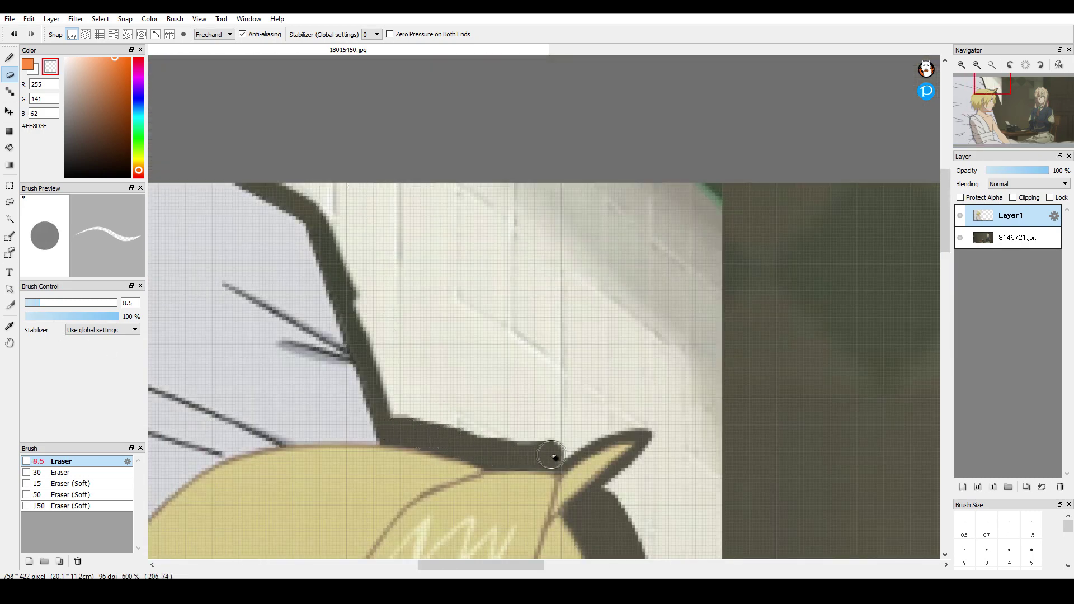
pyautogui.click(63, 305)
pyautogui.moveTo(313, 184)
pyautogui.mouseDown()
pyautogui.moveTo(348, 181)
pyautogui.moveTo(379, 304)
pyautogui.moveTo(471, 413)
pyautogui.moveTo(712, 407)
pyautogui.moveTo(442, 351)
pyautogui.moveTo(453, 246)
pyautogui.moveTo(750, 199)
pyautogui.mouseUp()
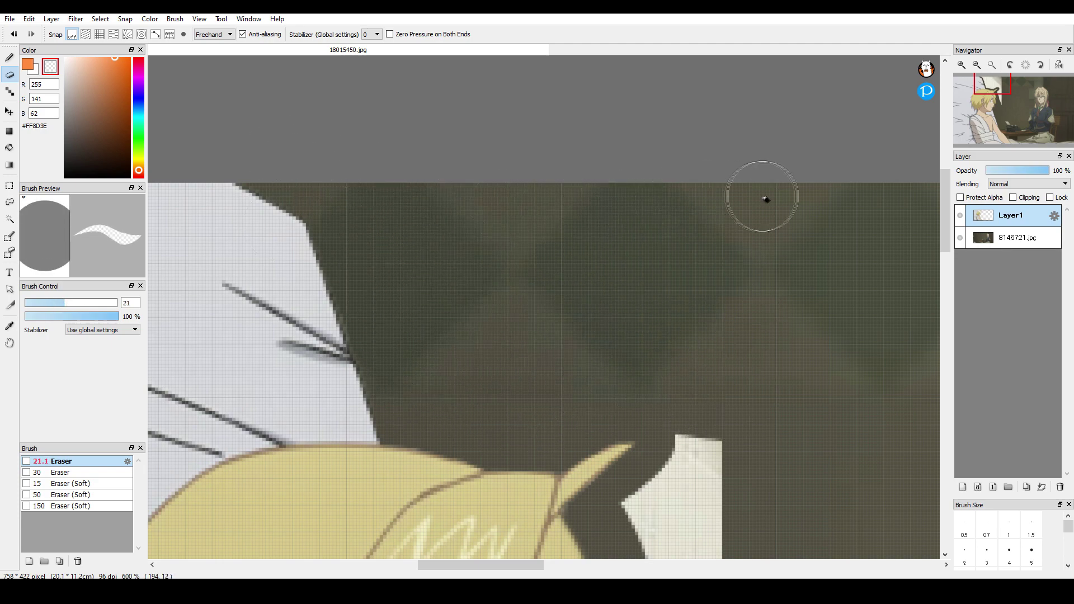
pyautogui.moveTo(811, 541); pyautogui.dragTo(614, 219)
pyautogui.moveTo(471, 85)
pyautogui.mouseDown()
pyautogui.moveTo(525, 349)
pyautogui.moveTo(497, 324)
pyautogui.moveTo(478, 150)
pyautogui.mouseUp()
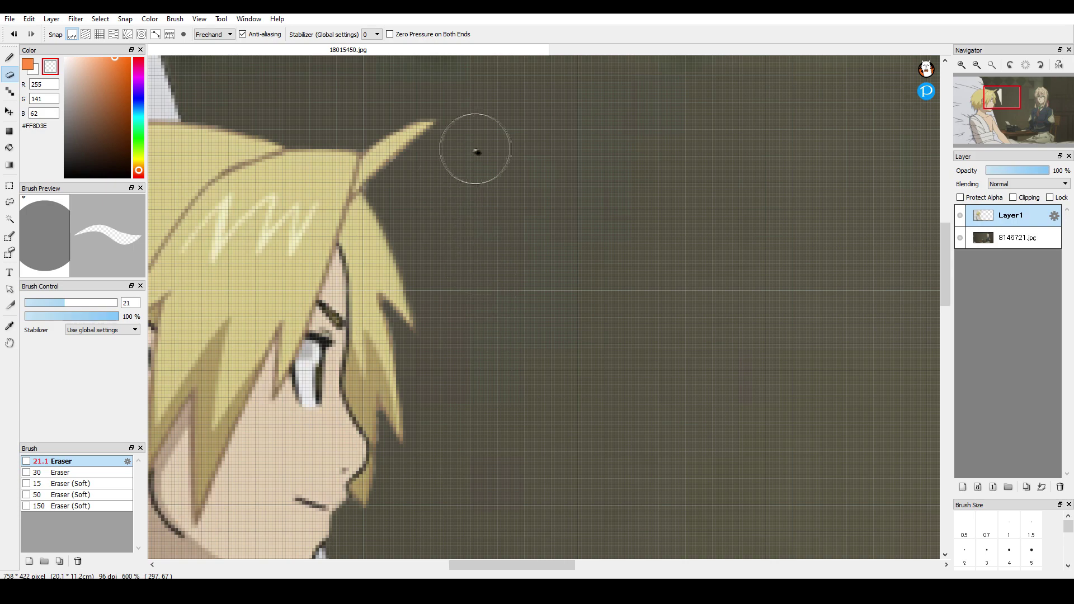
pyautogui.scroll(-5, 479, 152)
pyautogui.scroll(1, 524, 213)
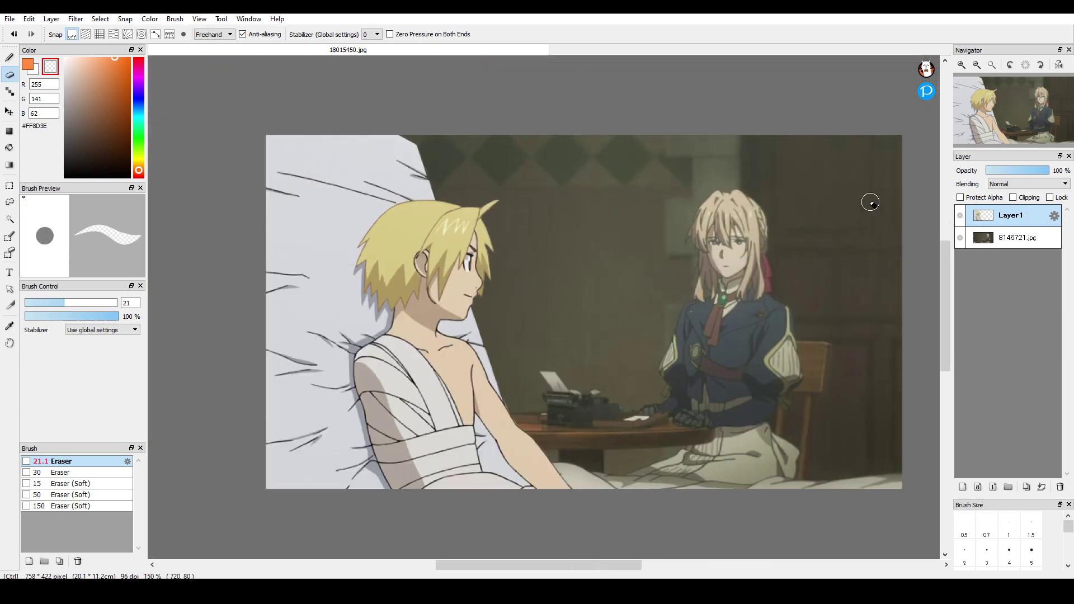
# Duplicate Layer1 with its alpha protected, fill the copy's shape with #CABEB6 and set its blending to Darken
pyautogui.hotkey('ctrl', 'shift', 'n')
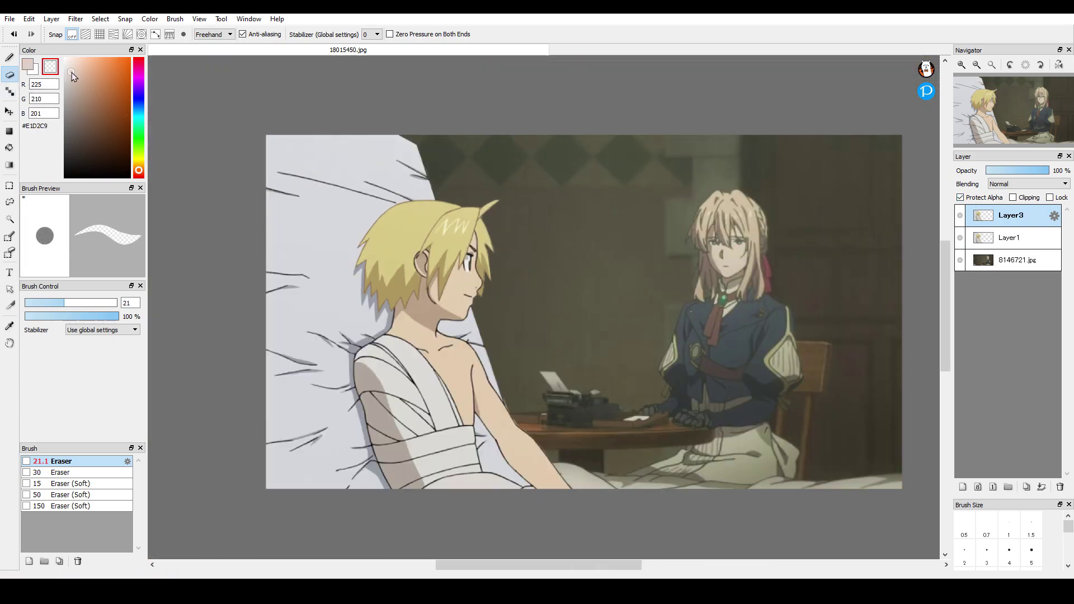
pyautogui.click(9, 132)
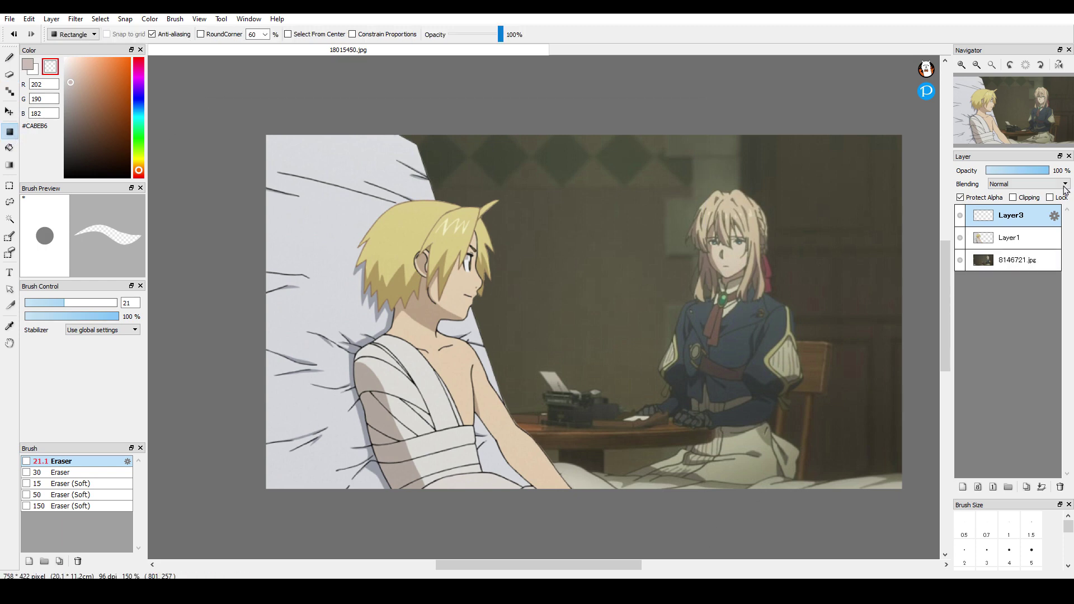
pyautogui.moveTo(295, 137); pyautogui.dragTo(717, 529)
pyautogui.scroll(-6, 1024, 183)
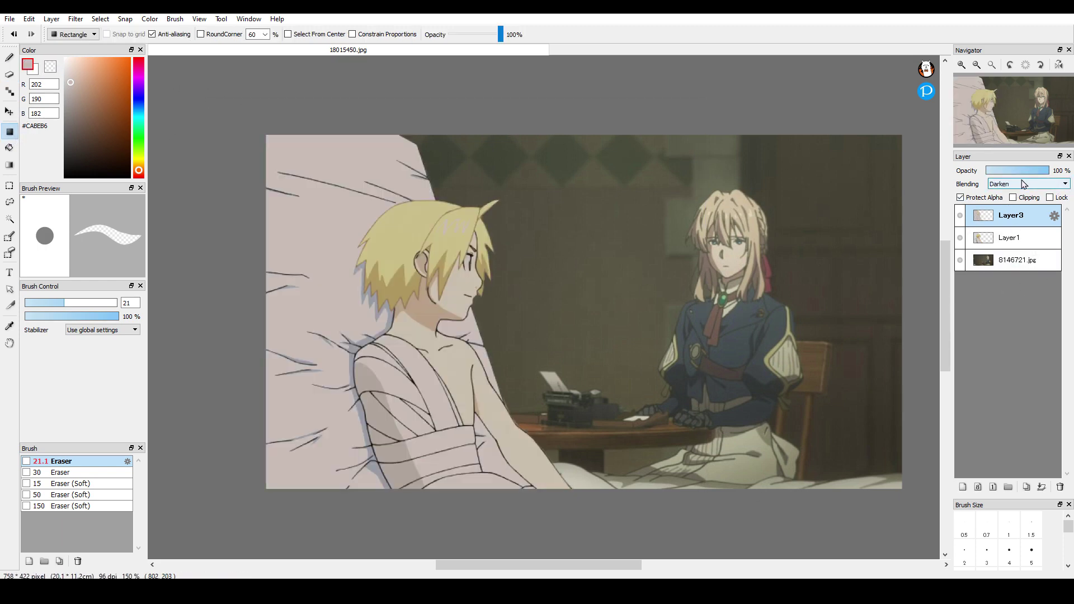
# Adjust the Darken overlay's opacity to 78%, and duplicate the overlay with the copy at 52% opacity
pyautogui.click(1018, 170)
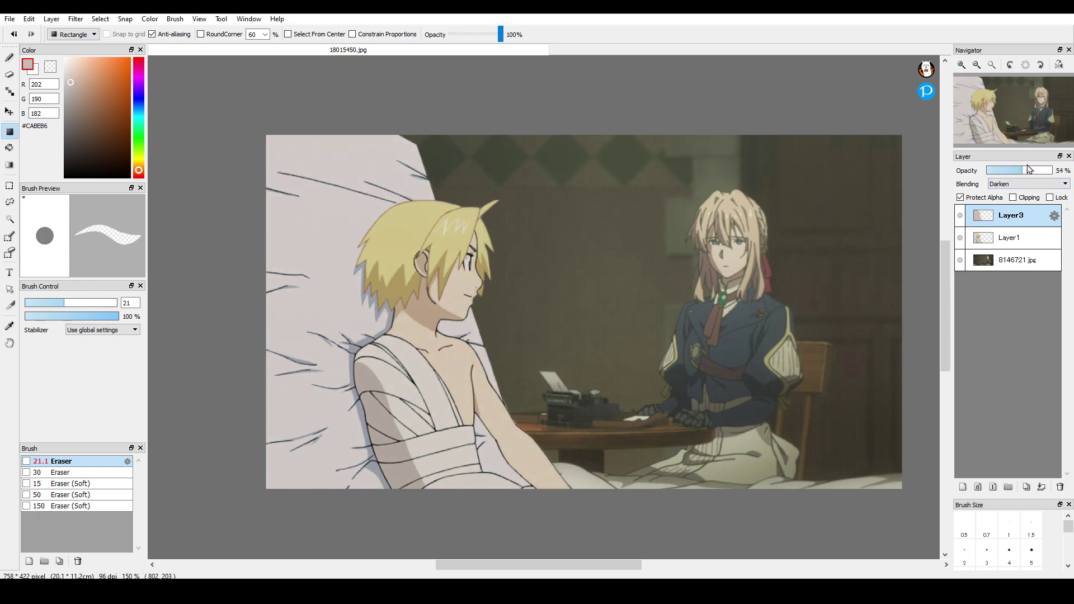
pyautogui.scroll(1, 752, 365)
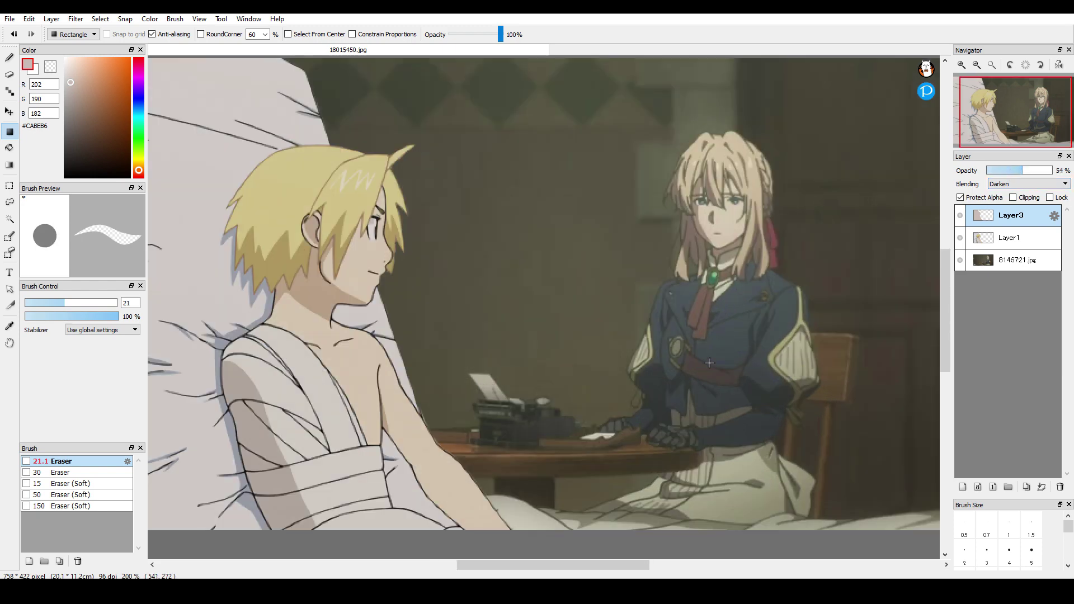
pyautogui.moveTo(466, 385); pyautogui.dragTo(521, 379)
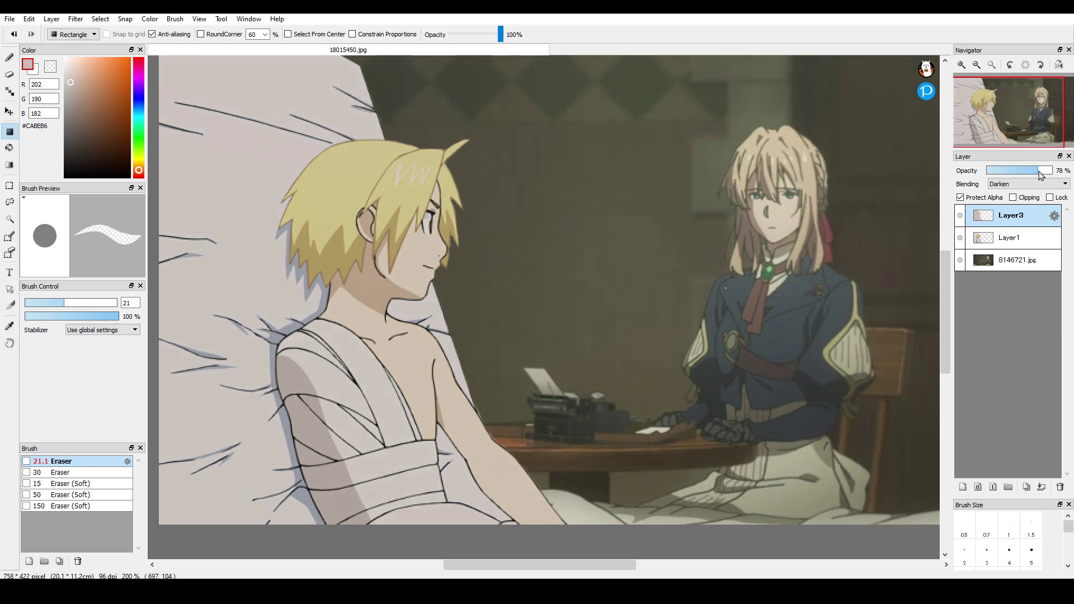
pyautogui.click(1026, 487)
pyautogui.scroll(-1, 540, 269)
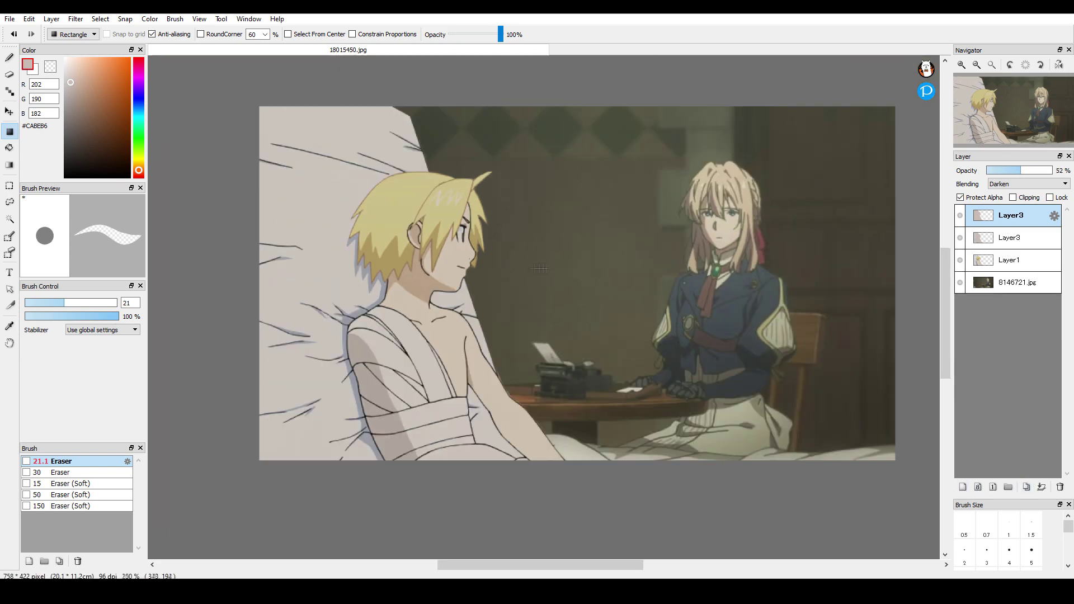
# Recolor the duplicated overlay with green #B6CAB6, try the Difference blending mode and lower the layer's opacity
pyautogui.click(136, 140)
pyautogui.scroll(-1, 1036, 186)
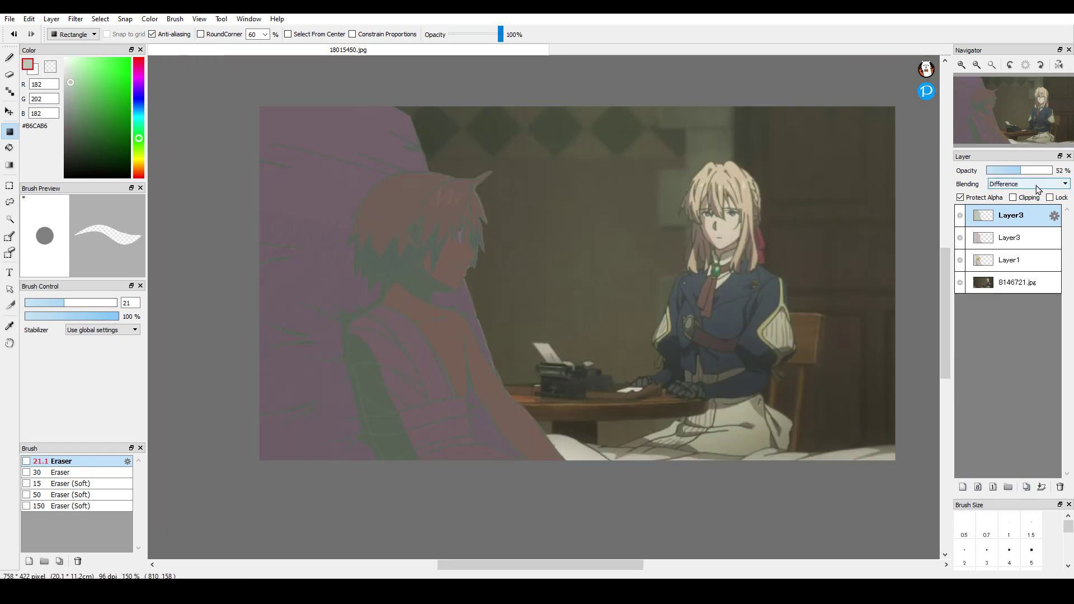
pyautogui.moveTo(999, 170); pyautogui.dragTo(993, 171)
pyautogui.scroll(-1, 609, 315)
pyautogui.scroll(1, 680, 263)
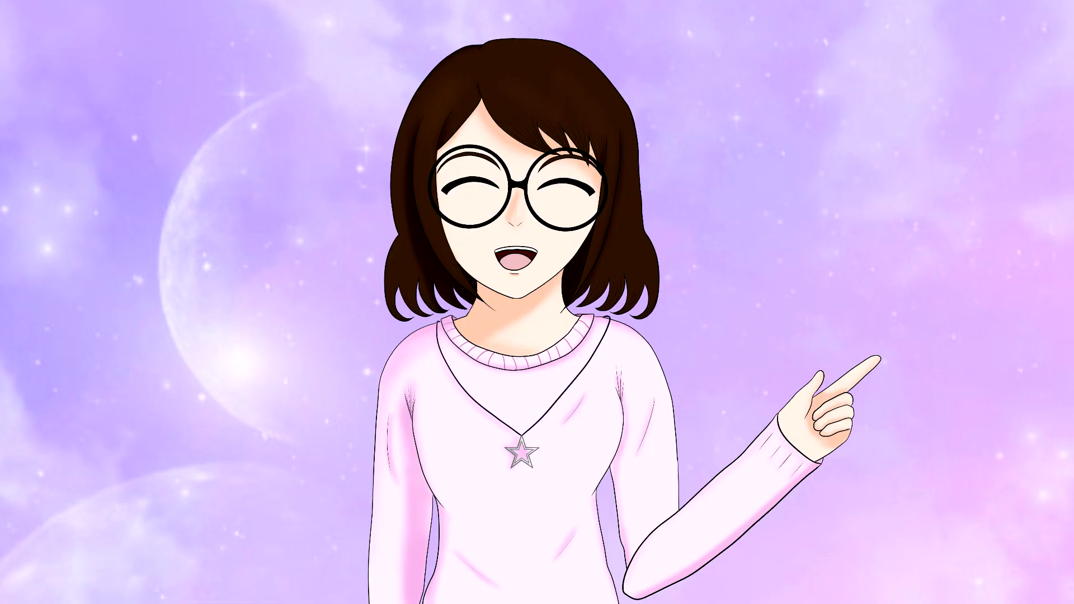